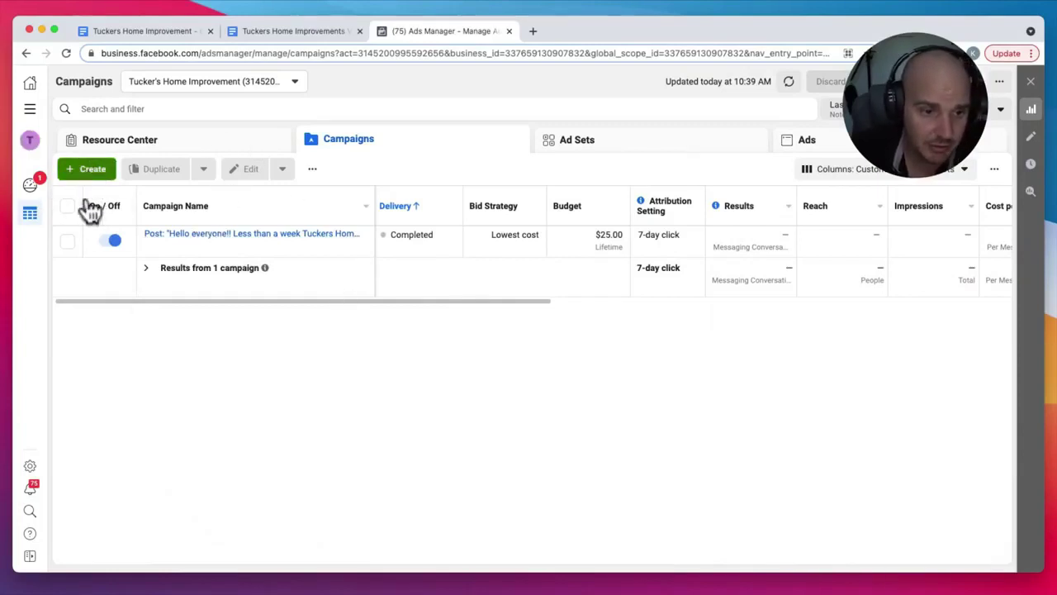
Create a new campaign draft with the Messages objective under Consideration
click(91, 171)
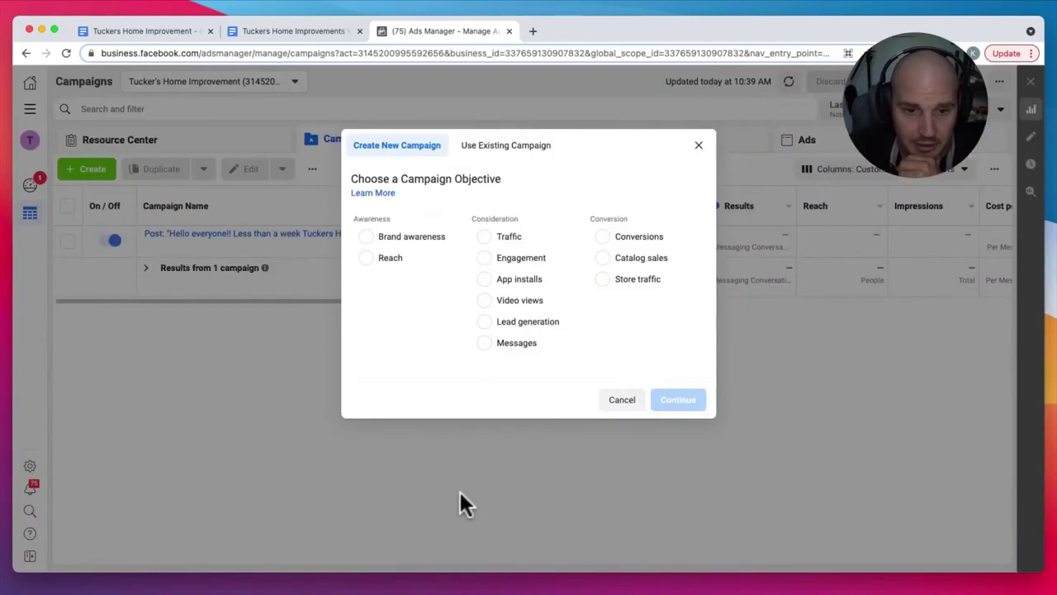
click(485, 343)
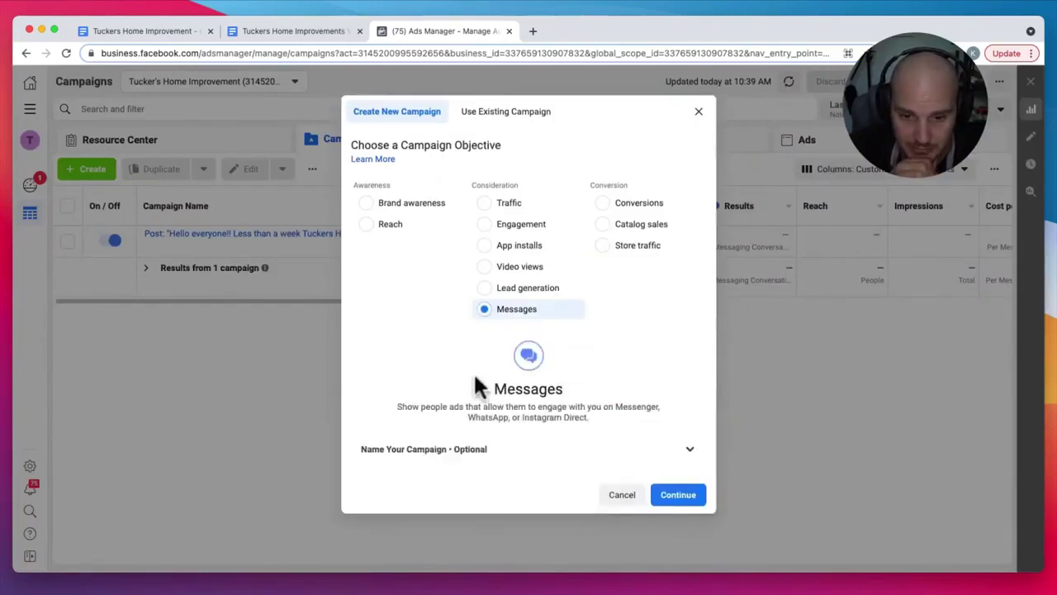
click(688, 504)
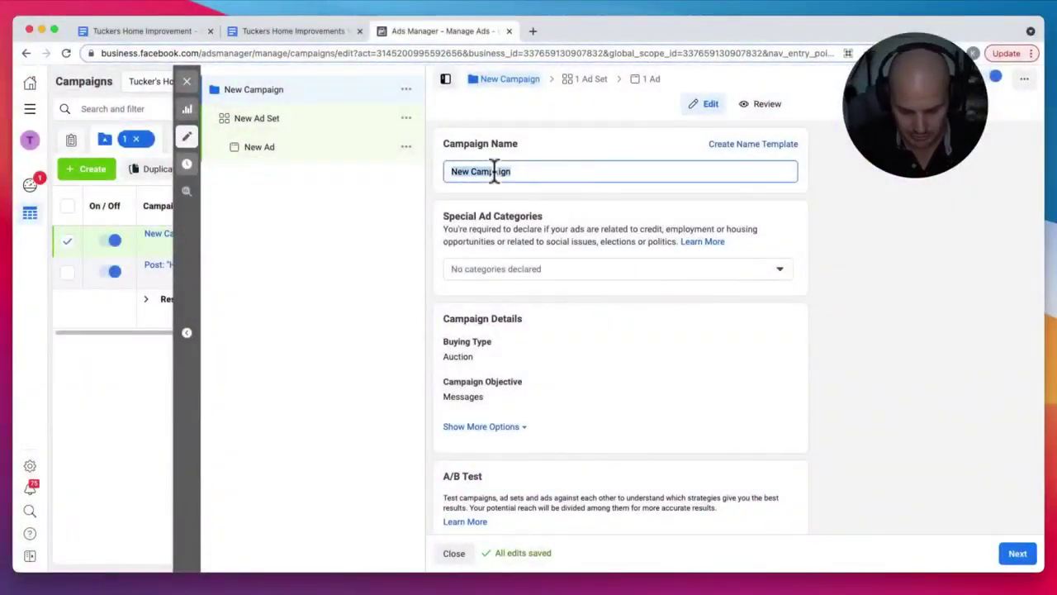
Name the campaign 'Hello Neighbours - Messaging campaign'
text(Wel)
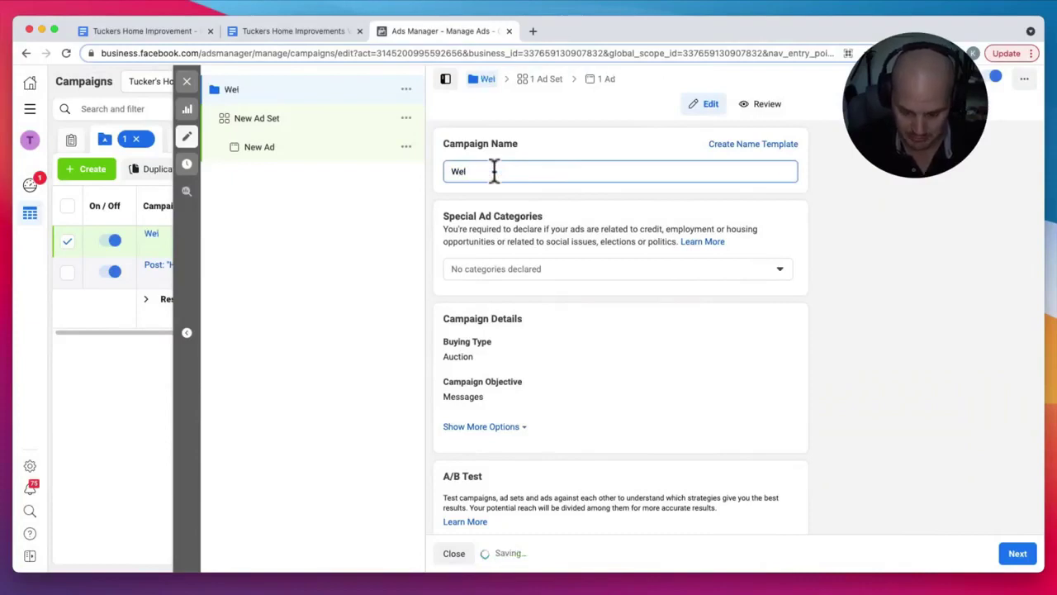
key(BackSpace)
key(BackSpace)
key(BackSpace)
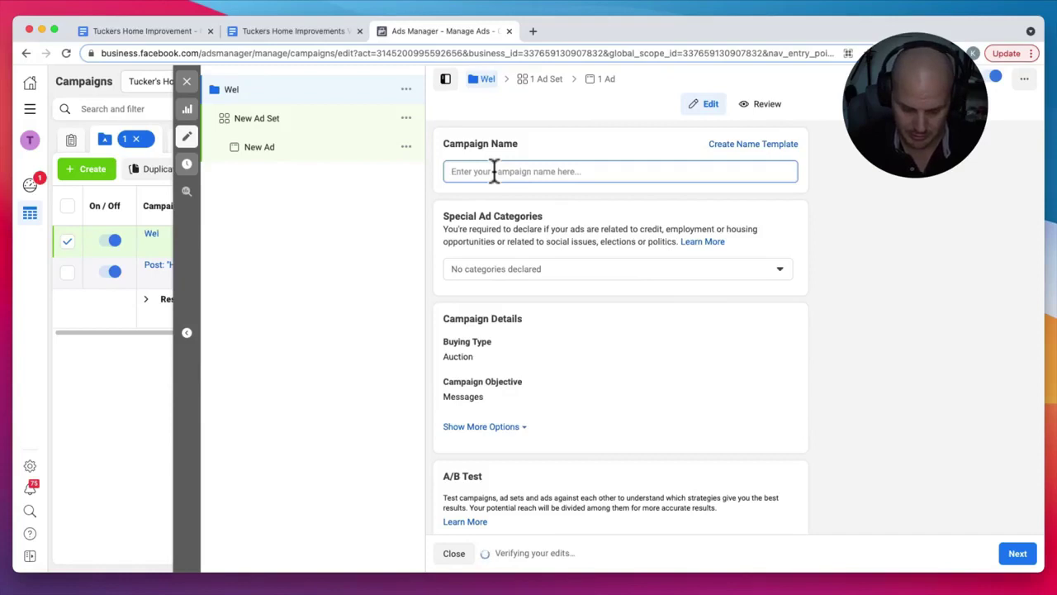
text(Hello Neighbours -)
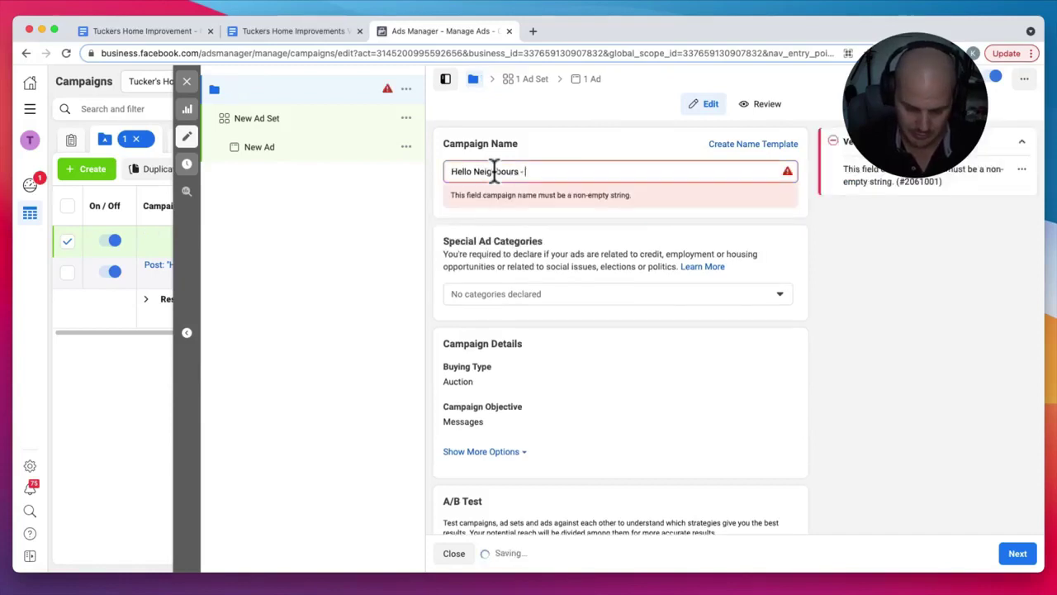
text(Messaging )
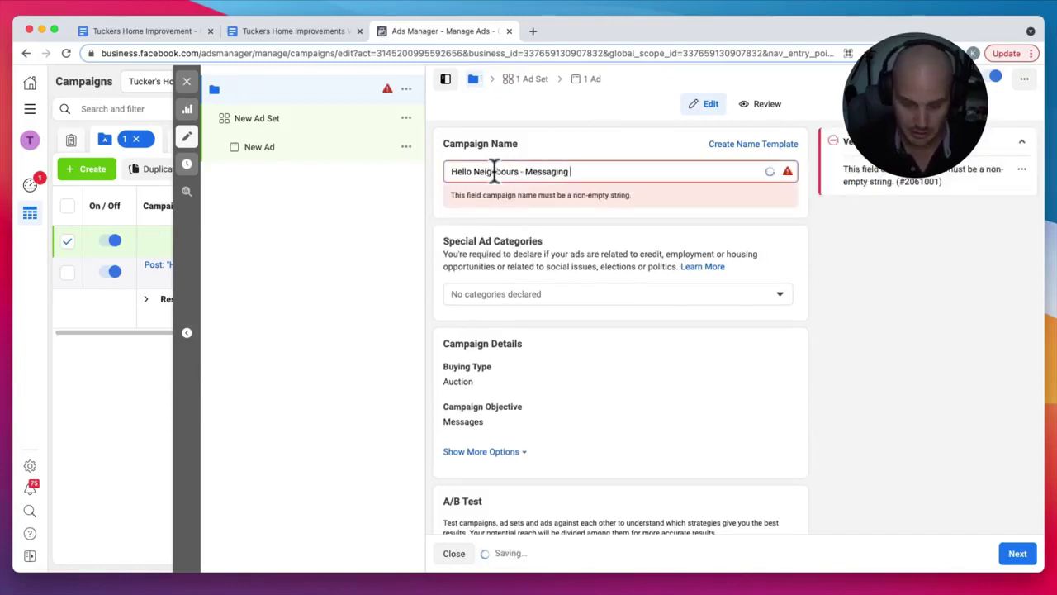
text(campaign)
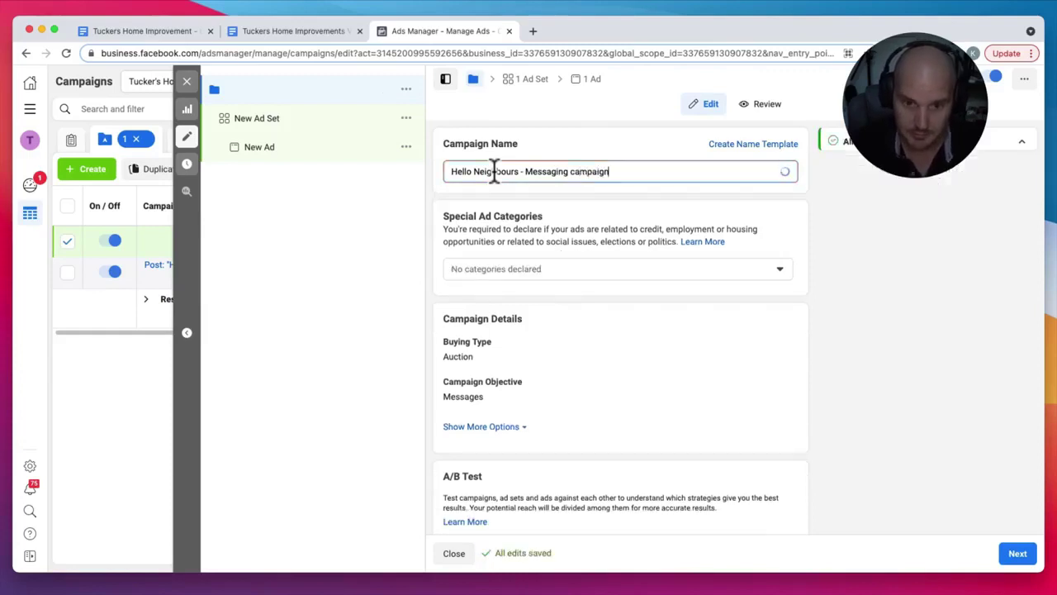
click(508, 192)
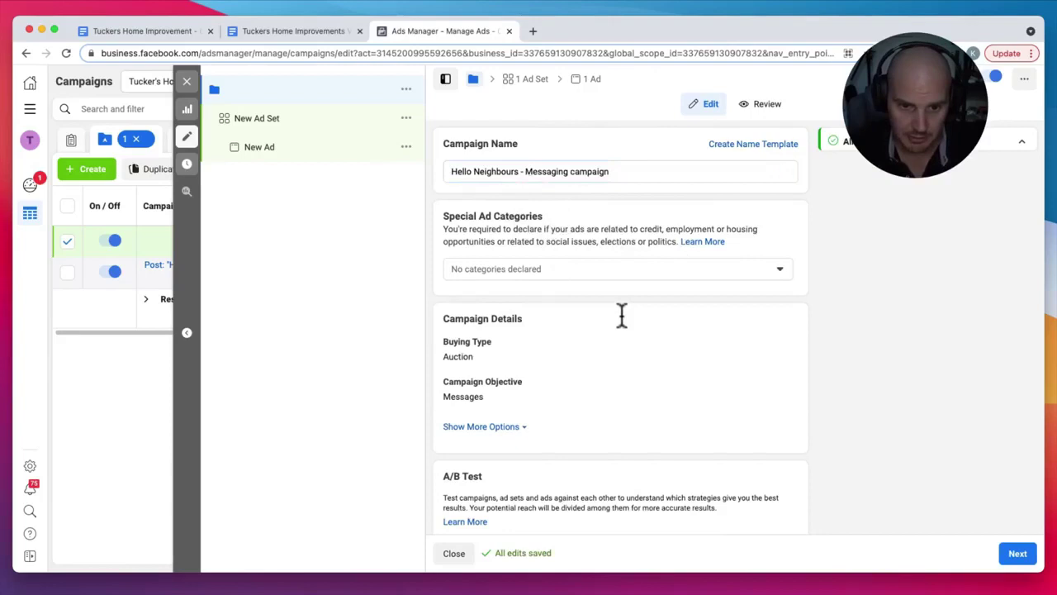
Maximize the browser window to full screen
scroll(621, 316, down, 3)
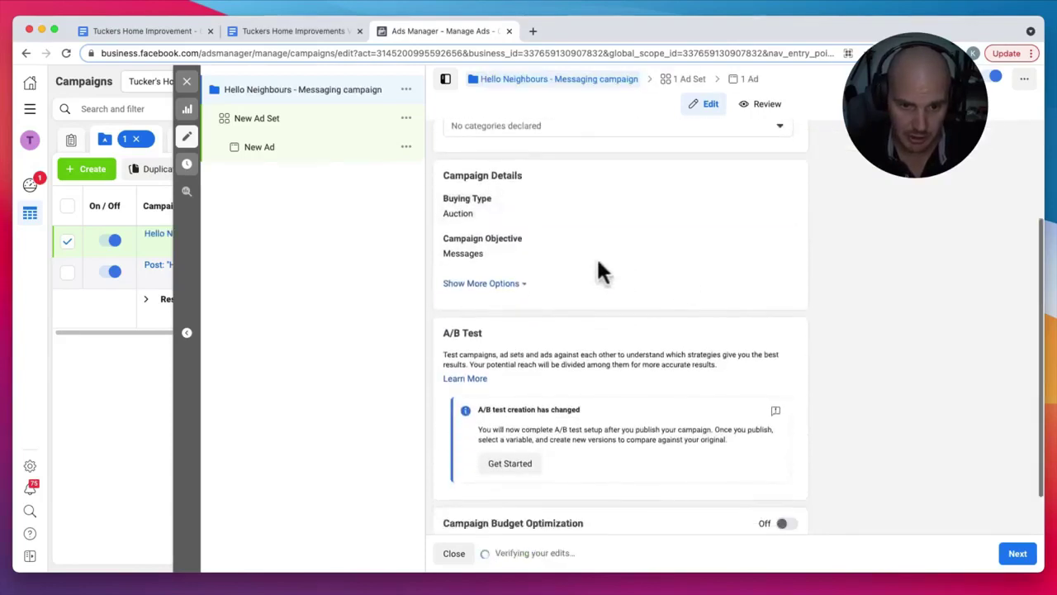
scroll(636, 276, down, 2)
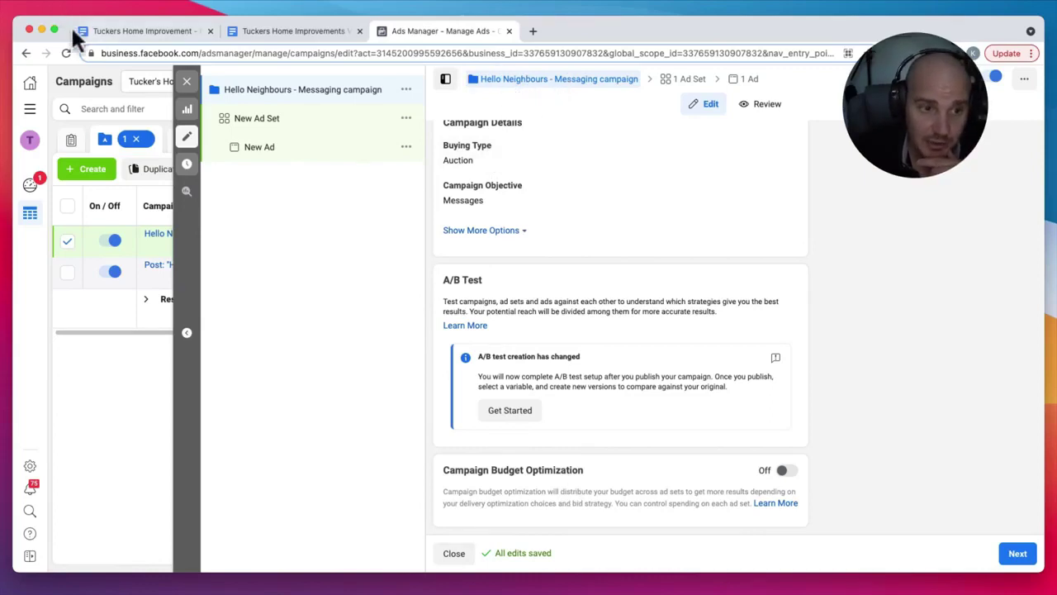
mouse_move(48, 27)
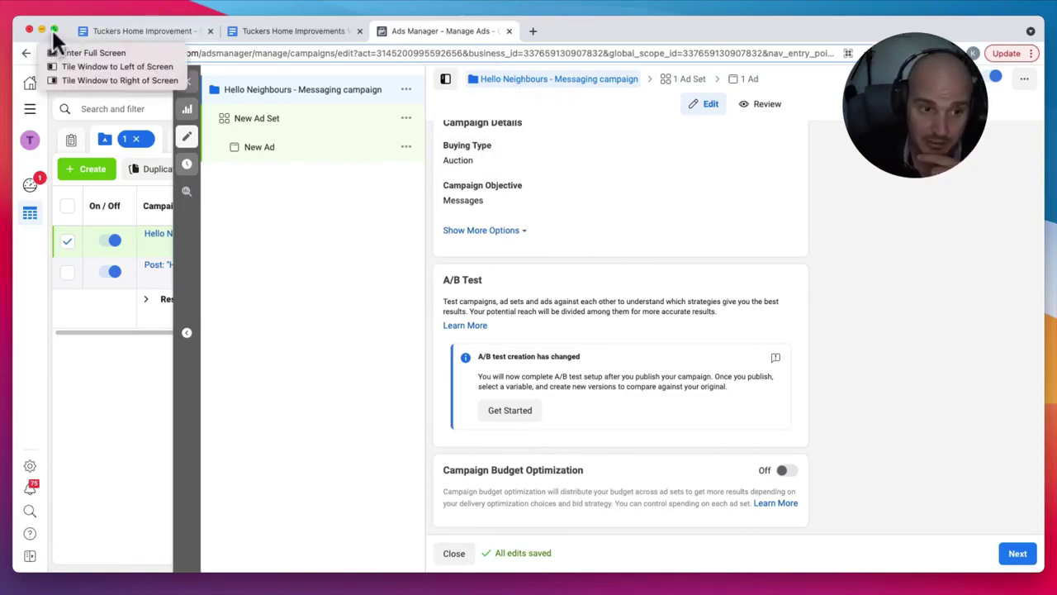
click(51, 27)
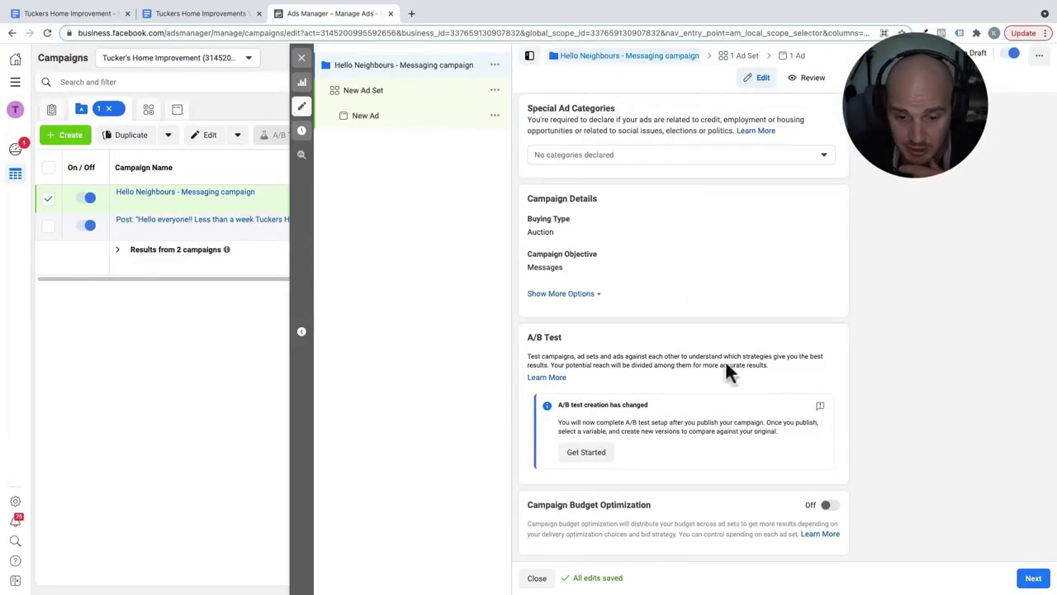
Turn on campaign budget optimization and change the daily budget from $20.00 to $15.00
click(834, 506)
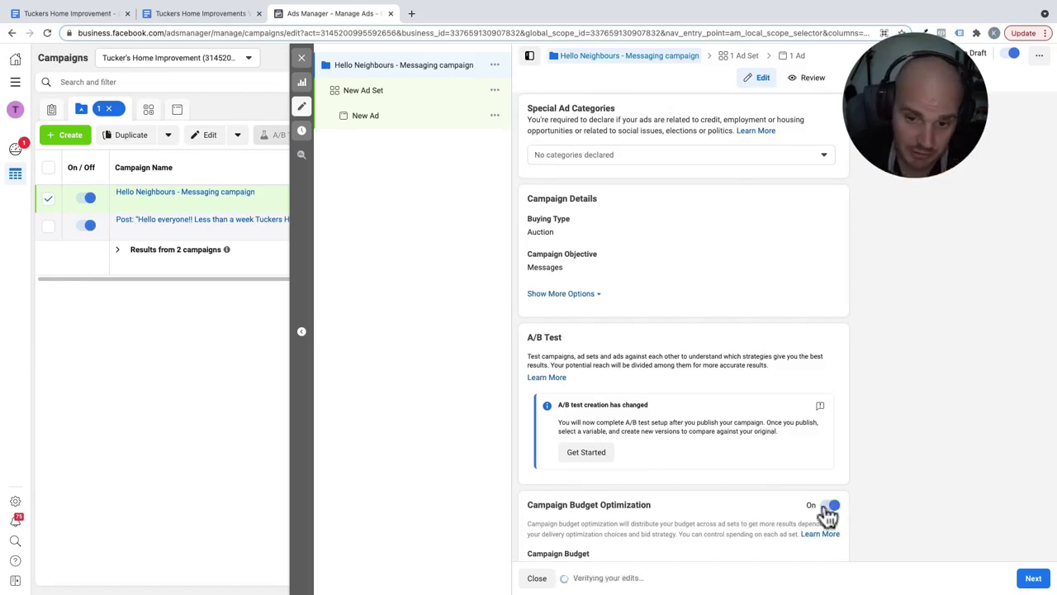
scroll(734, 429, down, 1)
scroll(723, 438, down, 2)
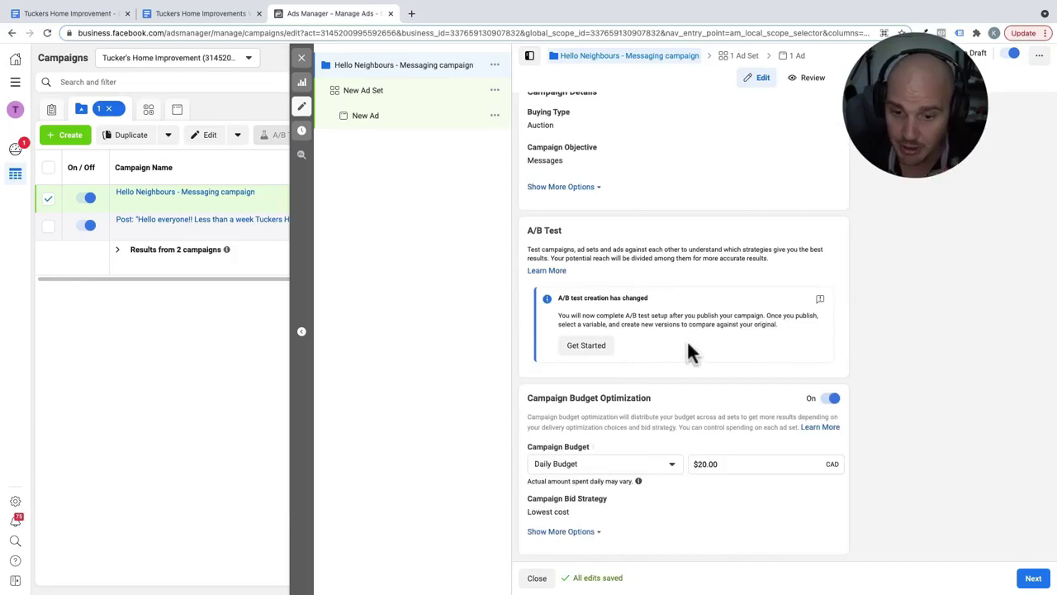
click(705, 465)
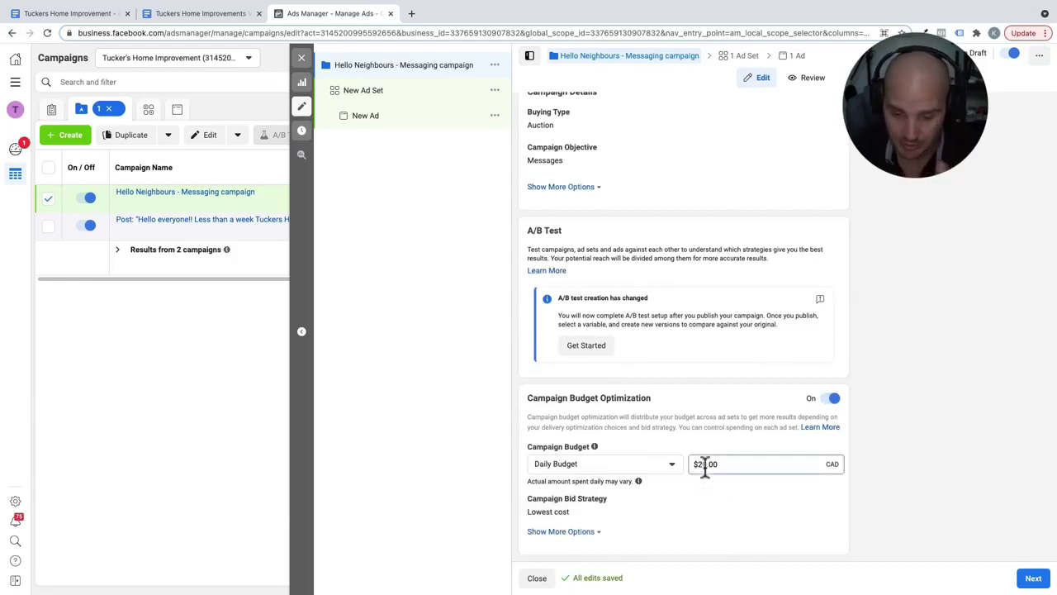
key(BackSpace)
key(BackSpace)
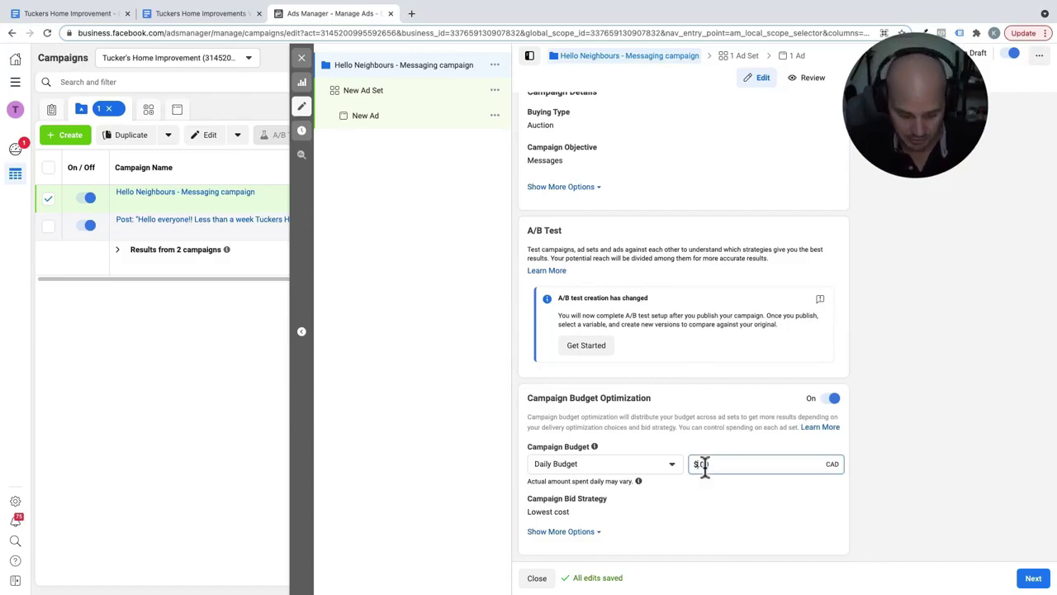
text(15)
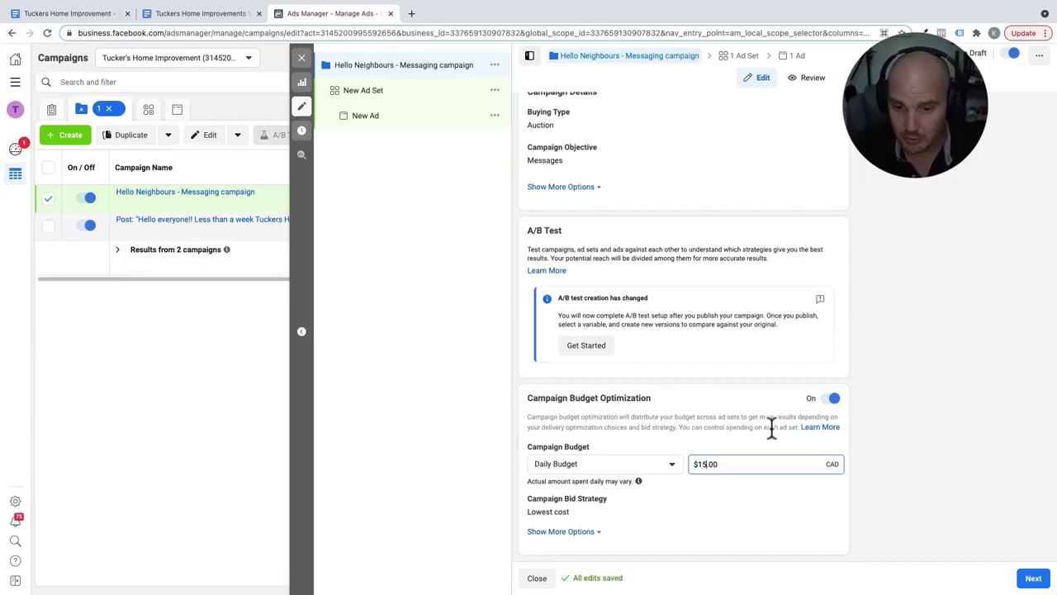
click(685, 385)
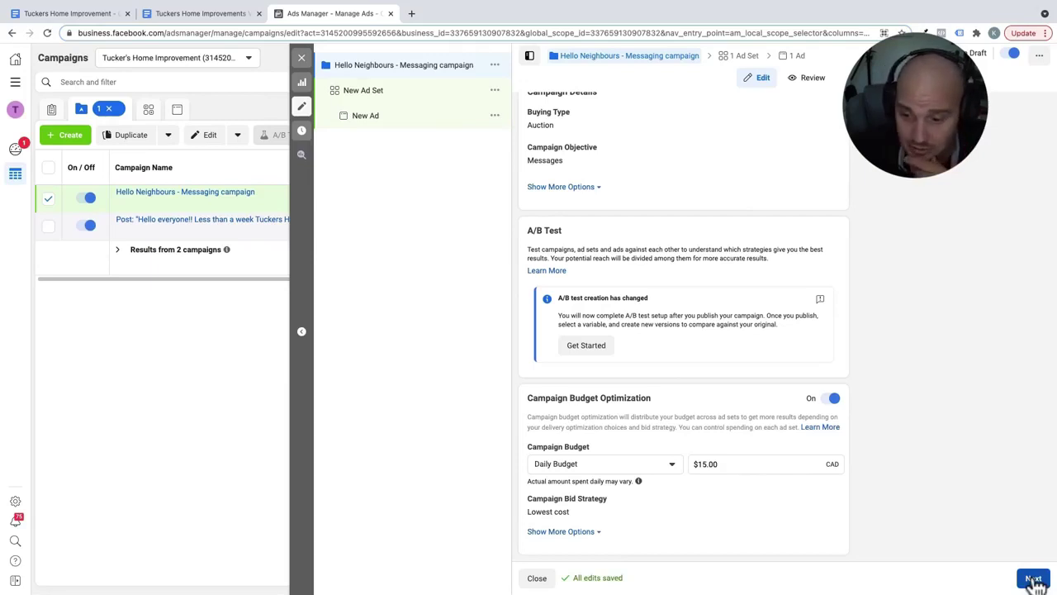
Move to the ad set and name it 'Real Estate Agents (25 plus) Saint Johns to Witless Bay'
click(1034, 579)
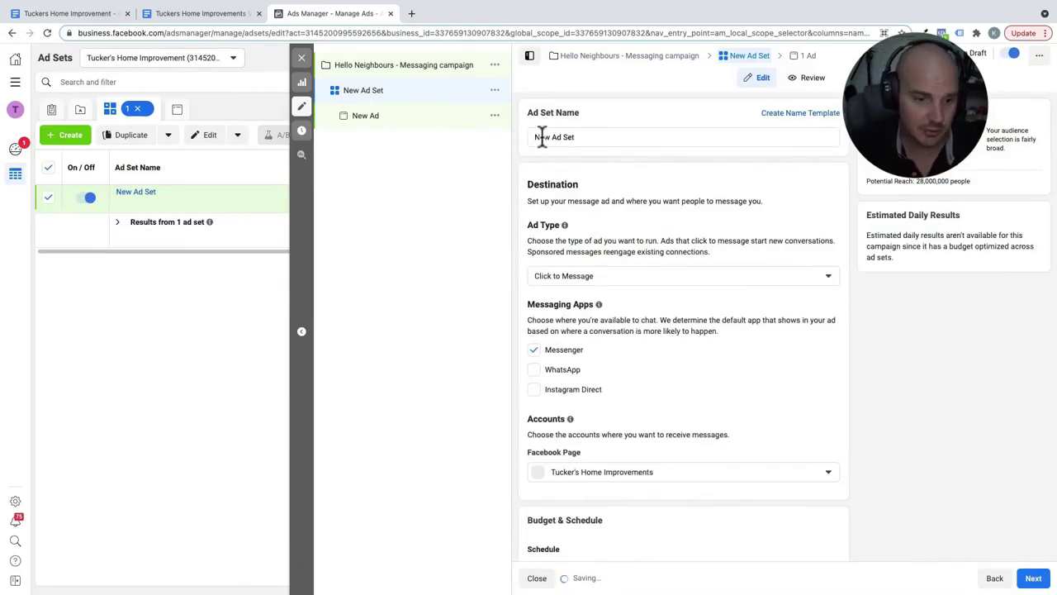
key(ctrl+a)
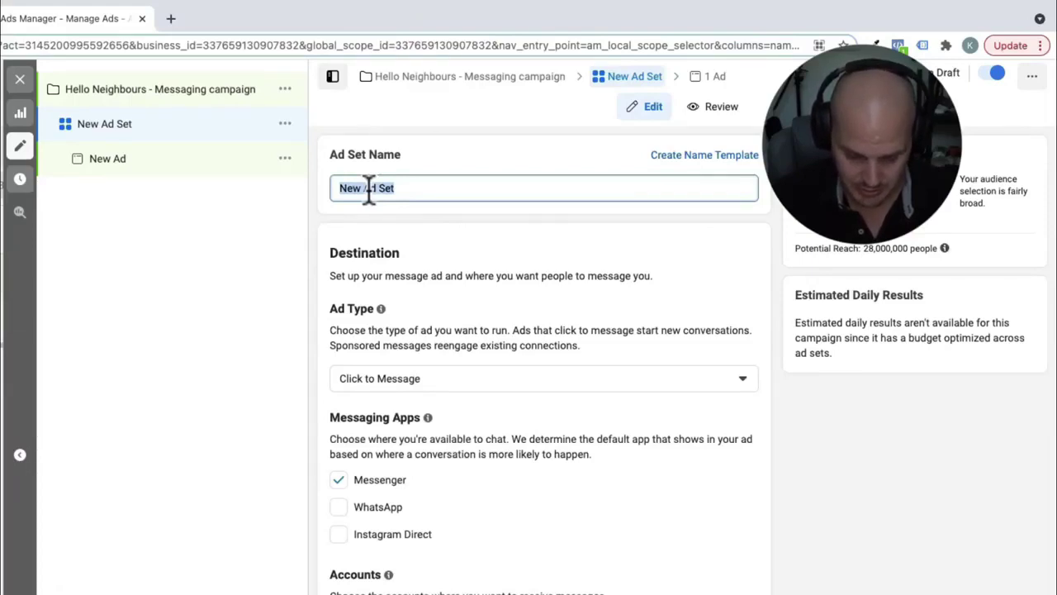
text(R)
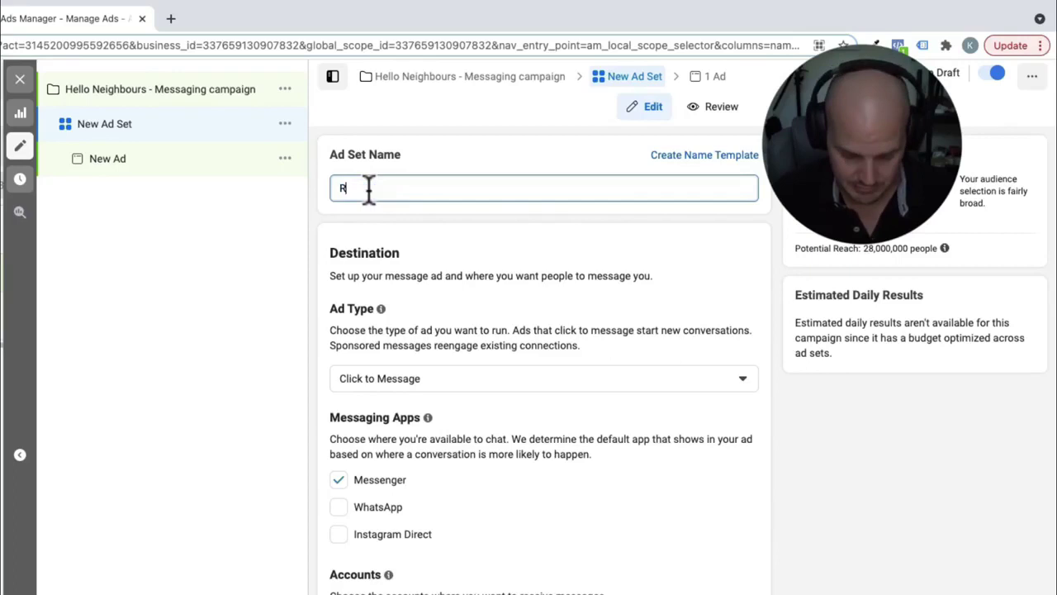
text(eal Estat)
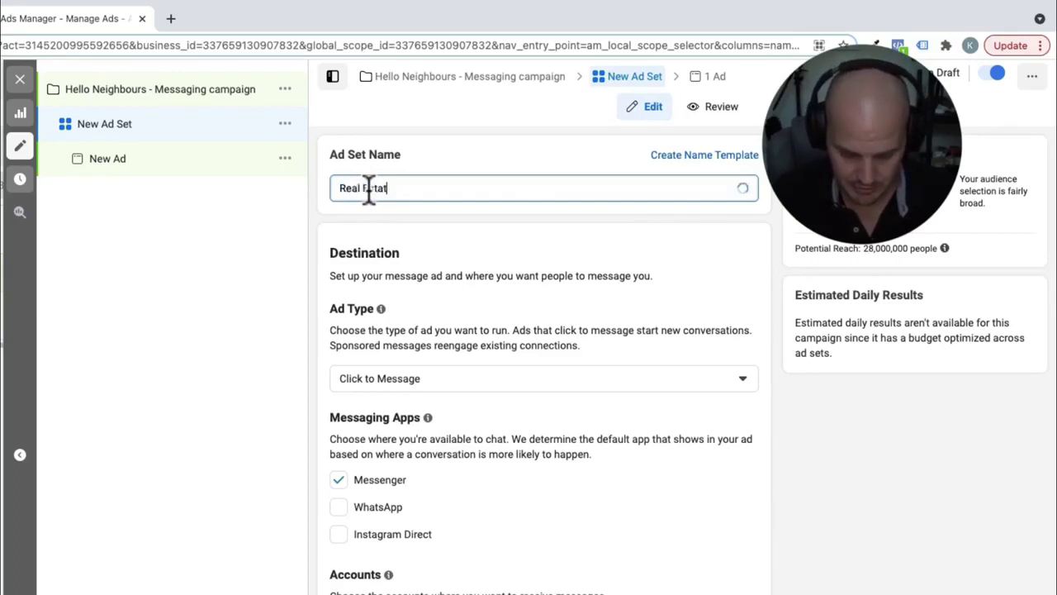
text(e Agents )
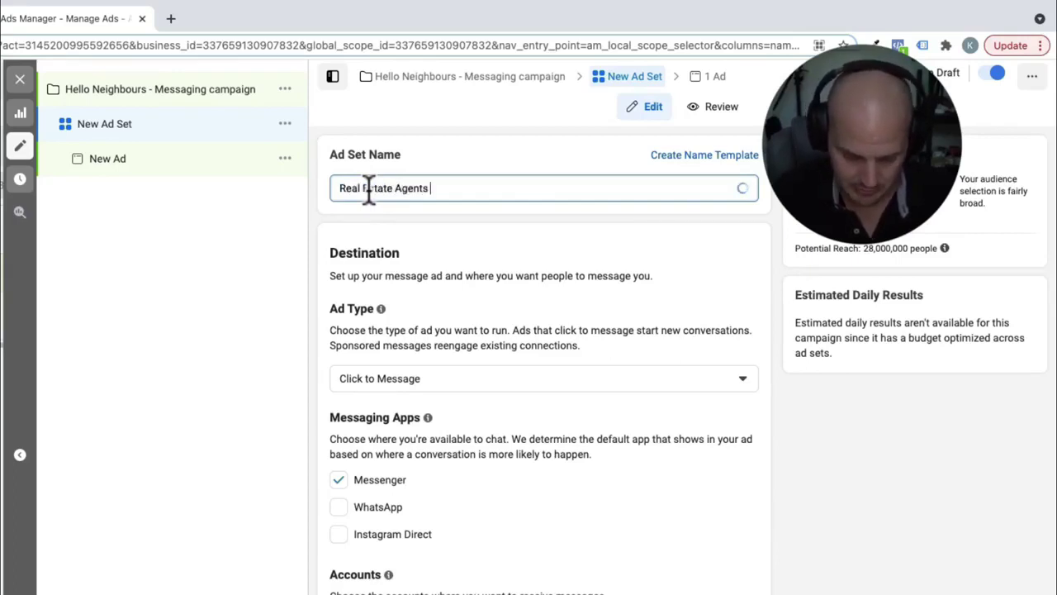
text((25 plus) )
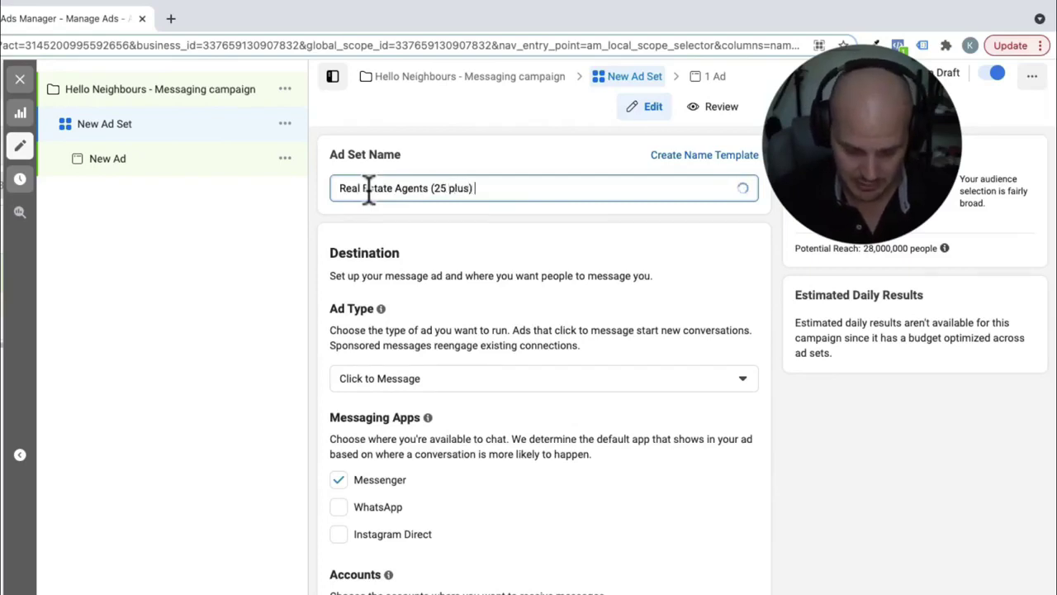
text(Saint Jon)
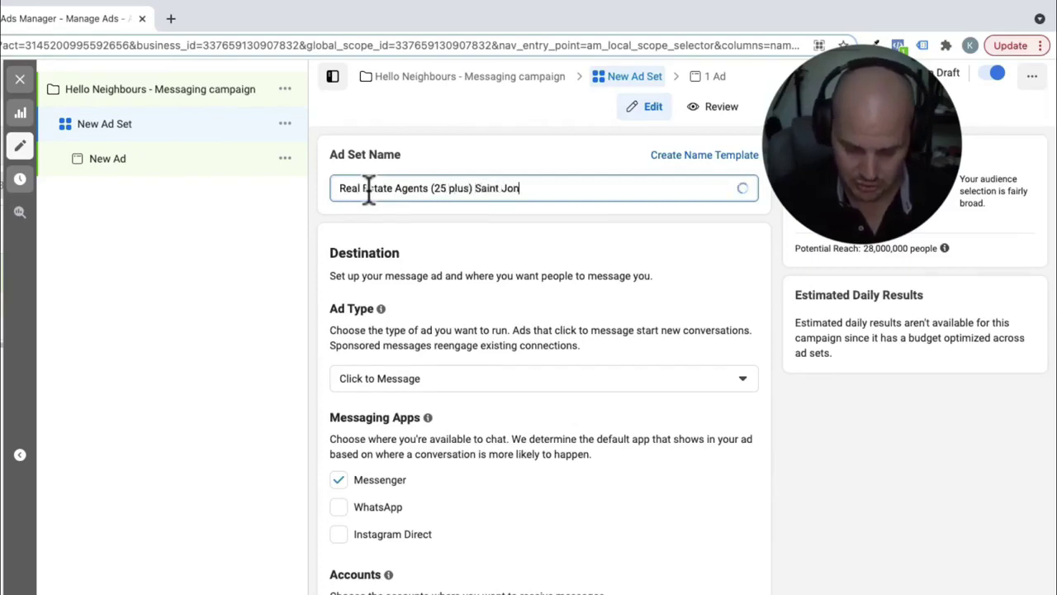
text(ns )
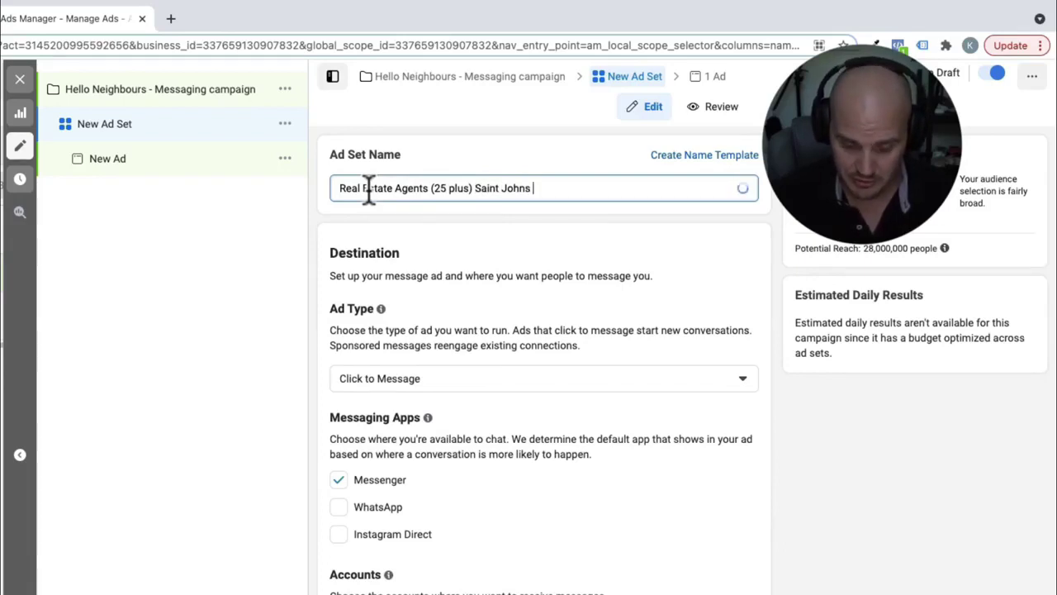
text(to )
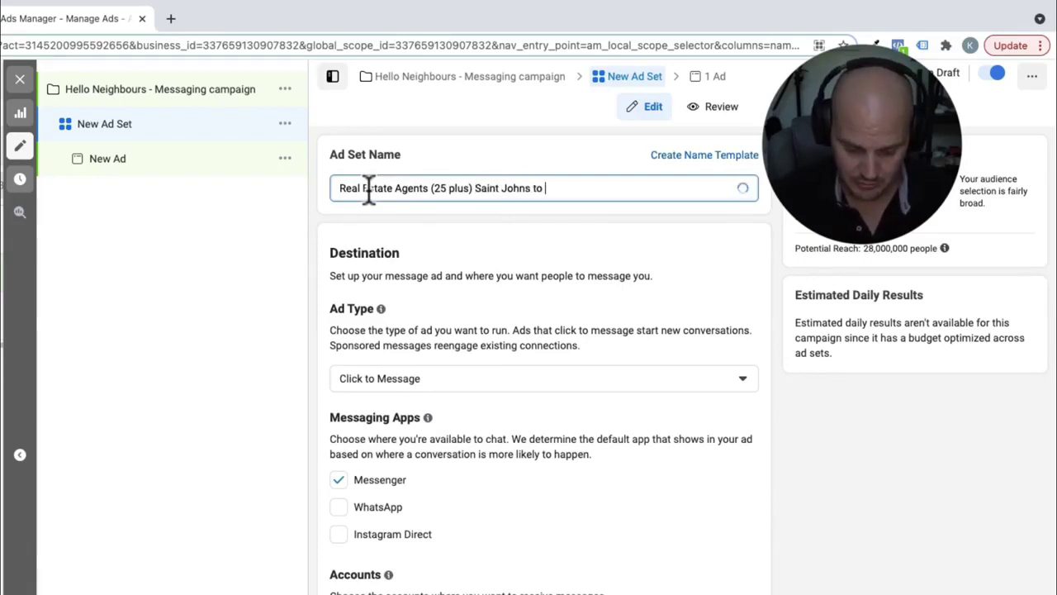
text(Witless )
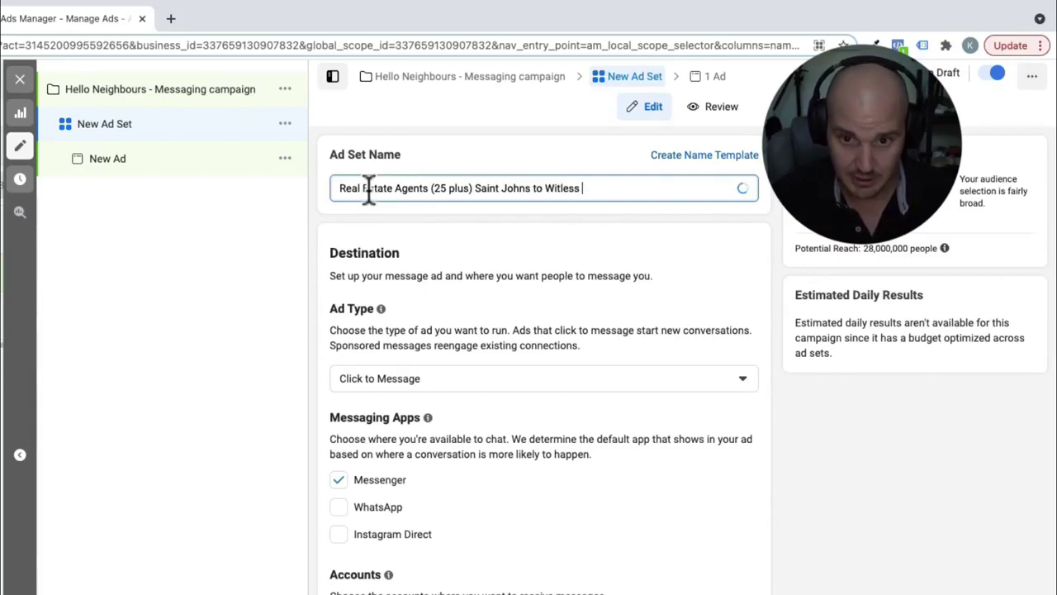
text(Bay)
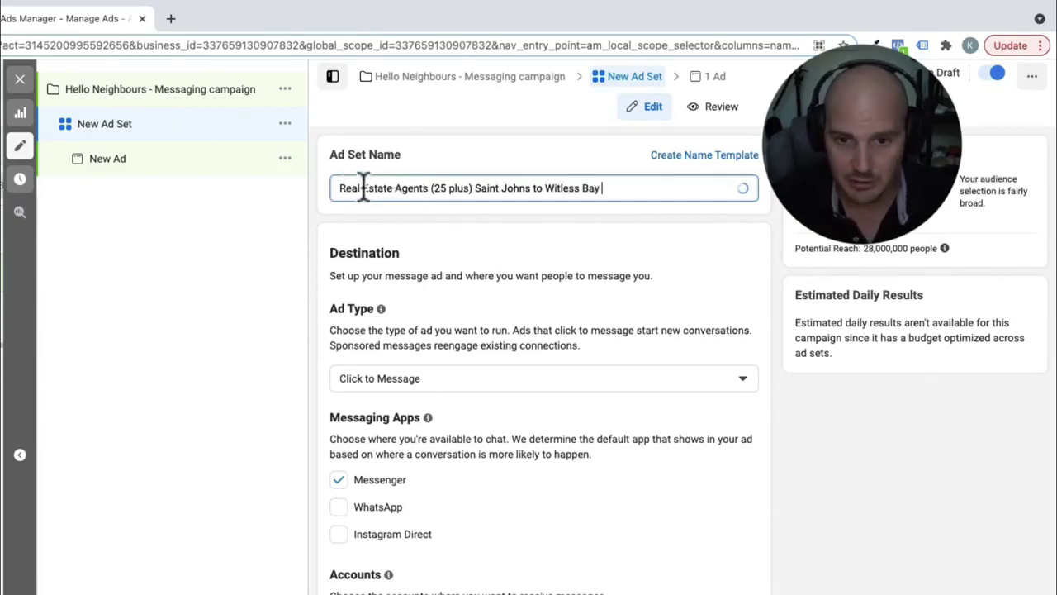
click(446, 188)
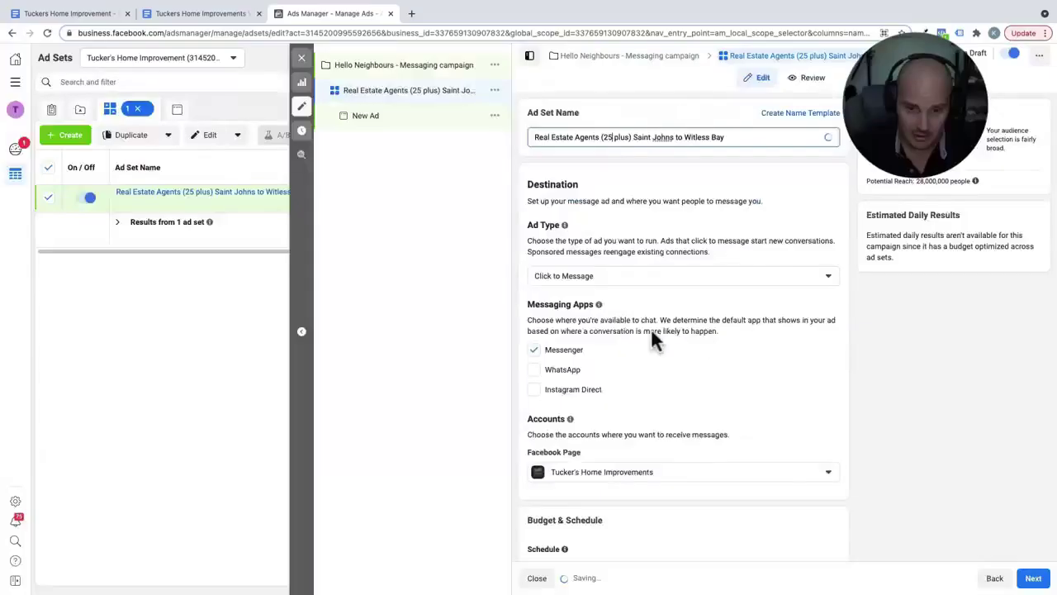
Restrict audience locations to 'People living in this location', keeping Canada listed
scroll(337, 371, down, 1)
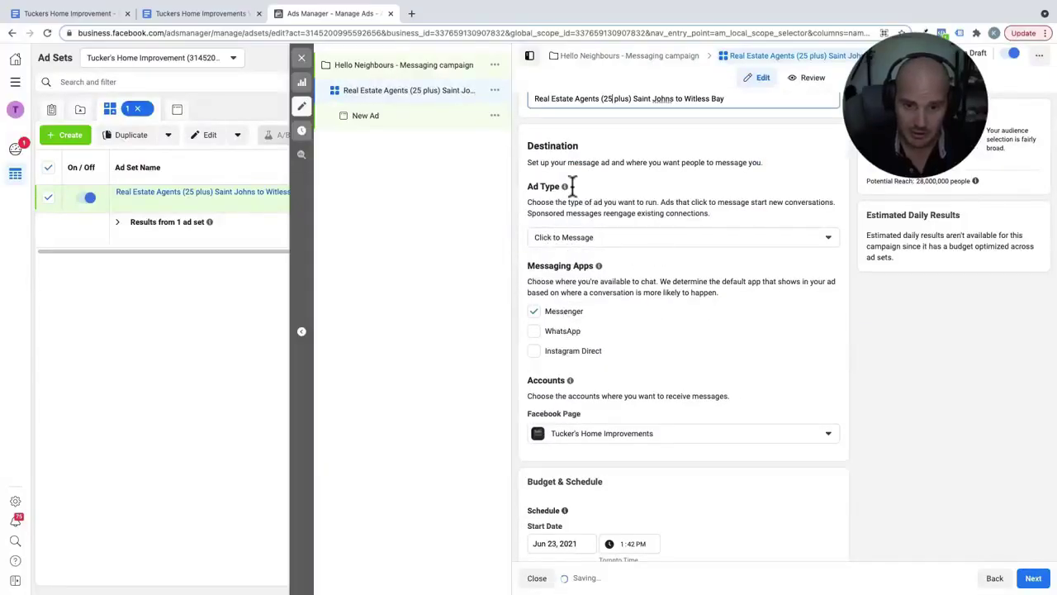
scroll(582, 248, down, 2)
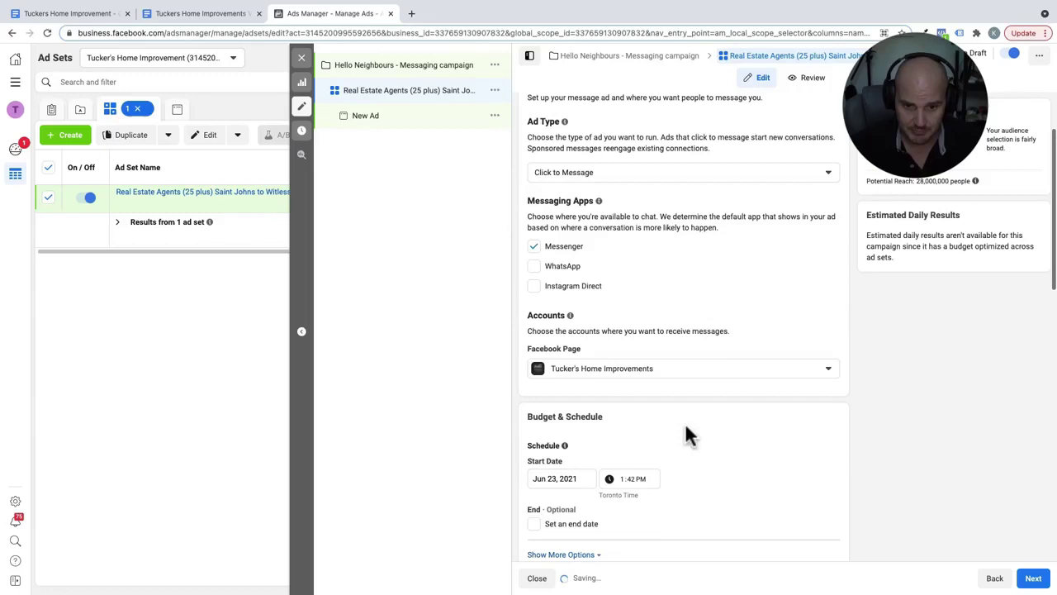
scroll(575, 369, down, 1)
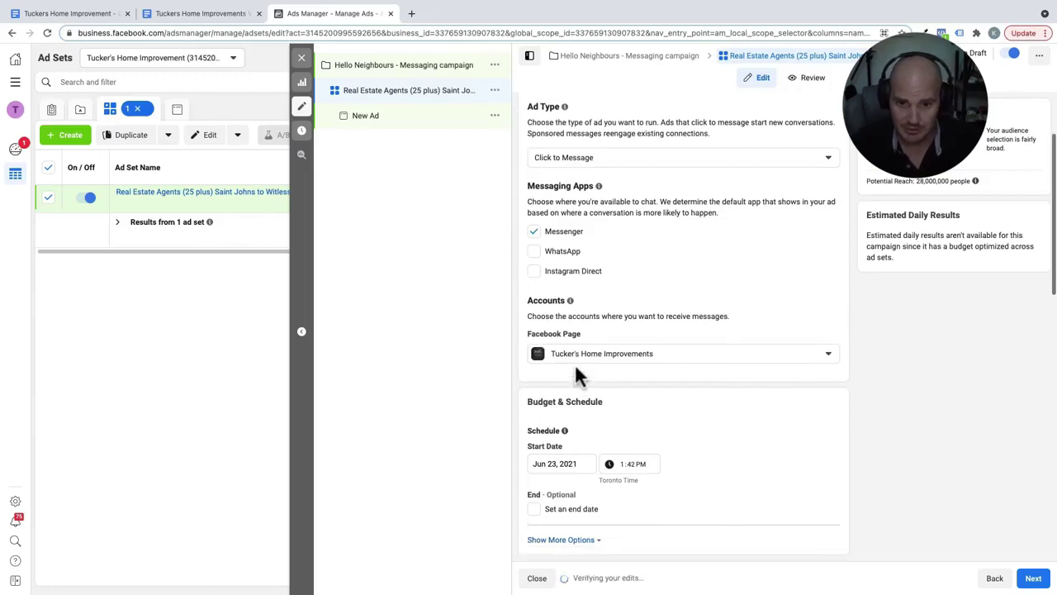
scroll(576, 369, down, 4)
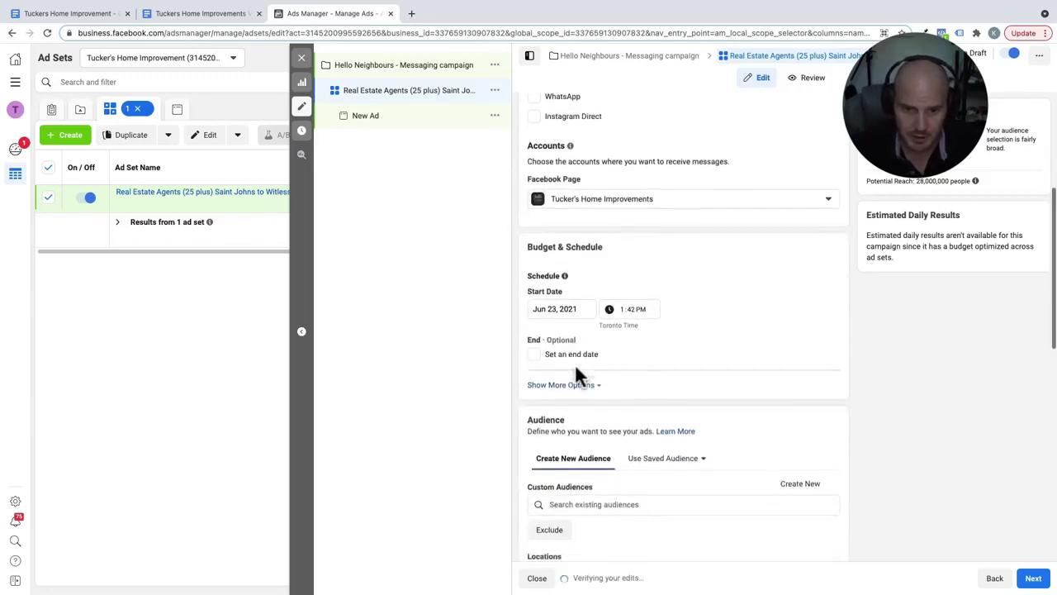
scroll(576, 370, down, 2)
scroll(736, 318, down, 4)
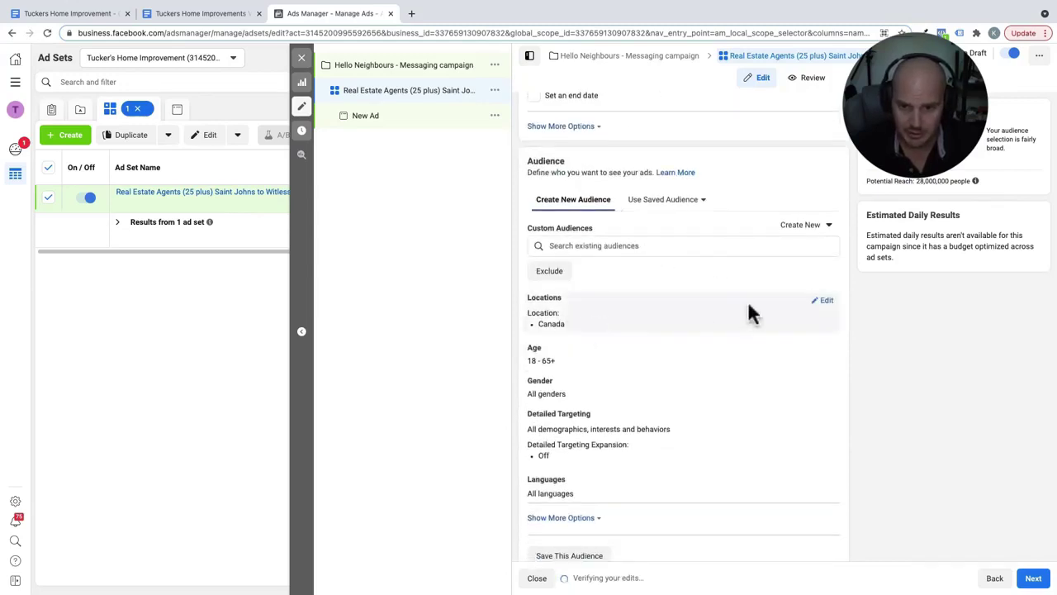
click(824, 301)
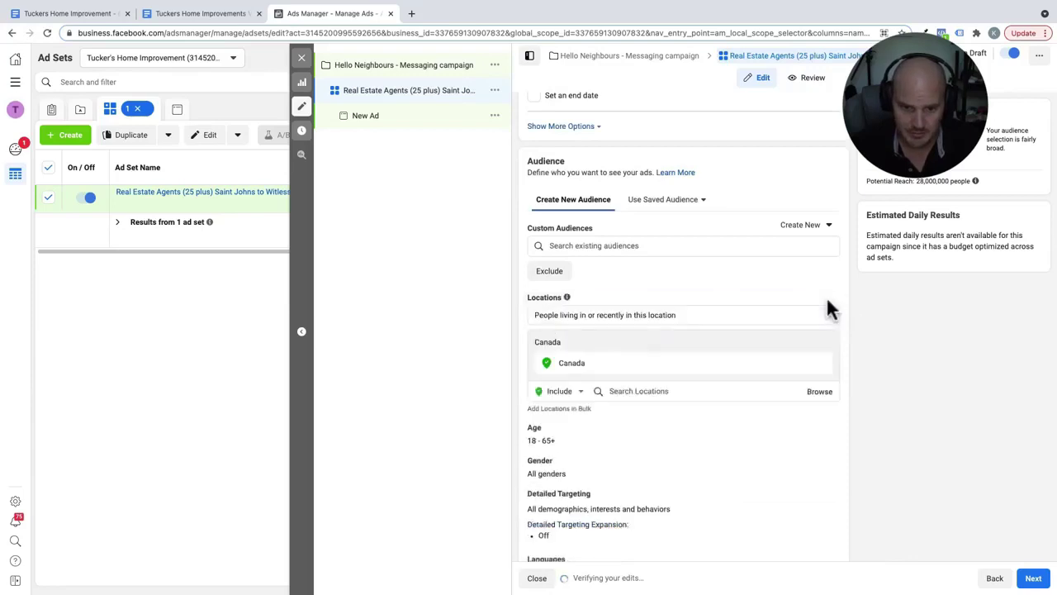
click(670, 314)
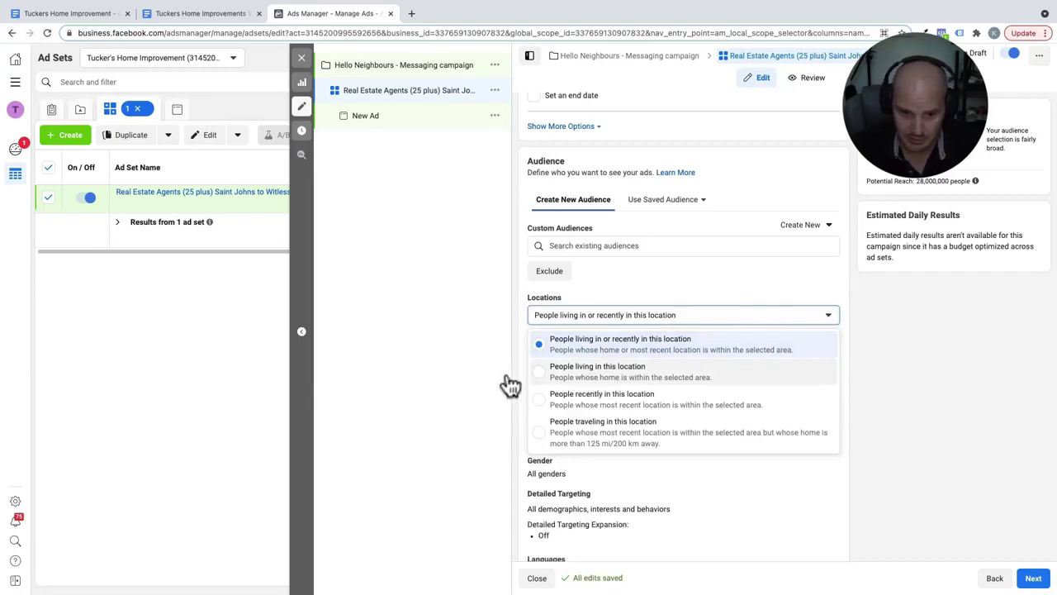
click(543, 380)
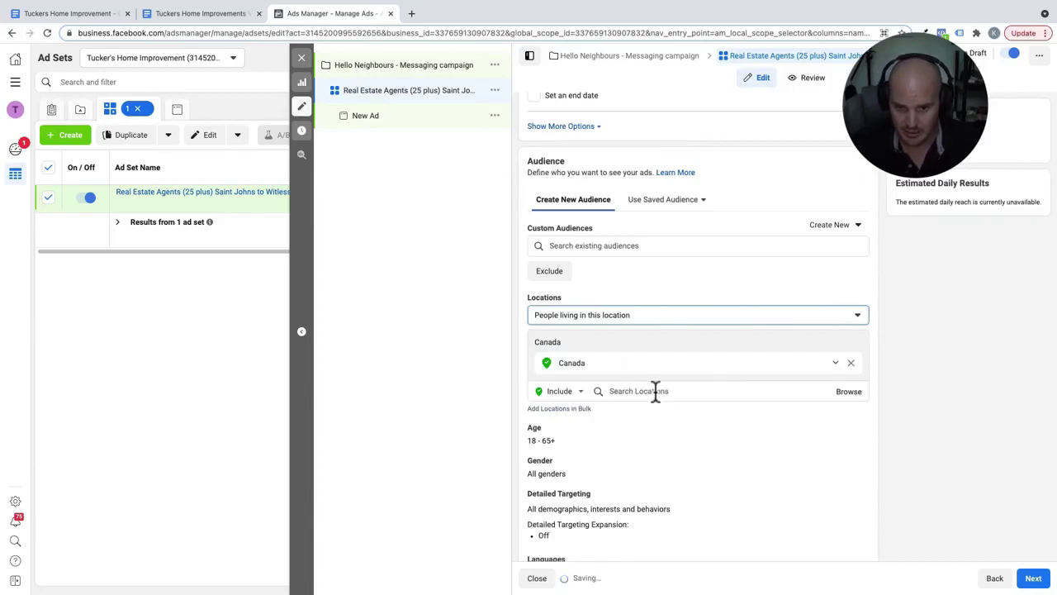
click(630, 392)
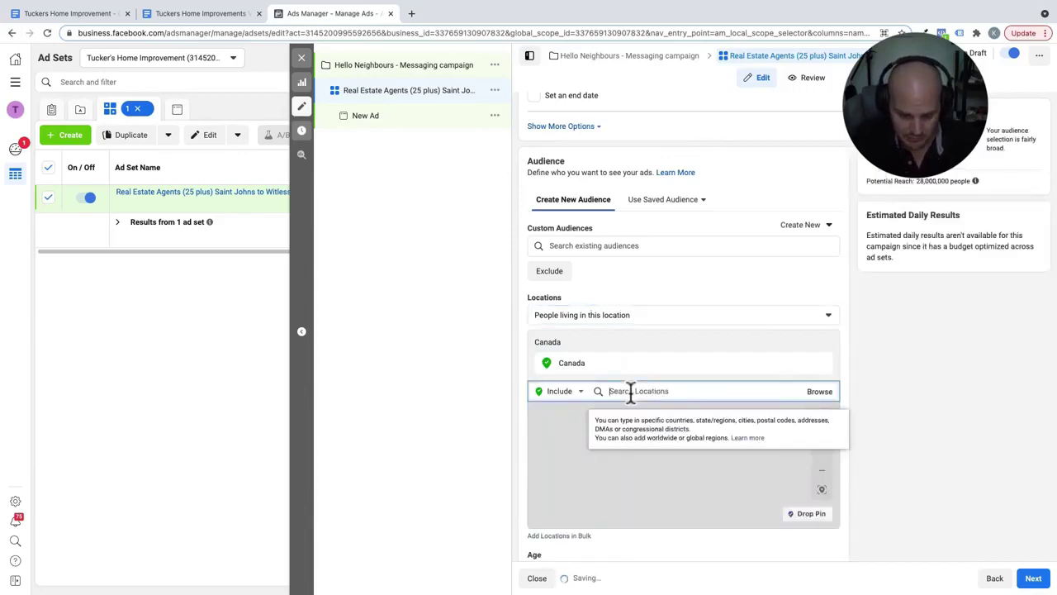
Add St. John's and Petty Harbour, Newfoundland and Labrador, as target locations
text(sa)
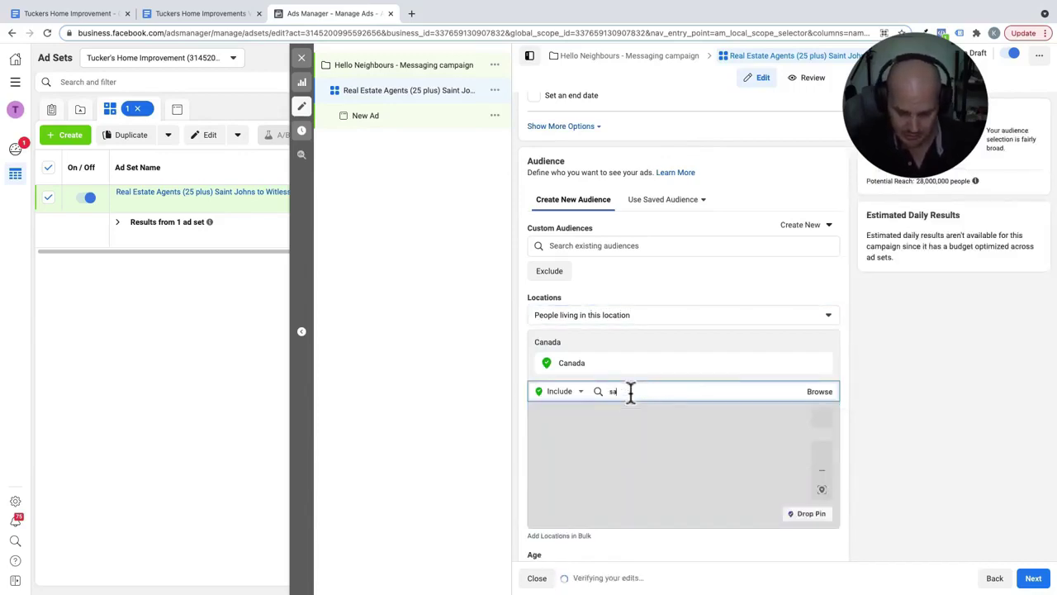
text(int john)
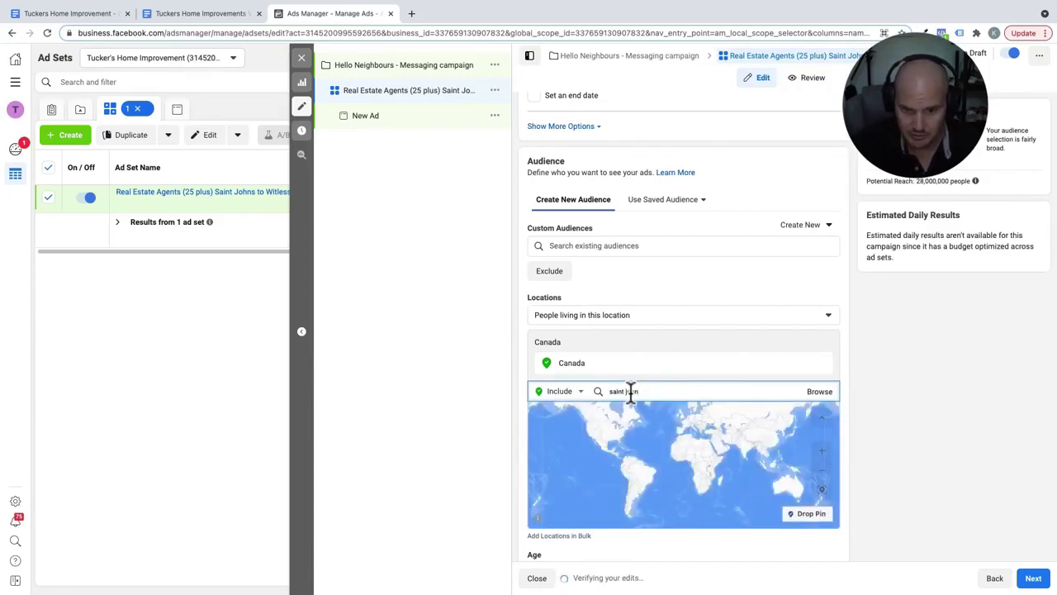
key(Return)
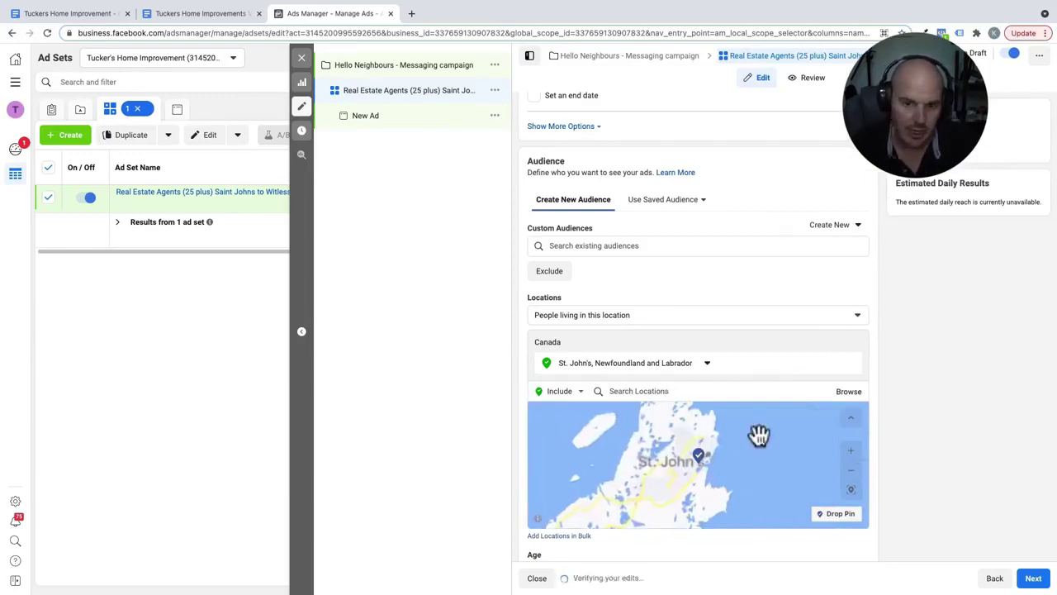
click(669, 391)
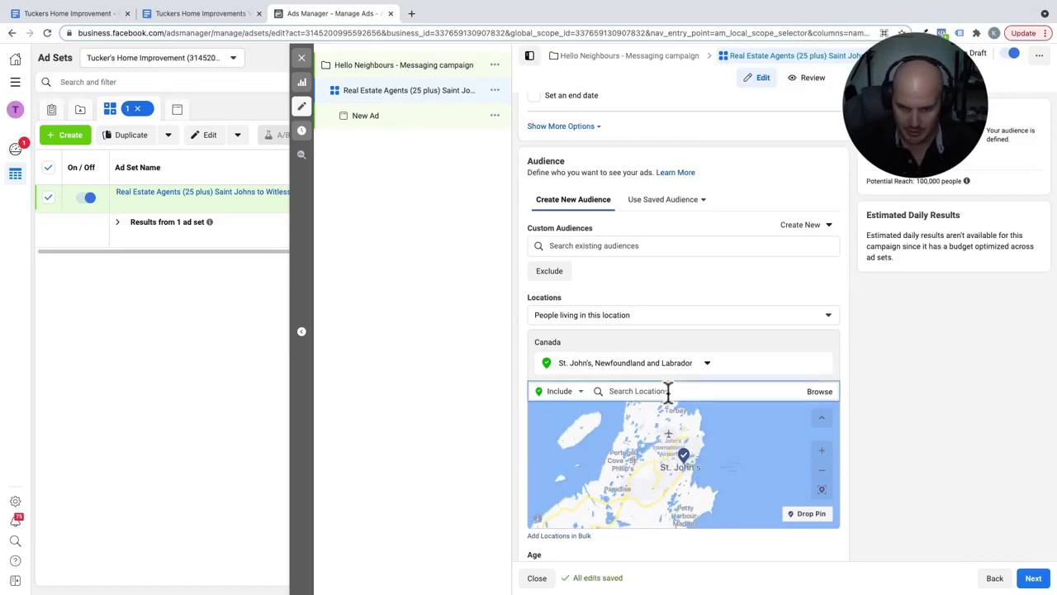
text(petty ha)
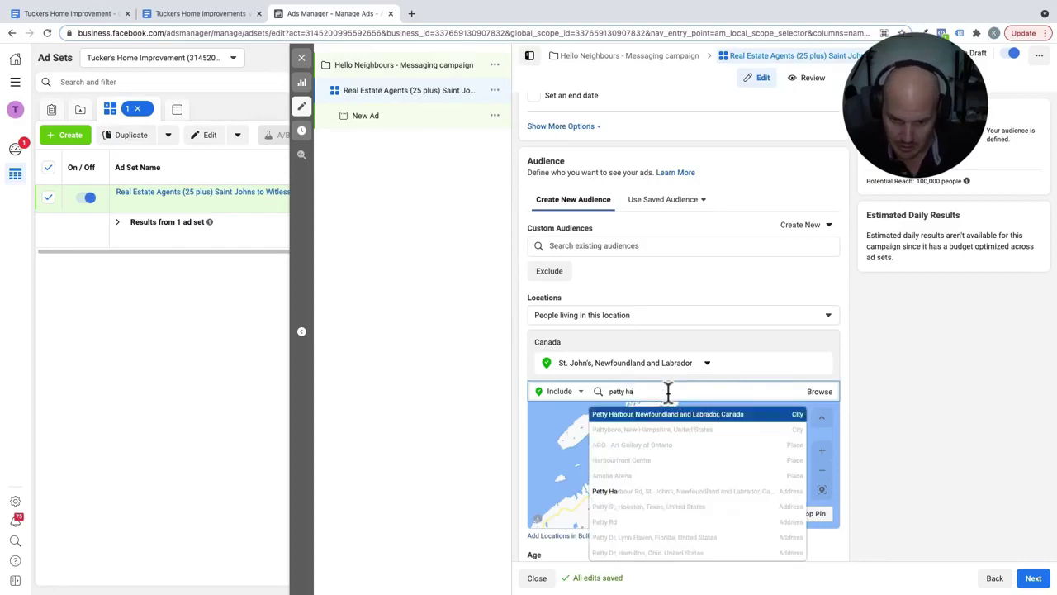
click(700, 424)
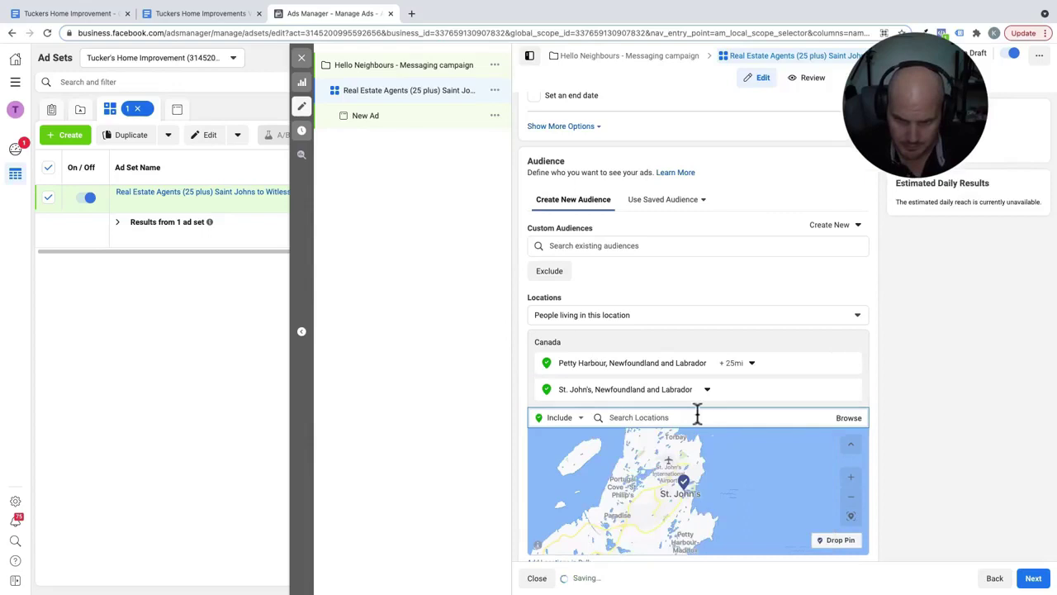
Set Witless Bay's targeting radius to +21 mi
click(753, 363)
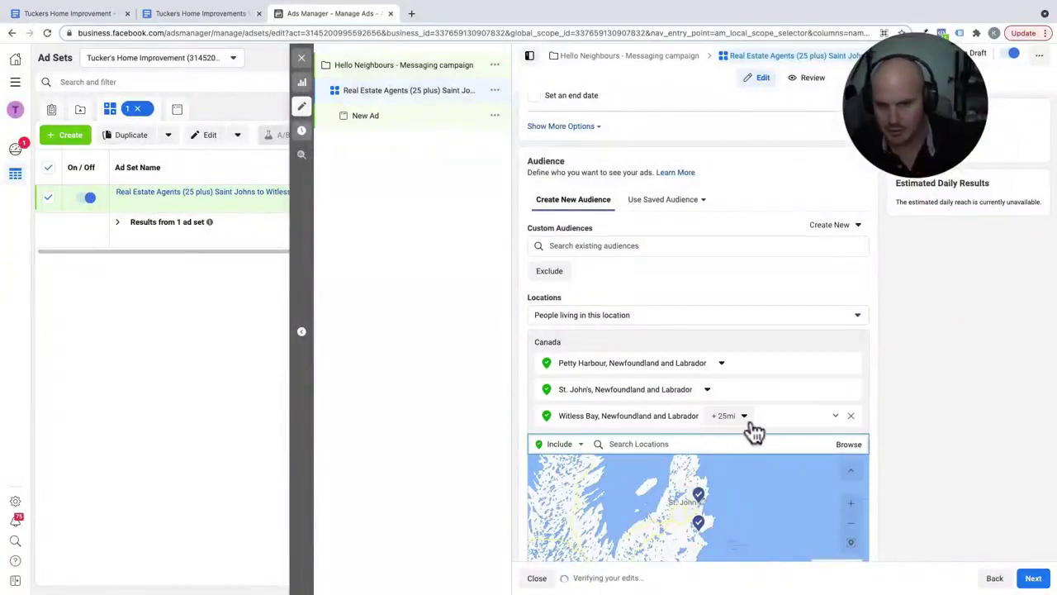
click(744, 416)
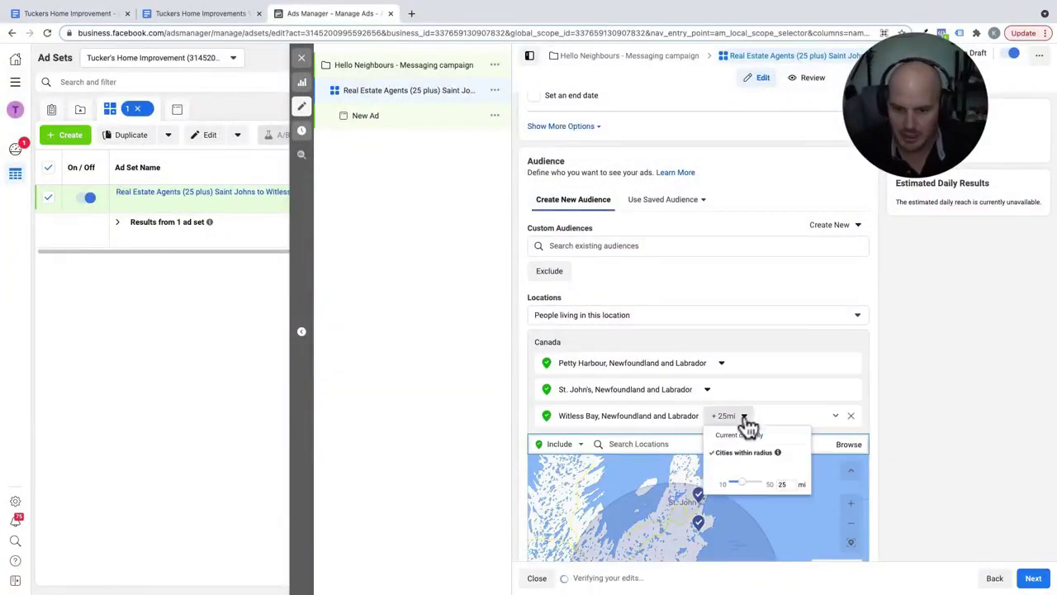
drag(759, 482, 741, 484)
scroll(825, 387, down, 3)
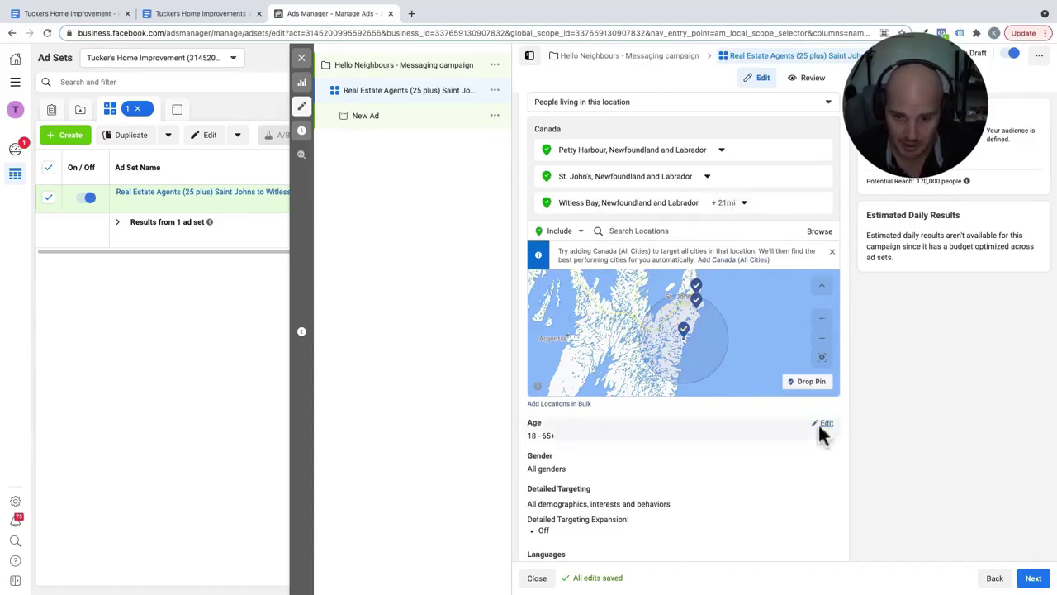
Change the audience minimum age to 25, targeting ages 25 to 65+
click(818, 423)
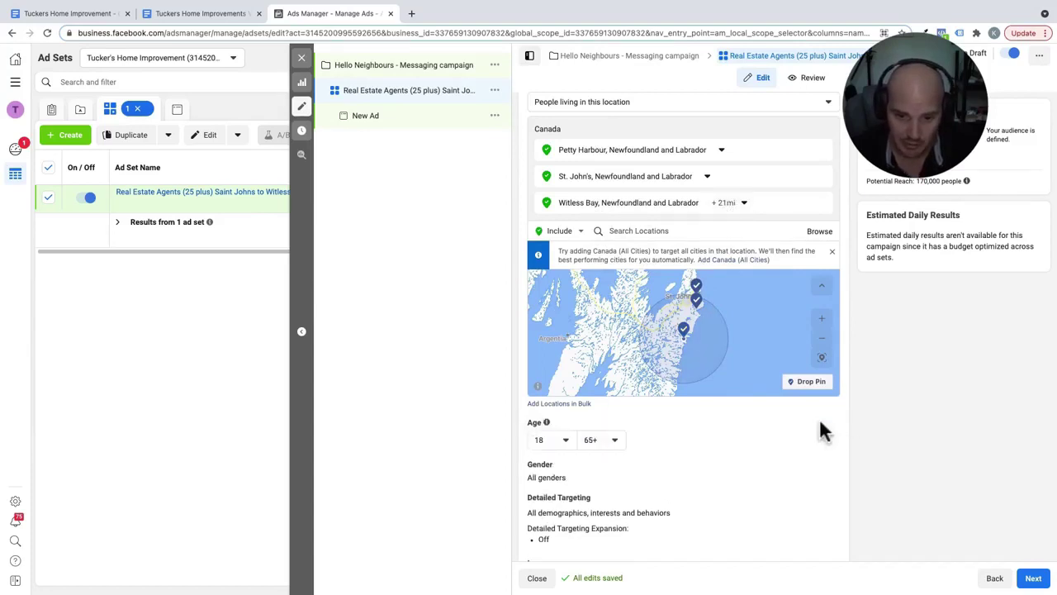
click(557, 439)
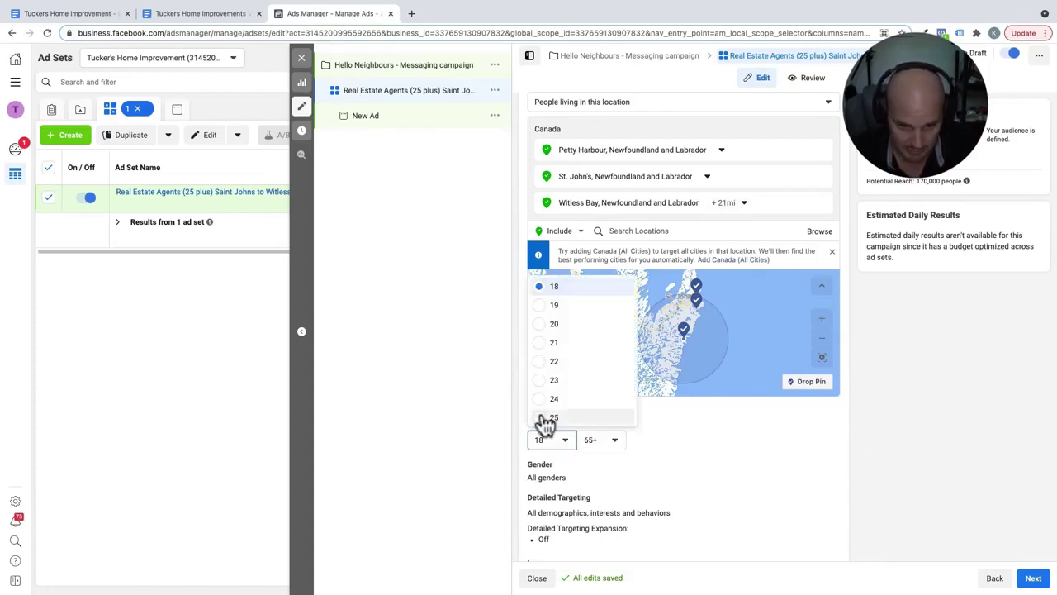
click(549, 418)
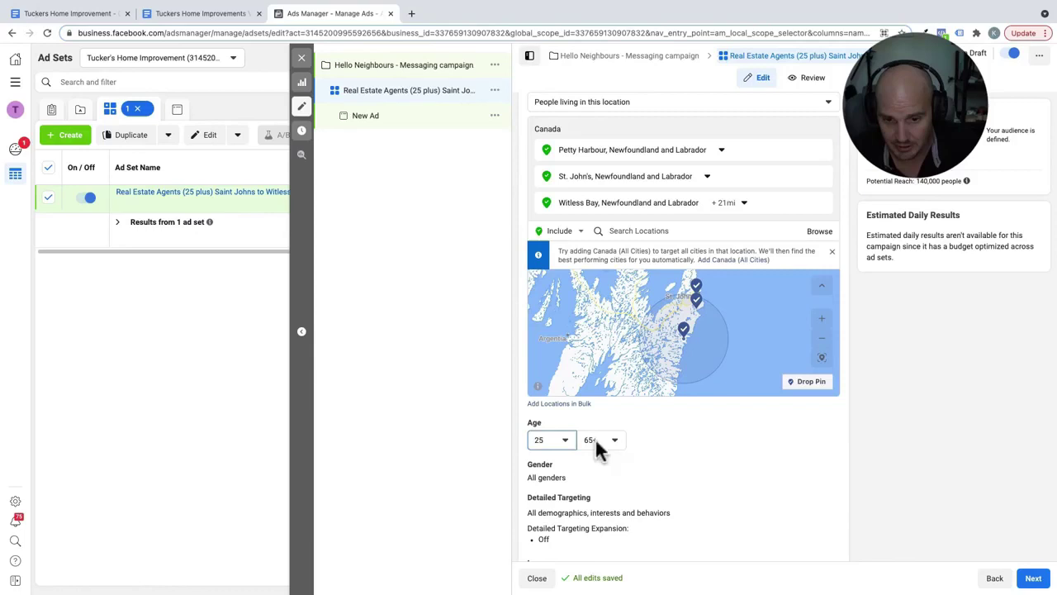
scroll(669, 446, down, 3)
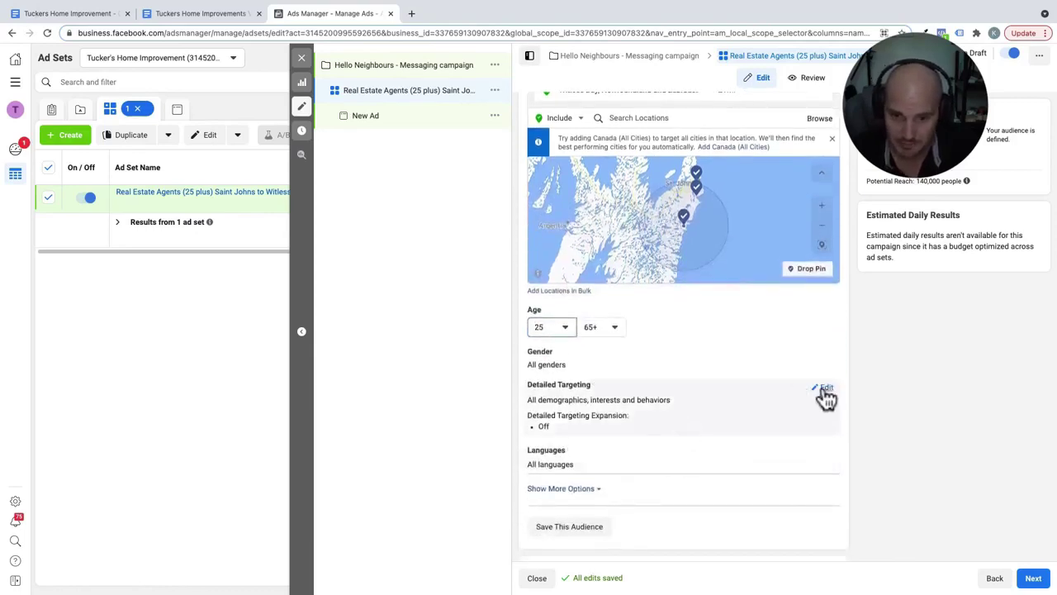
Search detailed targeting for 'real estate agent' and add the Real Estate Agent/Broker job title
click(825, 388)
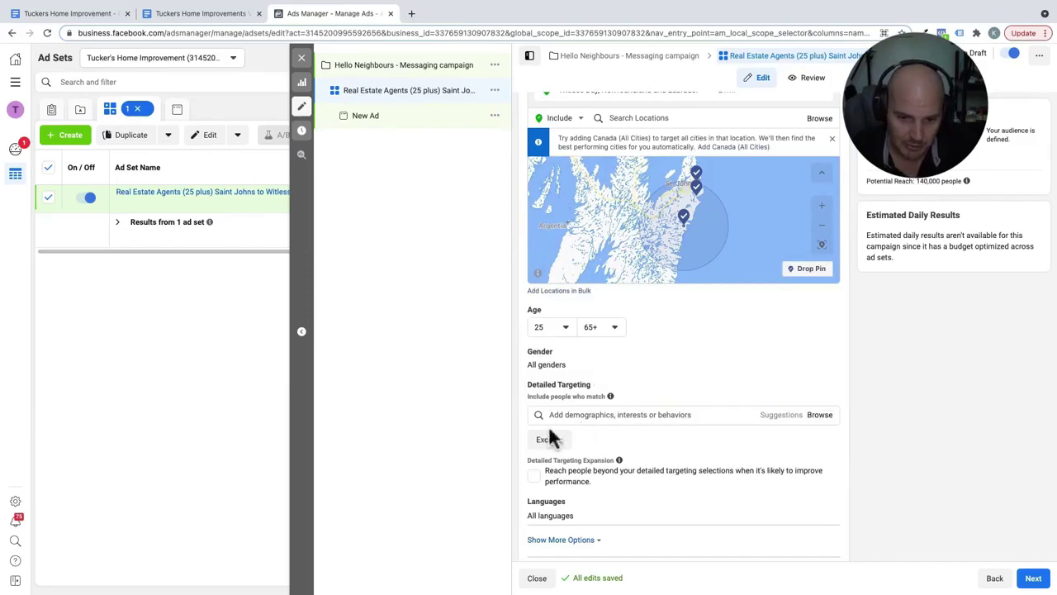
click(611, 414)
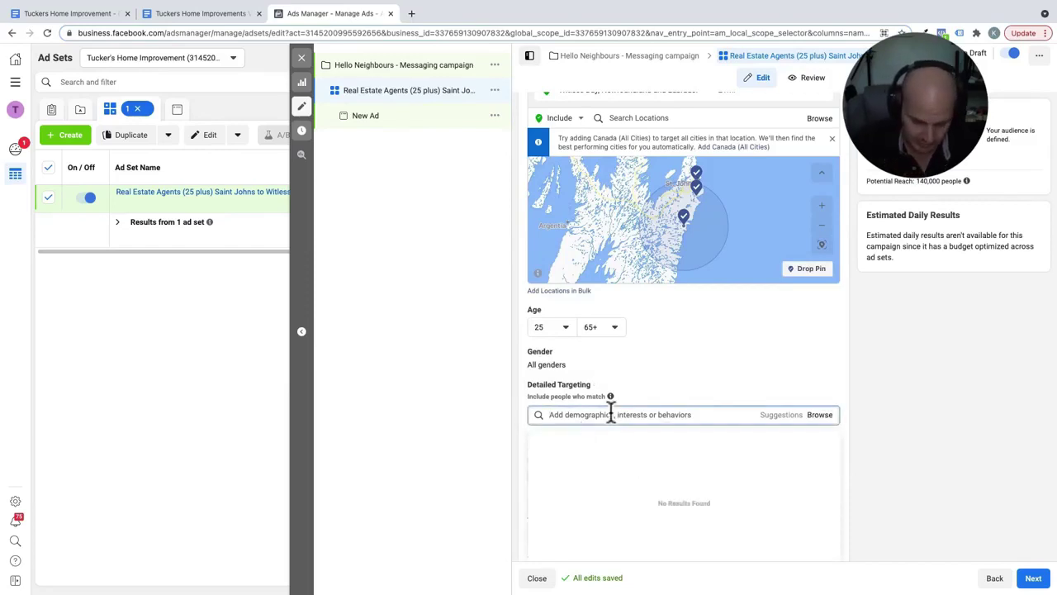
text(real es)
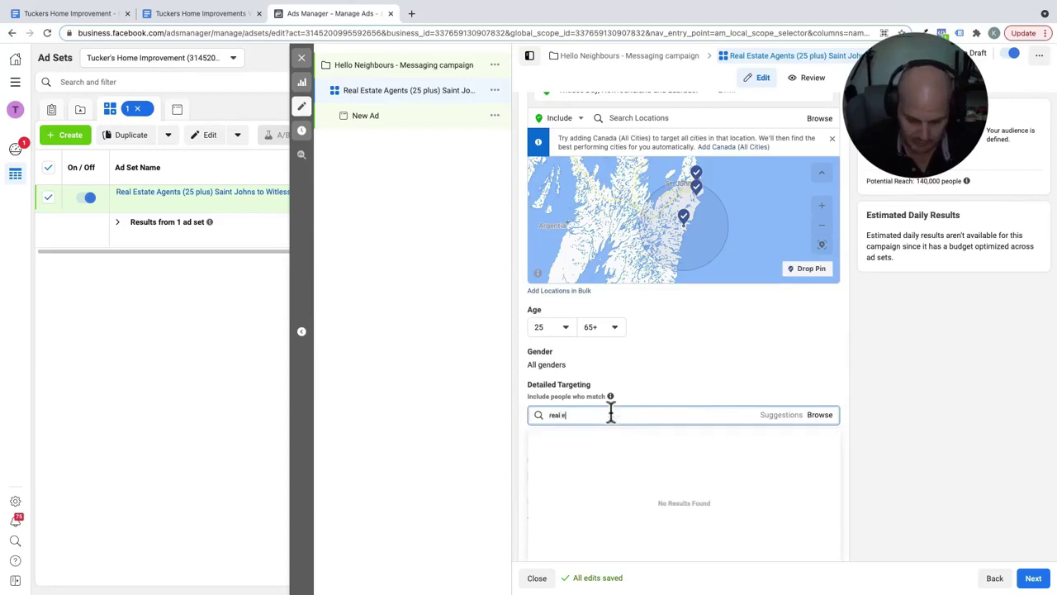
text(tate)
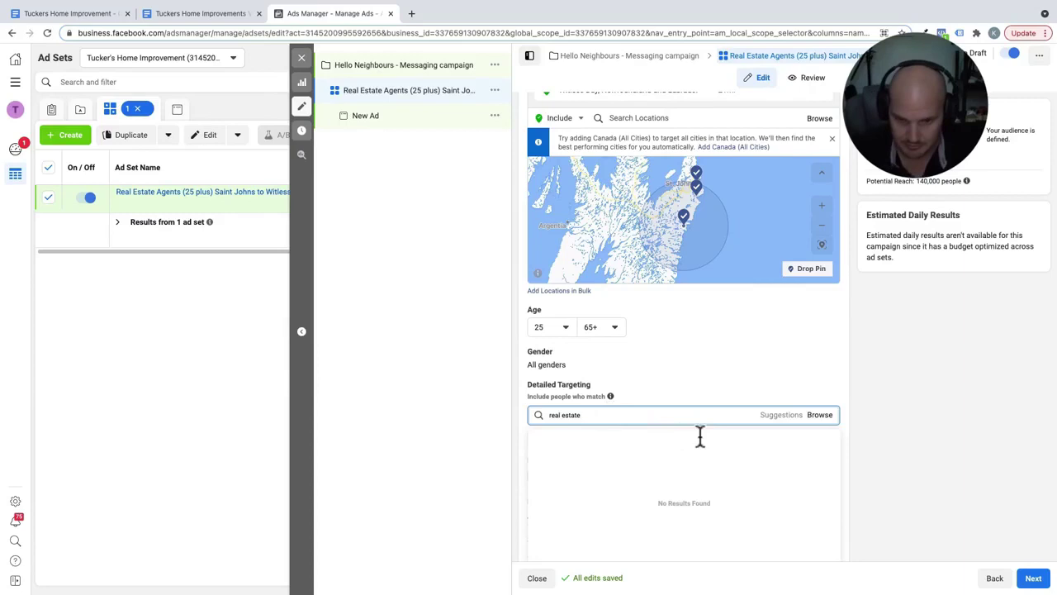
scroll(699, 433, down, 2)
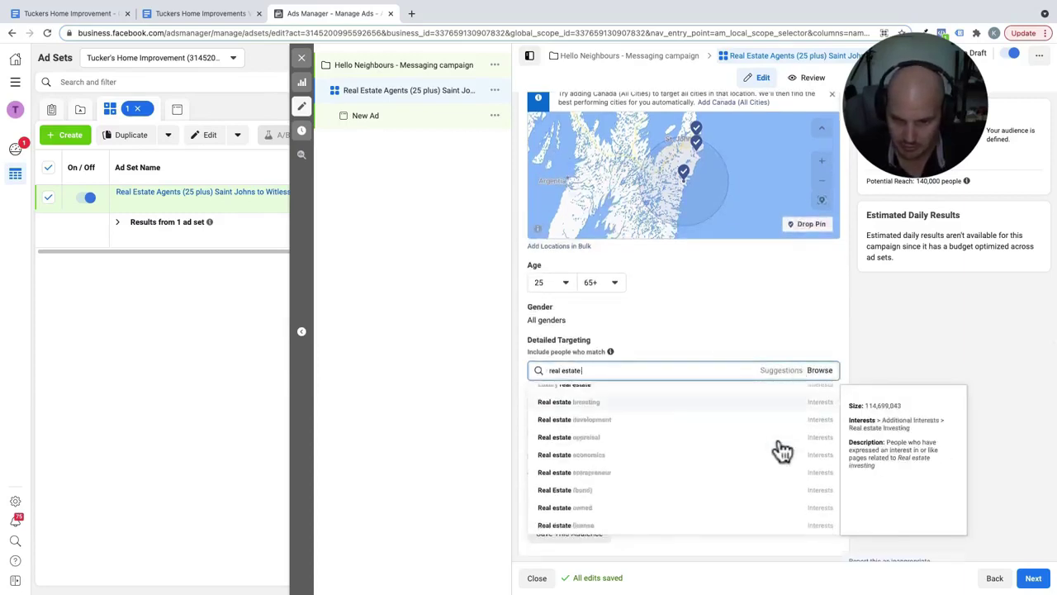
scroll(783, 446, down, 5)
scroll(783, 450, down, 3)
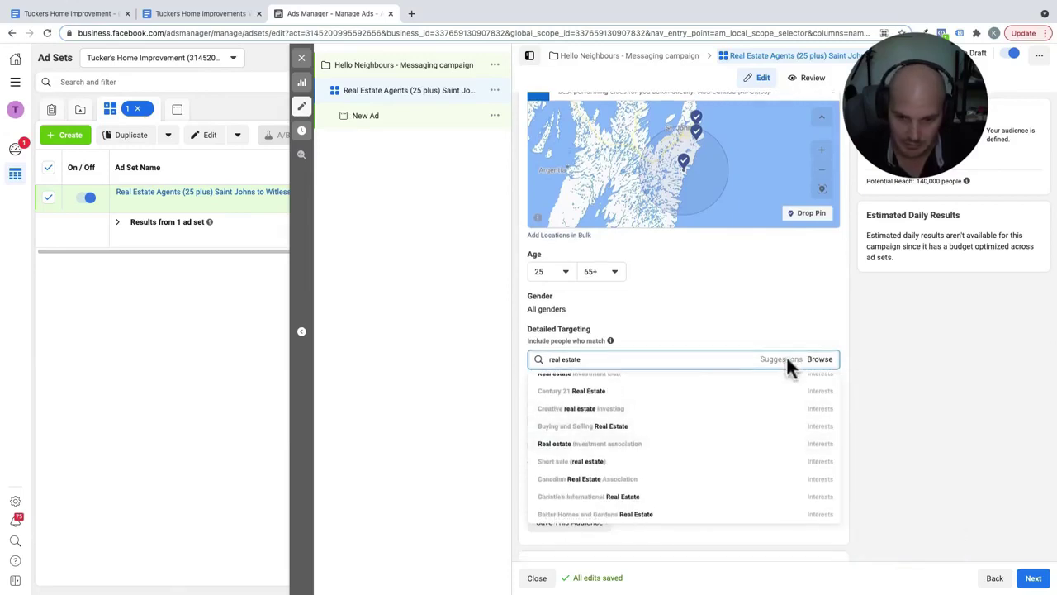
triple_click(661, 356)
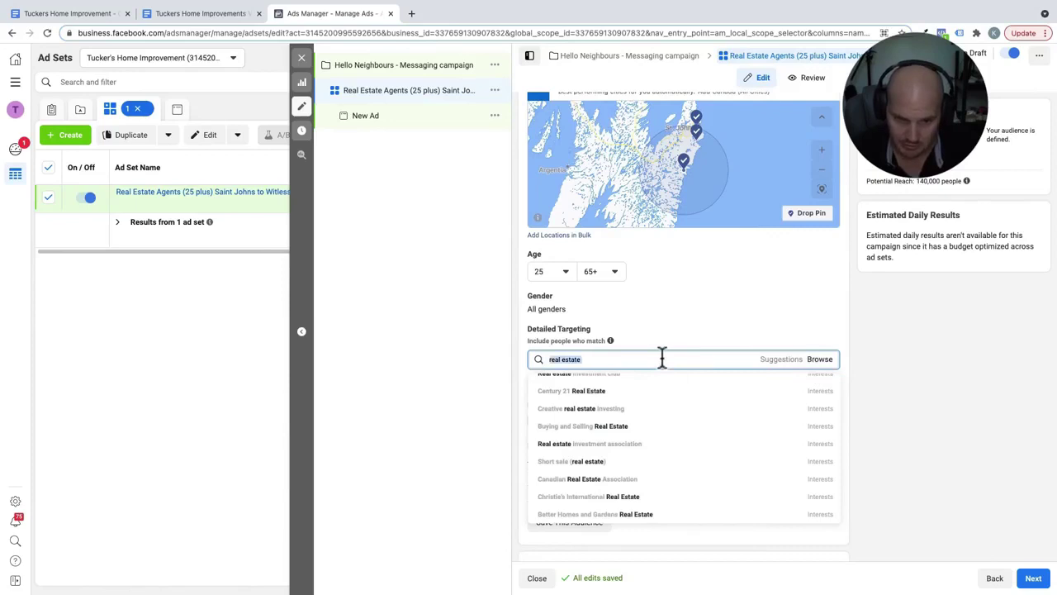
click(661, 355)
text(agent)
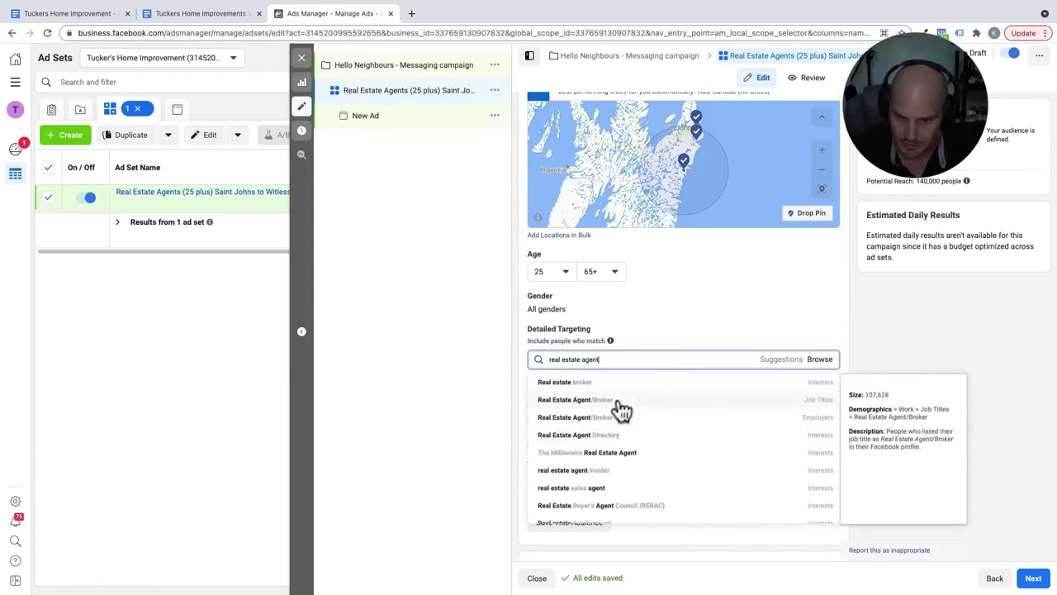
click(621, 401)
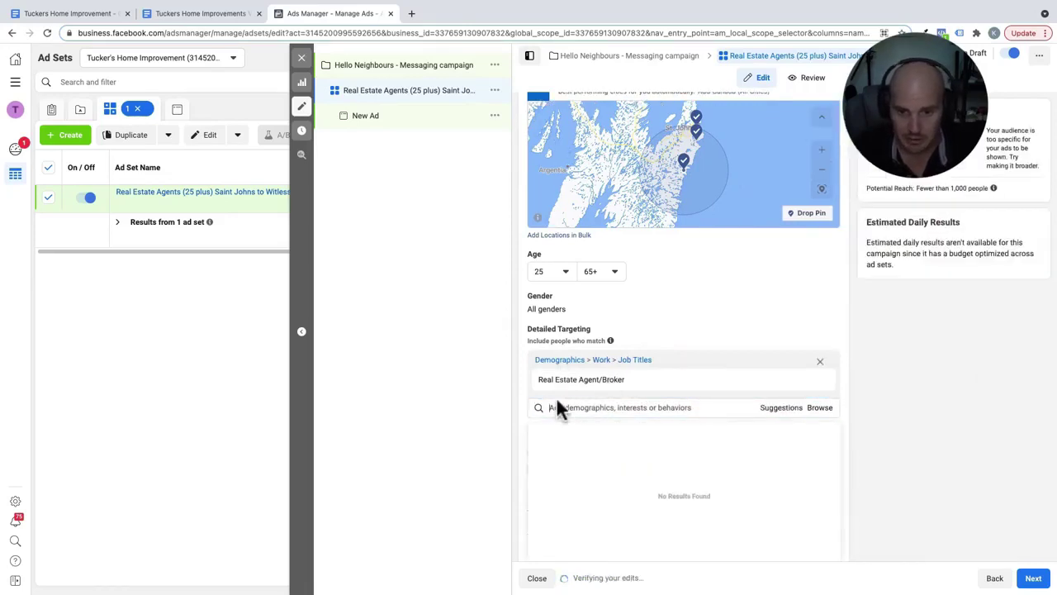
Add Licensed Real Estate Broker, Real Estate Broker Associate and Realtor from Suggestions
click(822, 411)
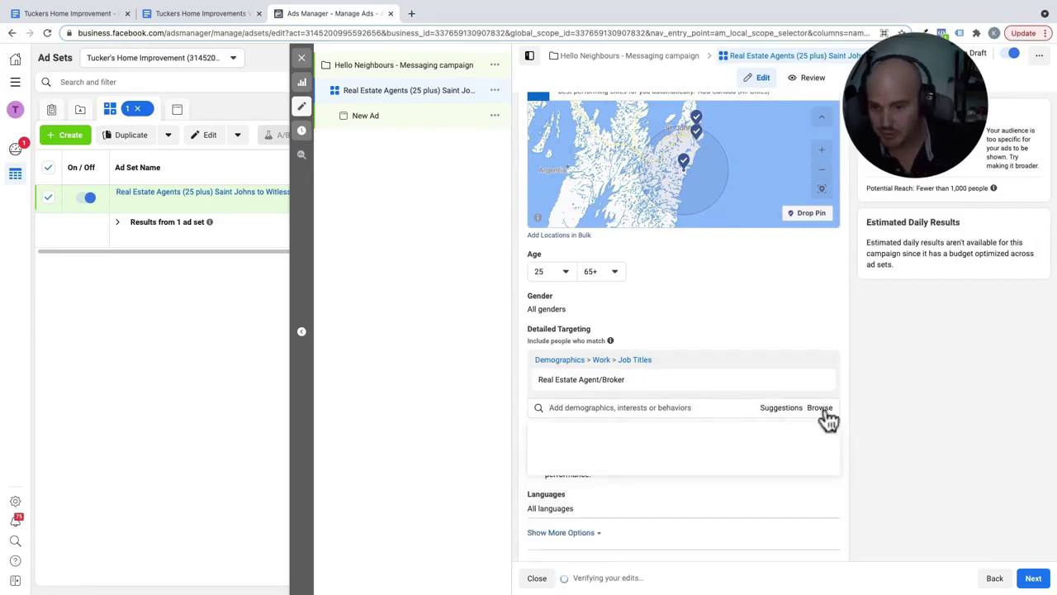
click(780, 410)
scroll(781, 417, down, 2)
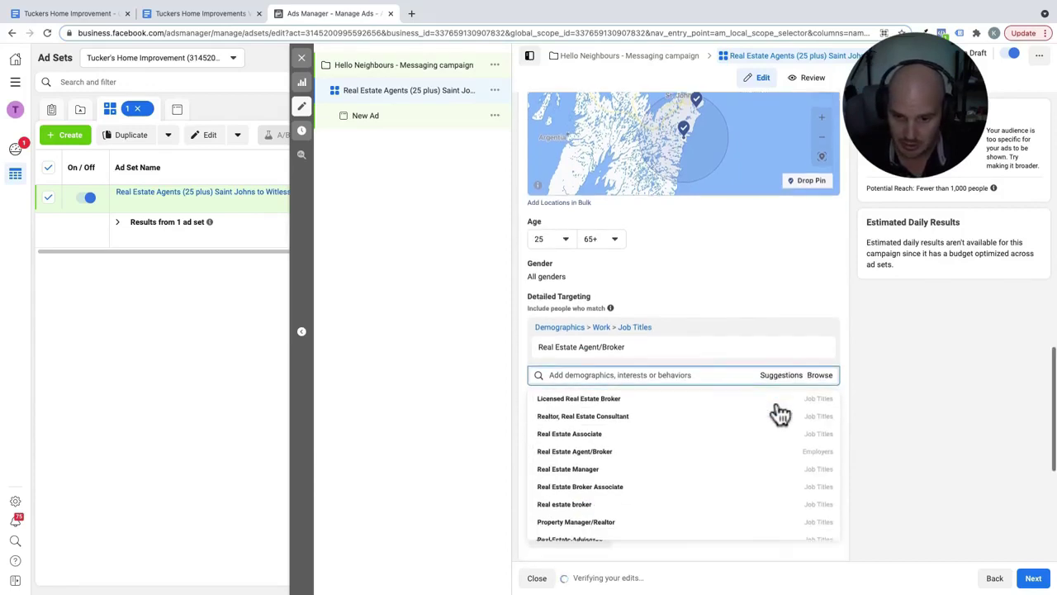
mouse_move(776, 412)
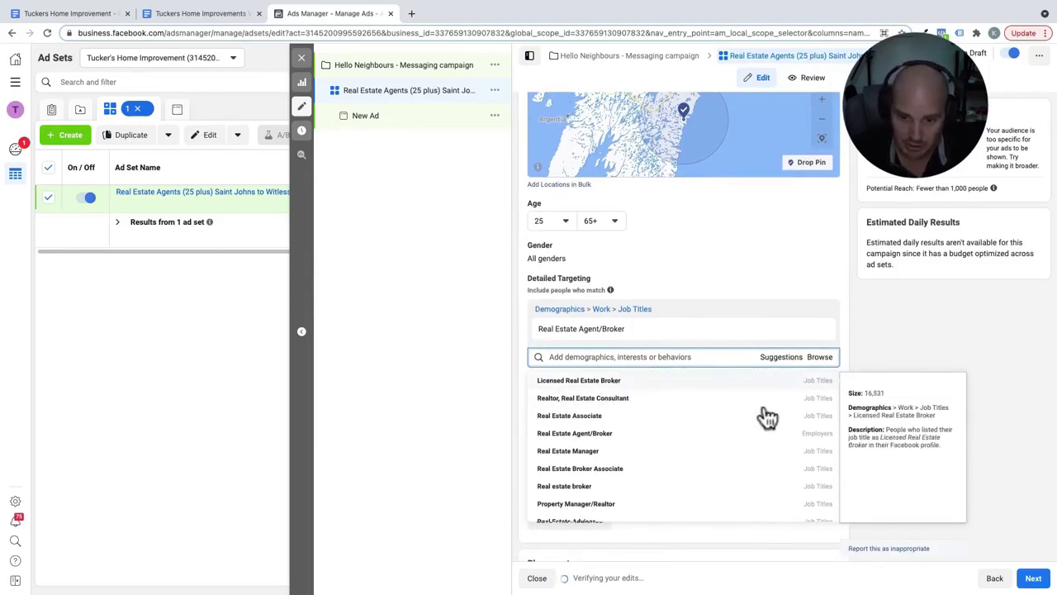
click(784, 380)
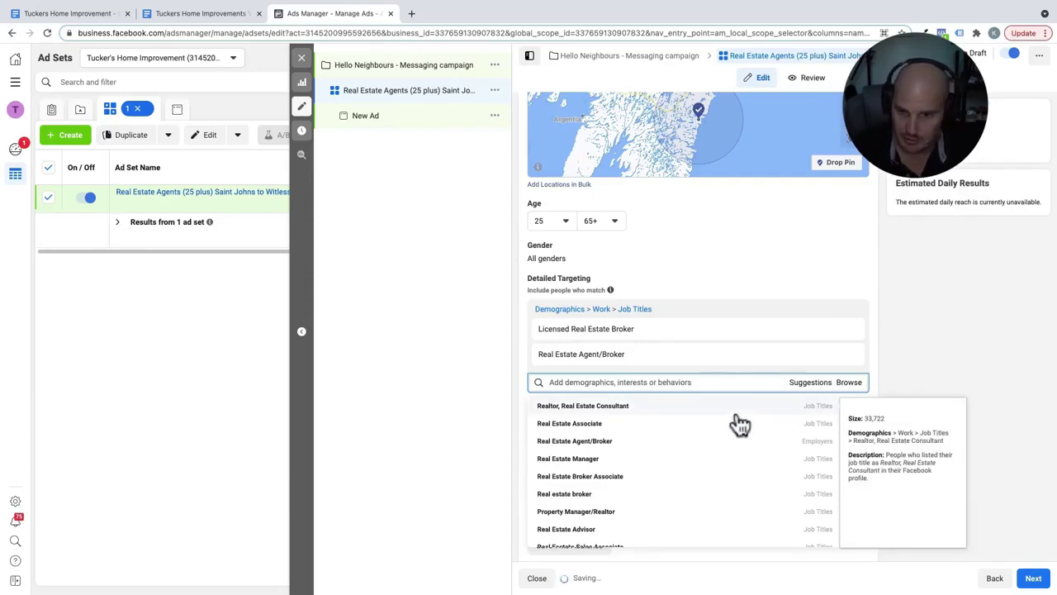
click(739, 423)
scroll(739, 422, down, 1)
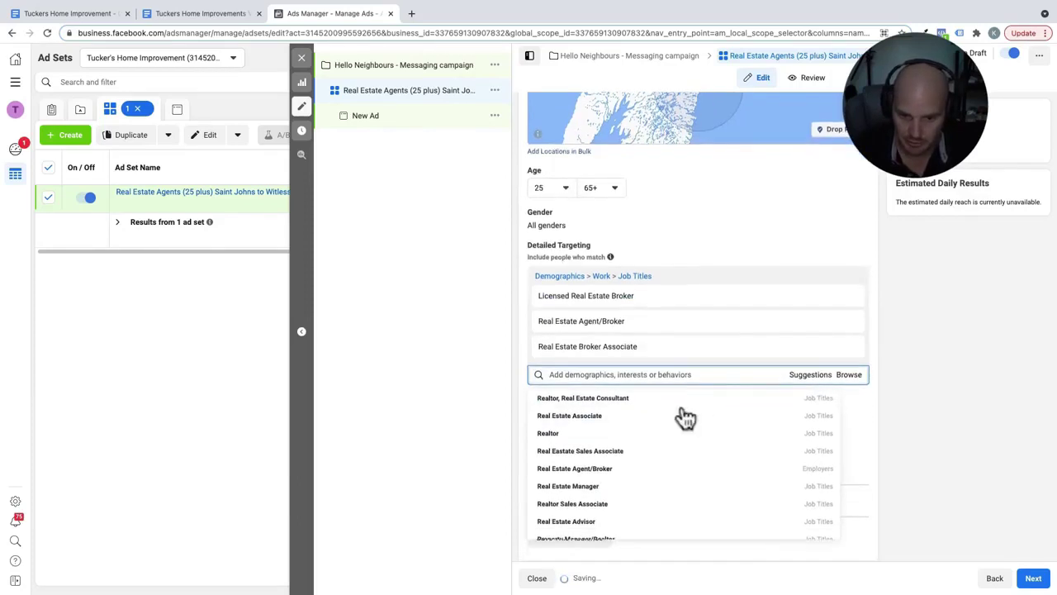
click(615, 433)
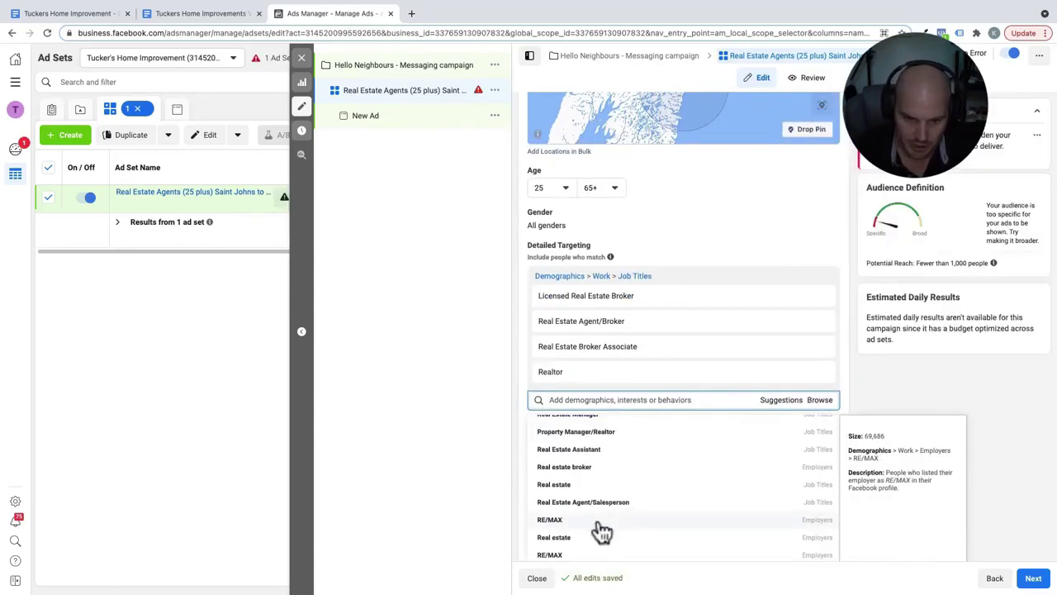
scroll(602, 531, down, 3)
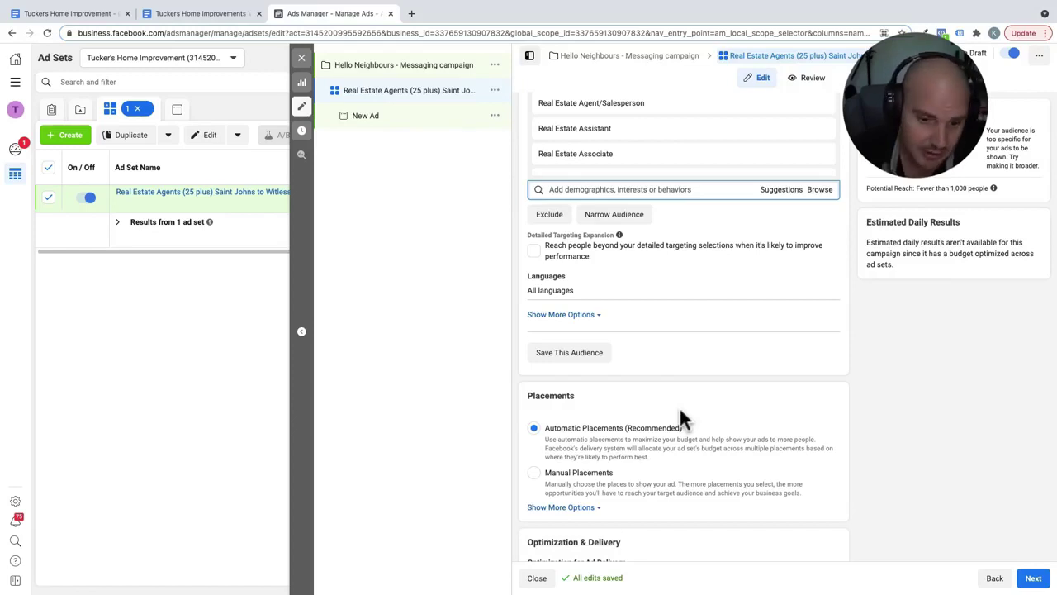
Reveal extra delivery options showing Impression charging, then continue toward the ad
scroll(682, 419, down, 4)
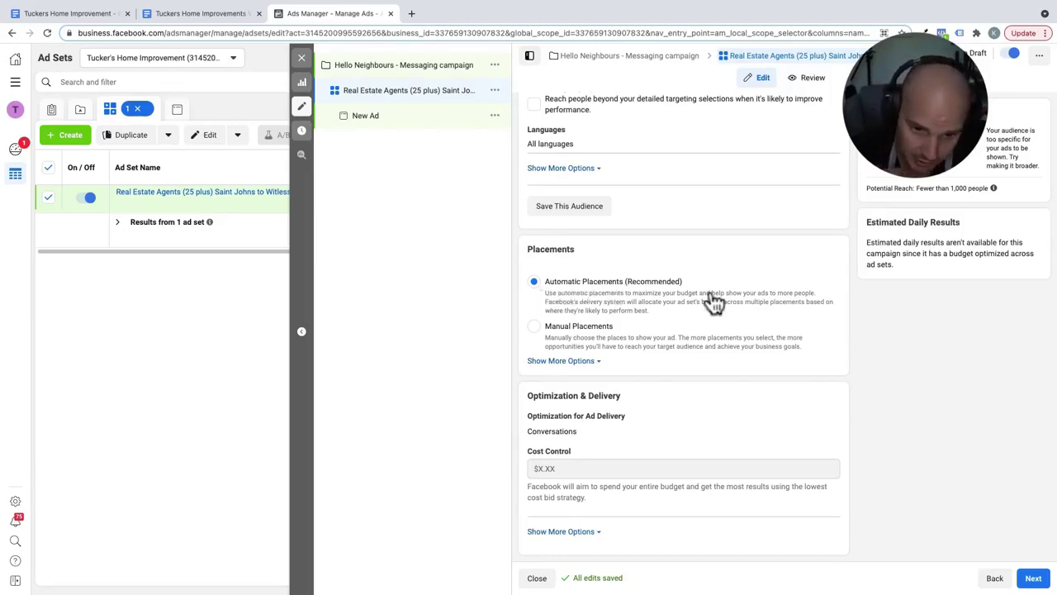
click(567, 531)
scroll(605, 505, down, 1)
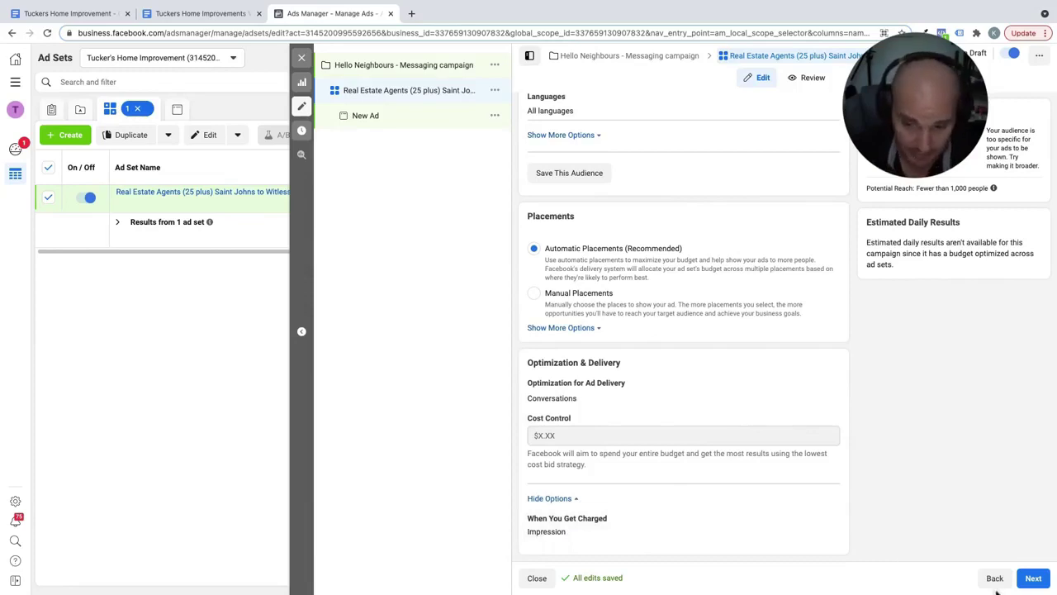
click(1033, 579)
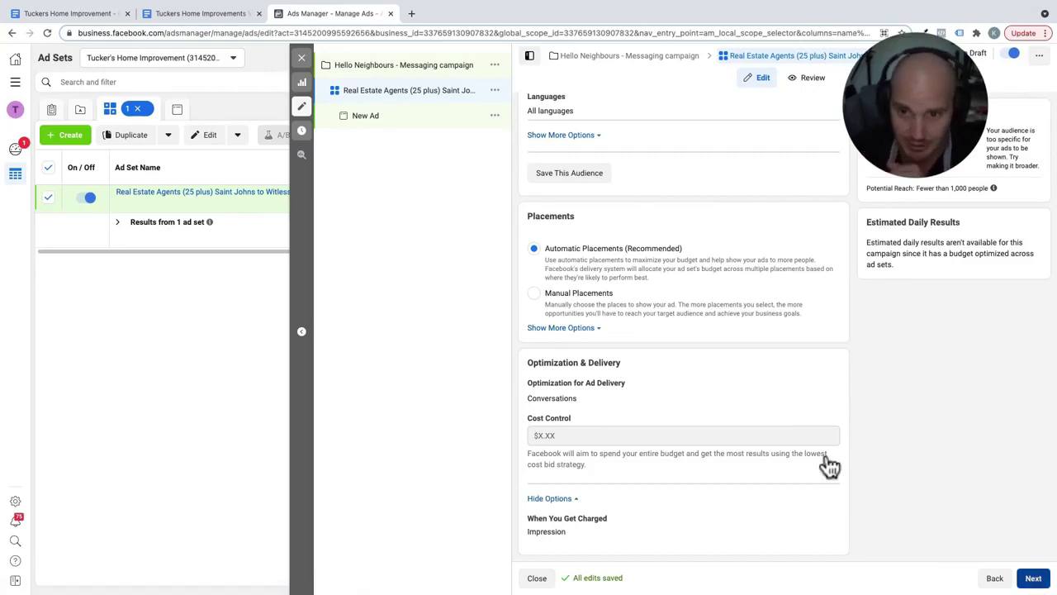
Rename the ad to 'Real Estate Agents (Pic with Truck)'
click(1033, 580)
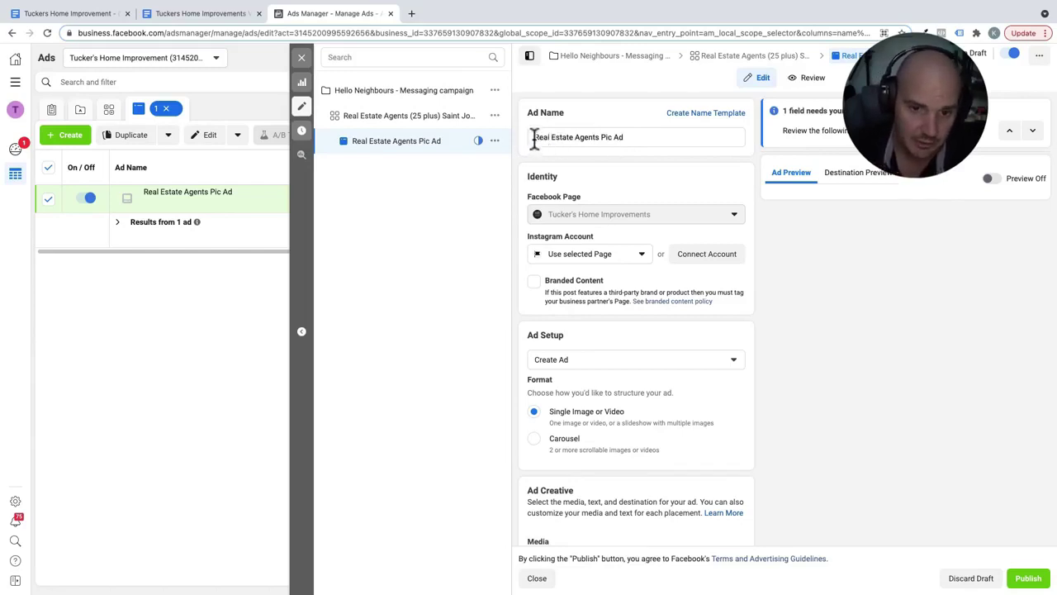
click(602, 137)
text(()
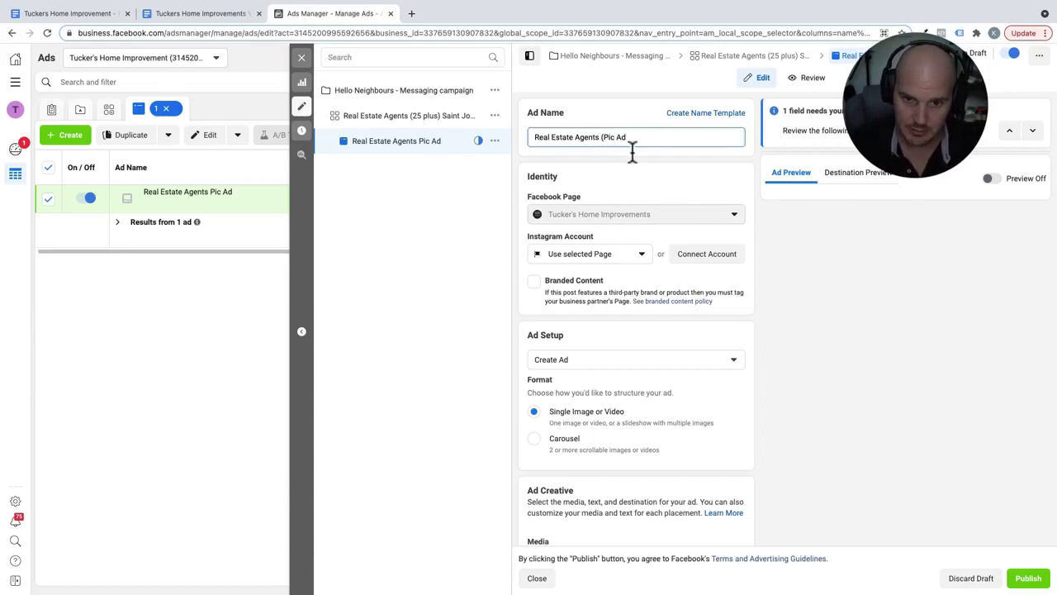
click(615, 138)
text(- )
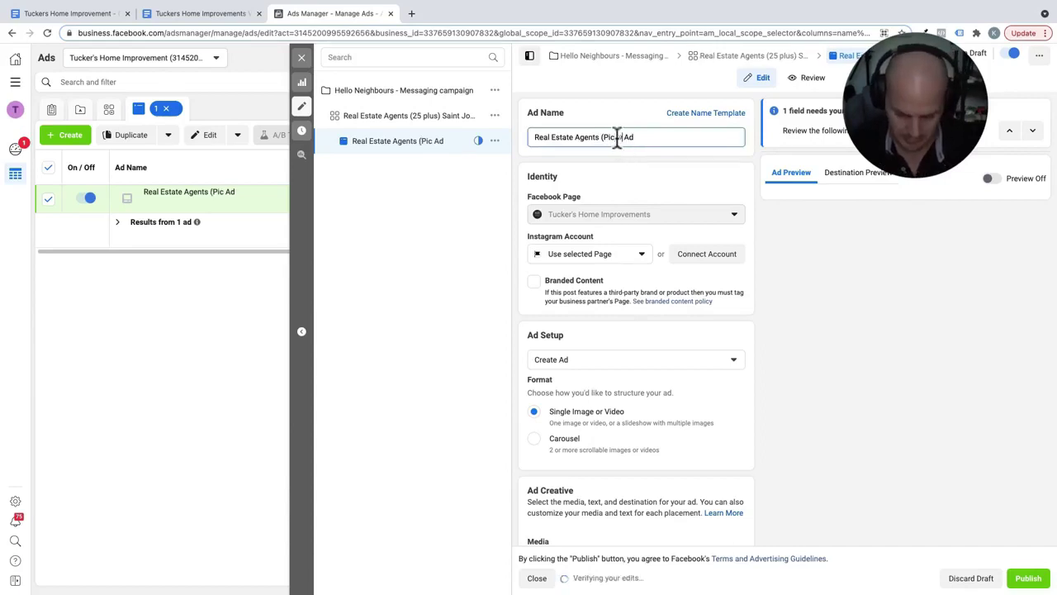
text(with Truc )
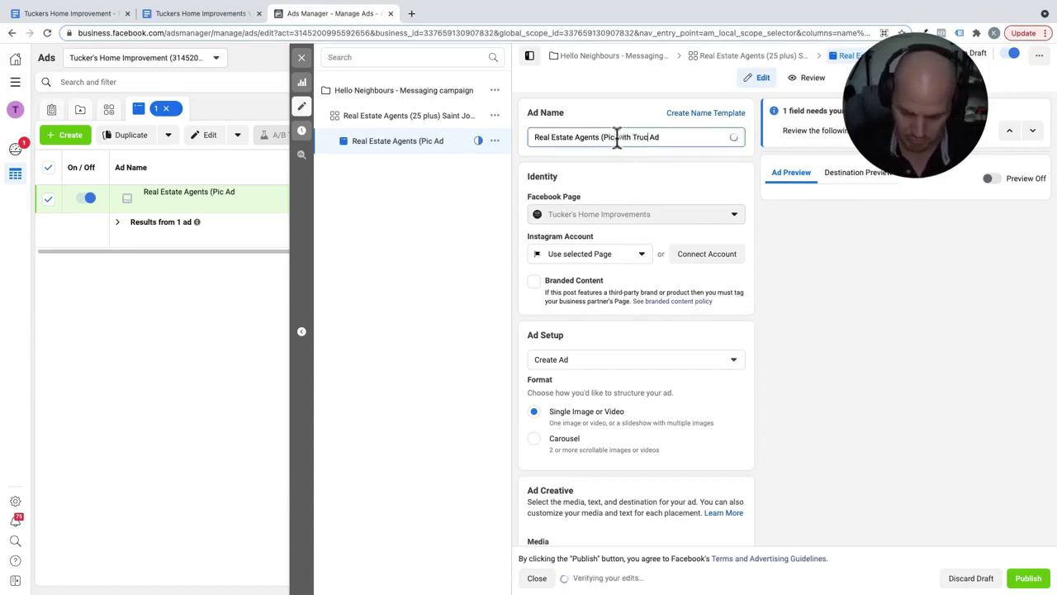
text(k))
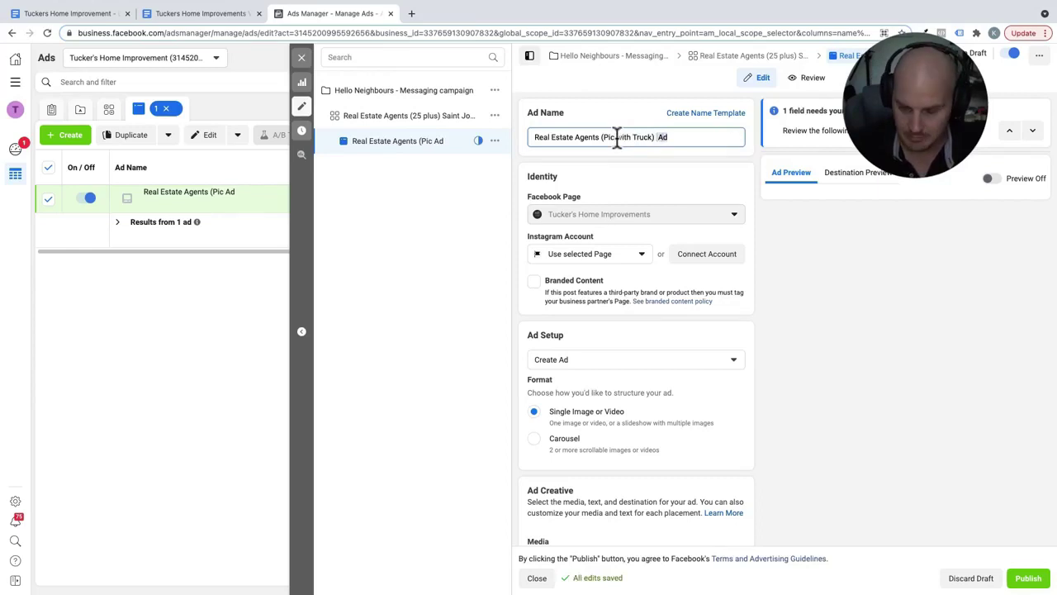
key(BackSpace)
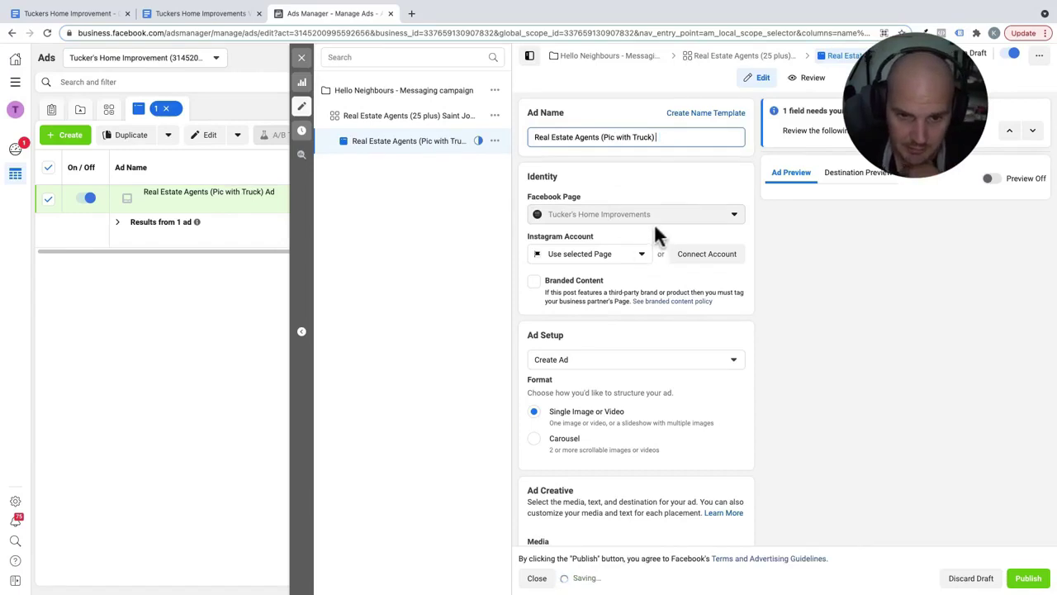
Bring up the Add Media choices in the Ad Creative section
scroll(578, 264, down, 1)
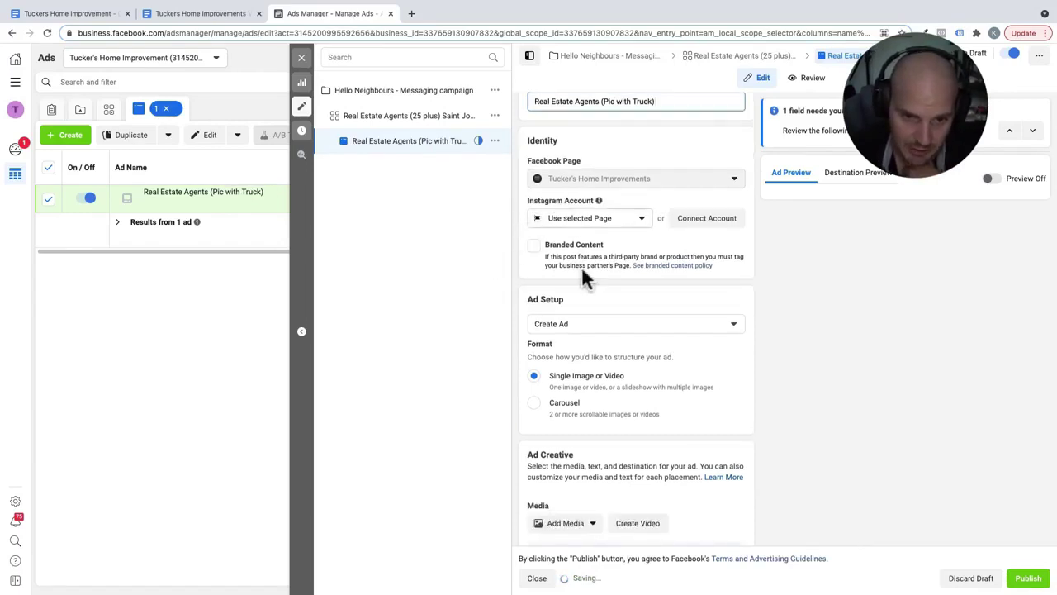
scroll(582, 276, down, 3)
scroll(582, 266, down, 3)
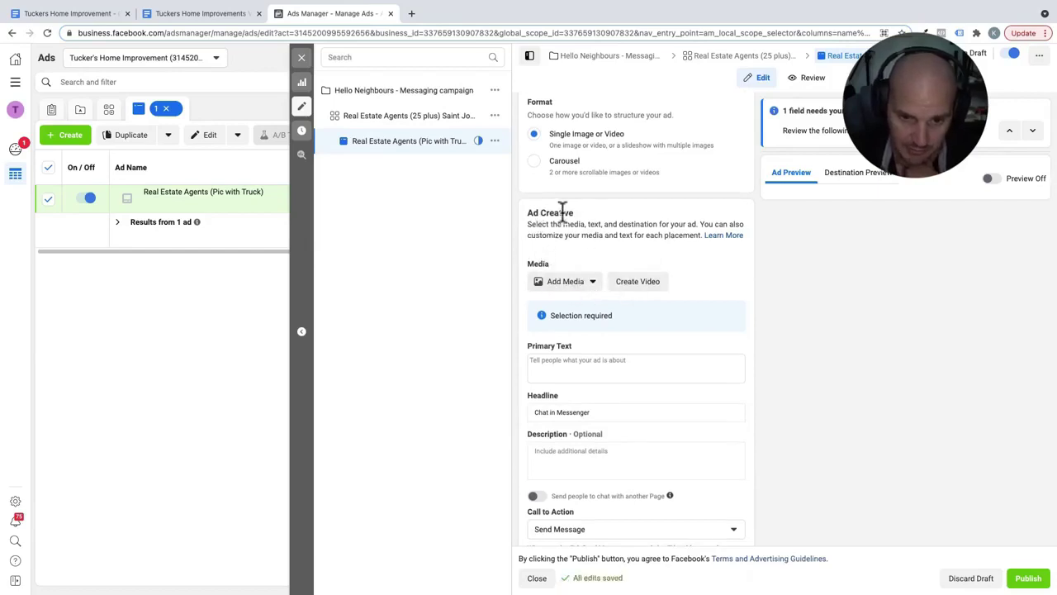
click(590, 285)
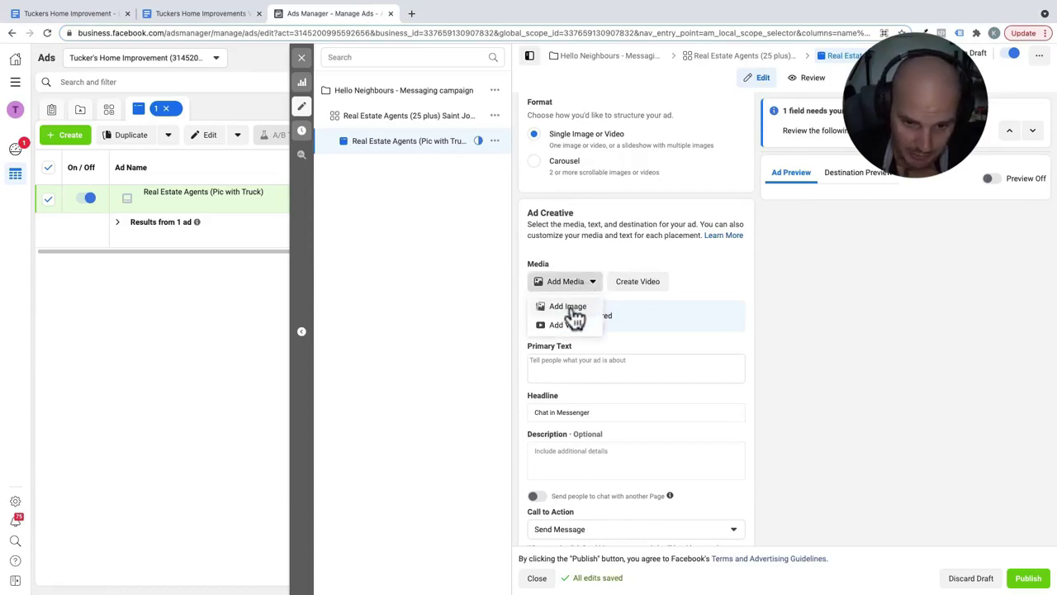
Upload the photo of a man beside the Tucker's truck and accept its crops for all 11 placements
click(568, 307)
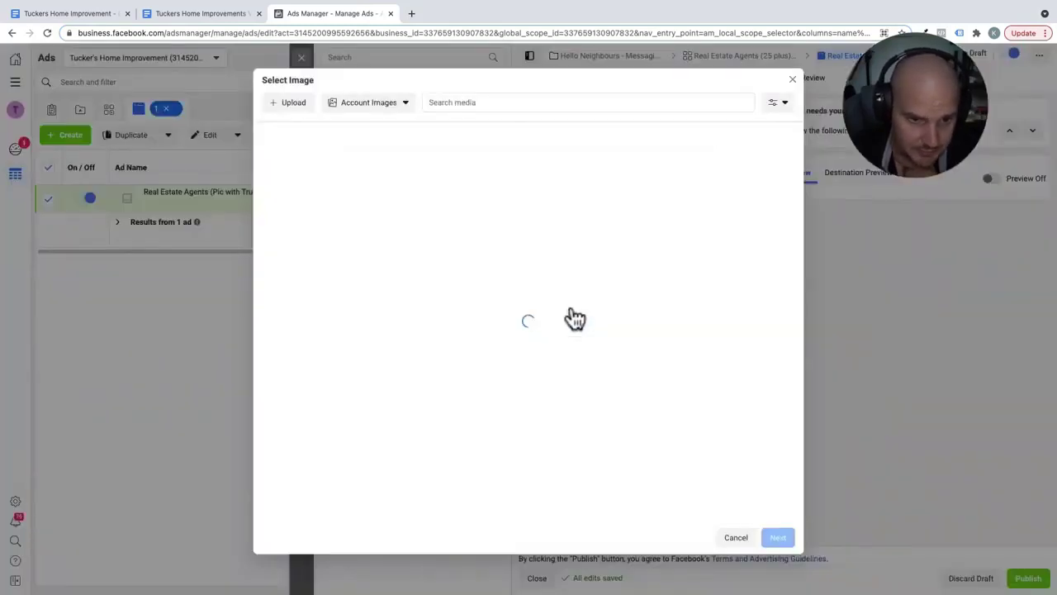
click(281, 105)
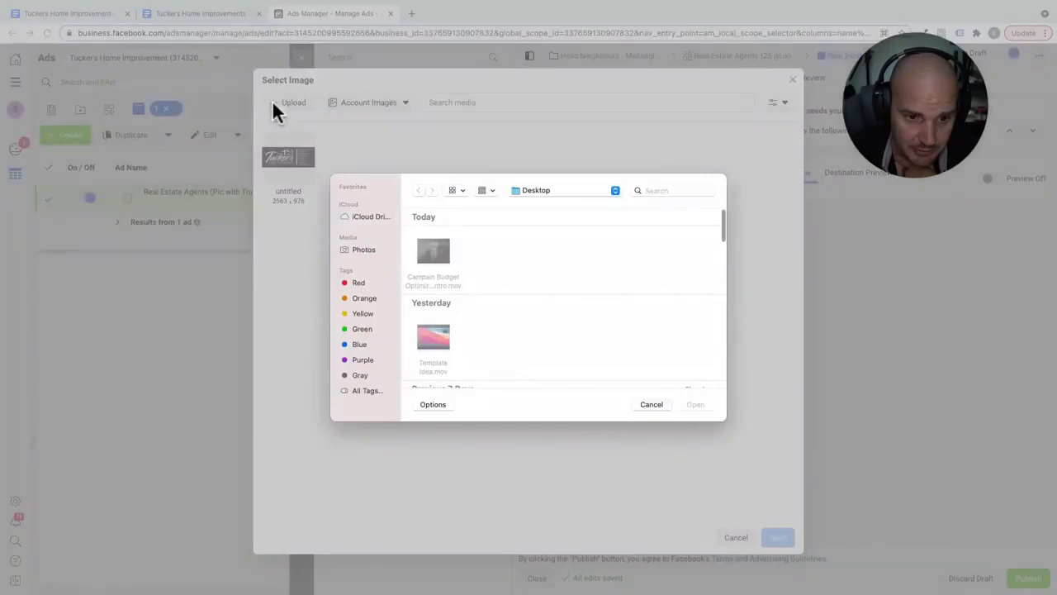
double_click(431, 253)
click(778, 537)
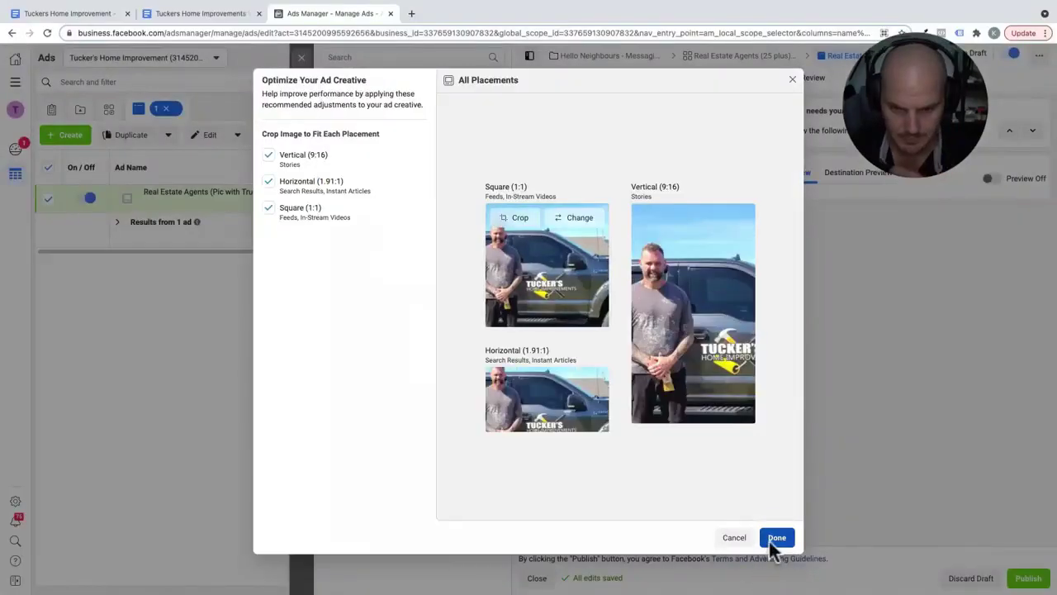
click(777, 538)
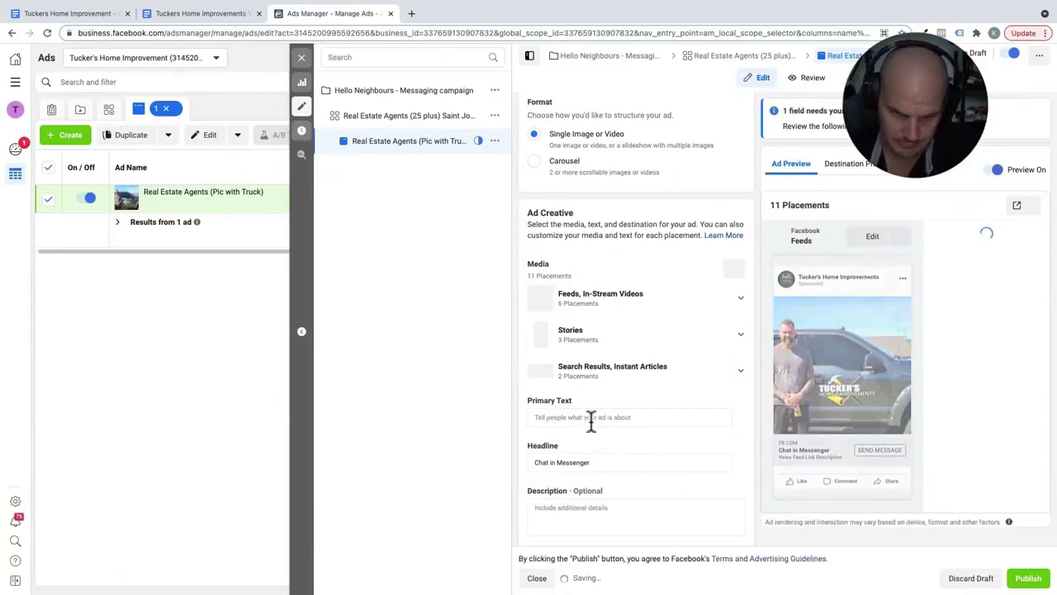
Paste the 'Attn: Selling Agents in the St. John's area' copy into the ad's primary text
click(590, 420)
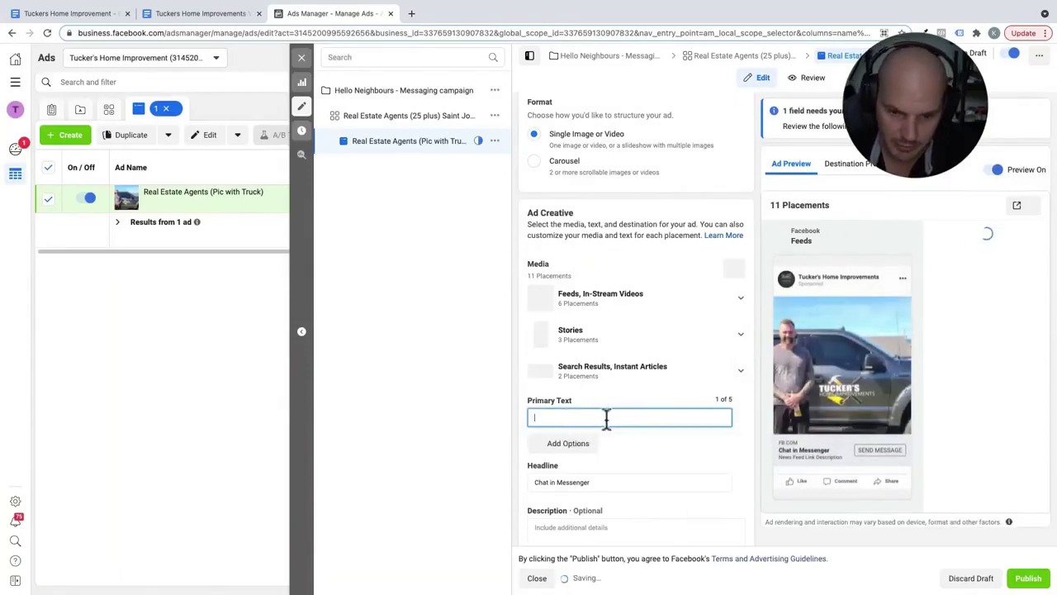
scroll(633, 206, down, 3)
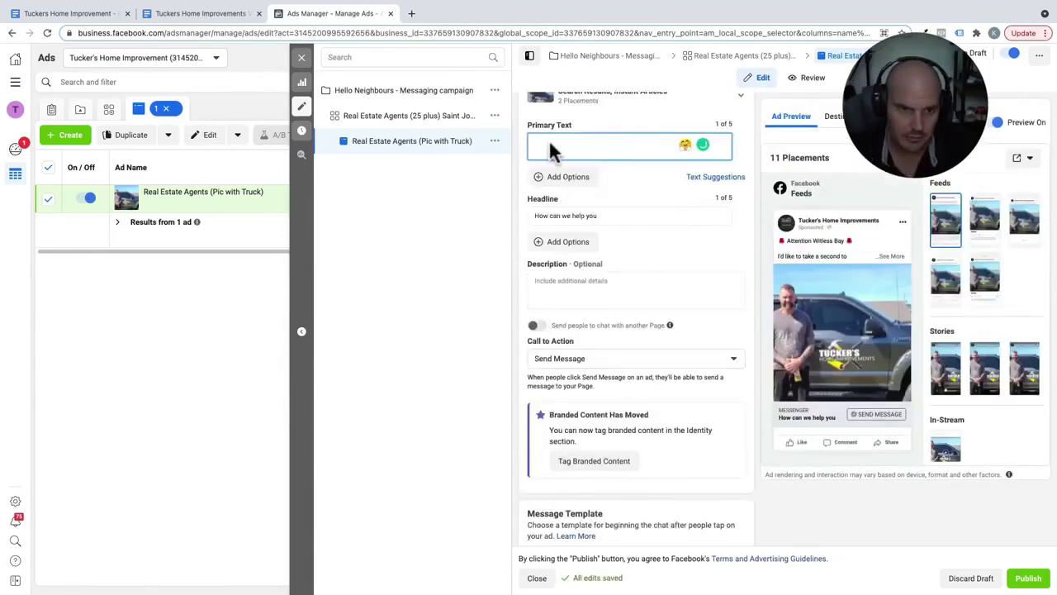
scroll(551, 146, up, 1)
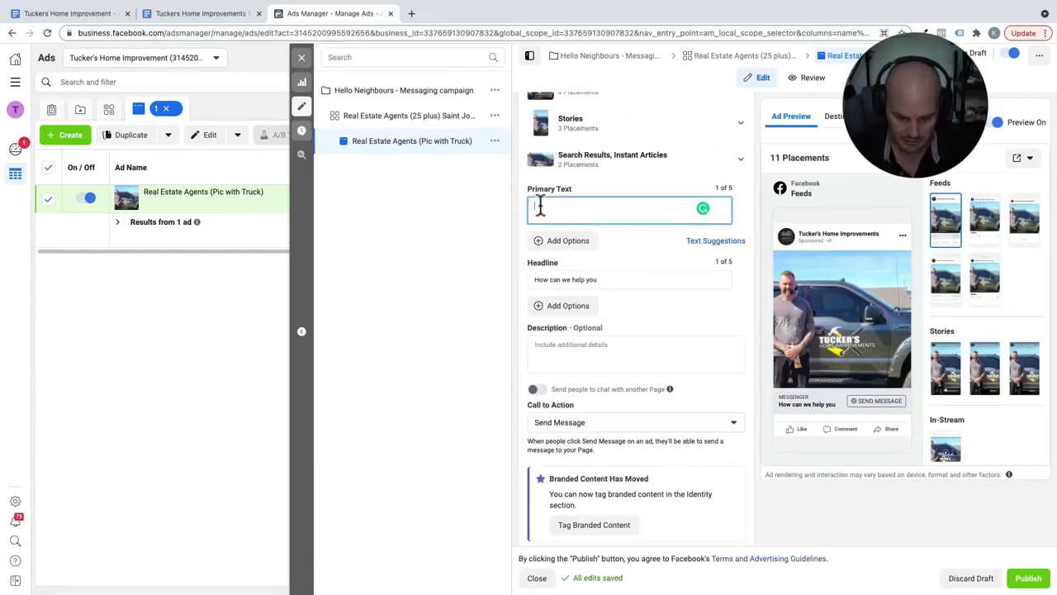
text(Attn: Selling Agents in the St. John's area  Need a dependable painter or handyman that won't cost your clients an arm and a leg? Last year, Tucker's Home Improvements was voted #1 HandyMan service in Barrie, Ontario because of our excellent customer care and dependability.  We were also the preferred service for many of the most successful realtors in our area, because they knew they could rely on our quality workmanship to help earn top dollar on their listings.  Now we're bringing that same level of professionalism and value back home to Atlantic Canada.  Are you looking for a reliable, affordable painter or handyman?  Send us a message below. We'd love to help.)
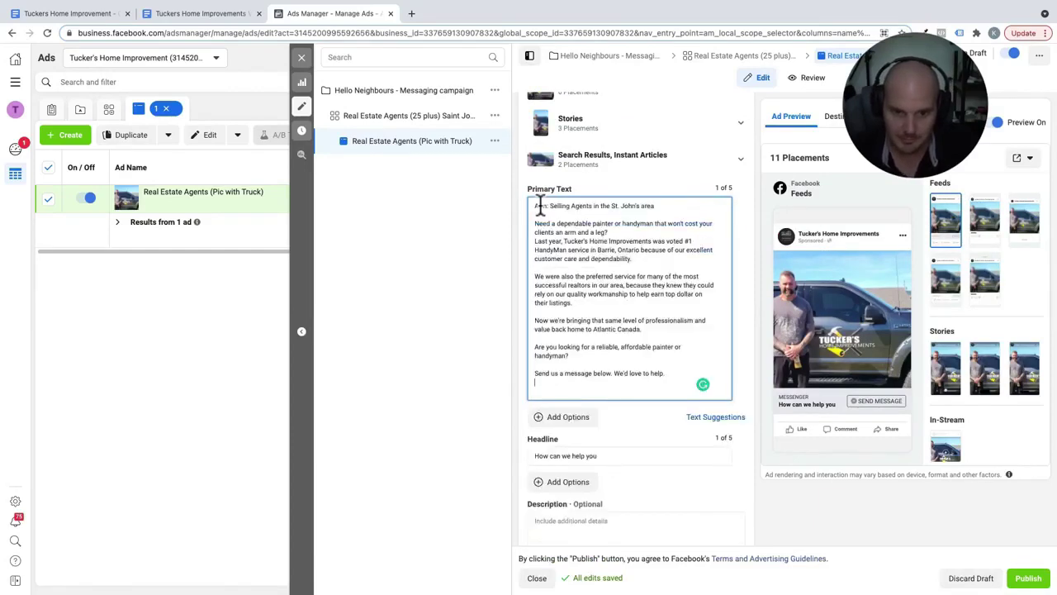
click(535, 206)
key(ctrl+z)
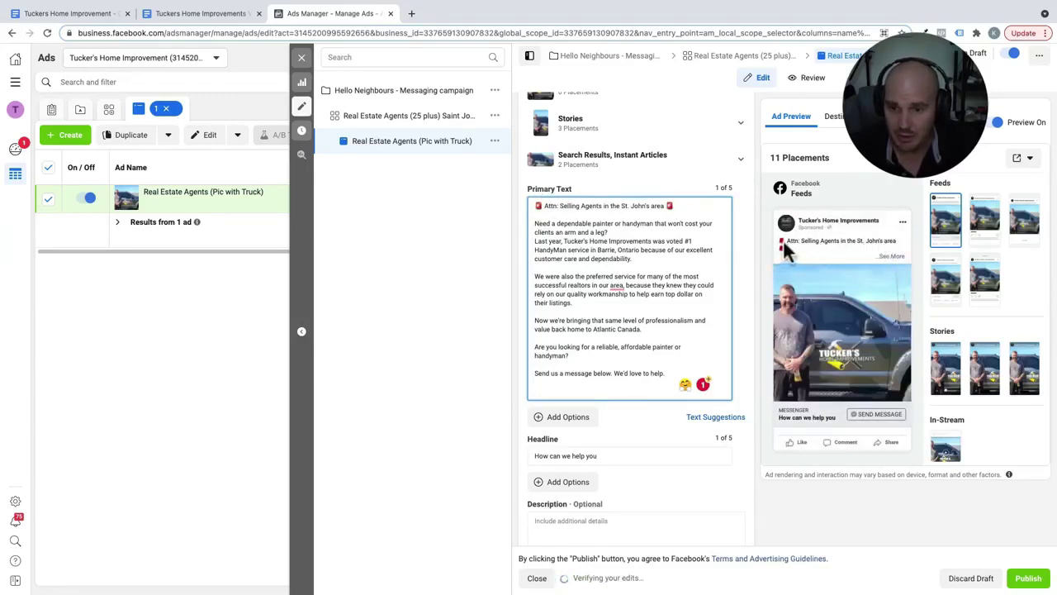
mouse_move(794, 254)
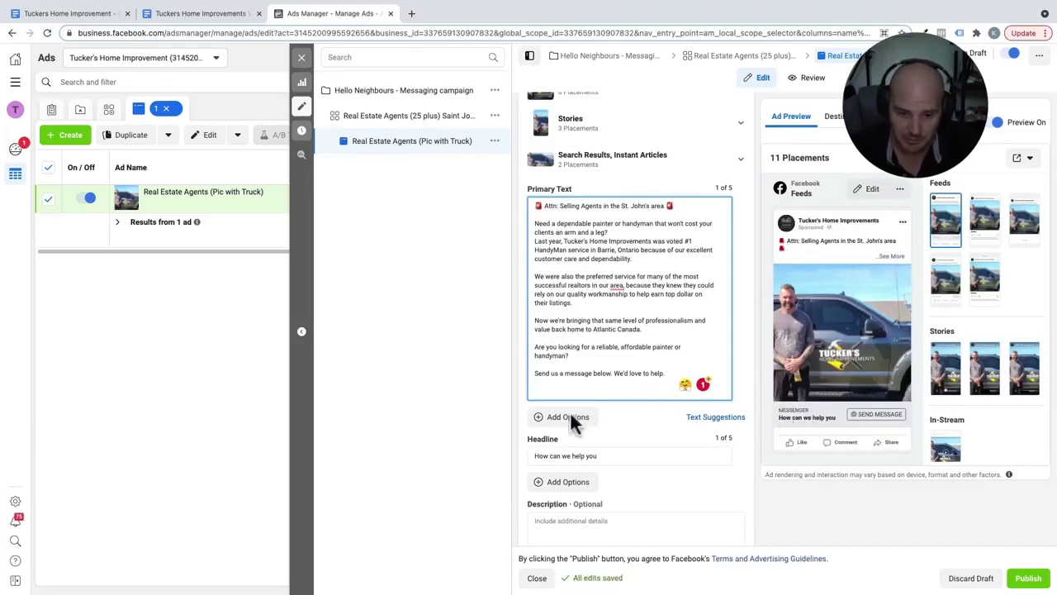
End the headline 'How can we help you' with '?' and start typing the straight-line description tagline
click(604, 455)
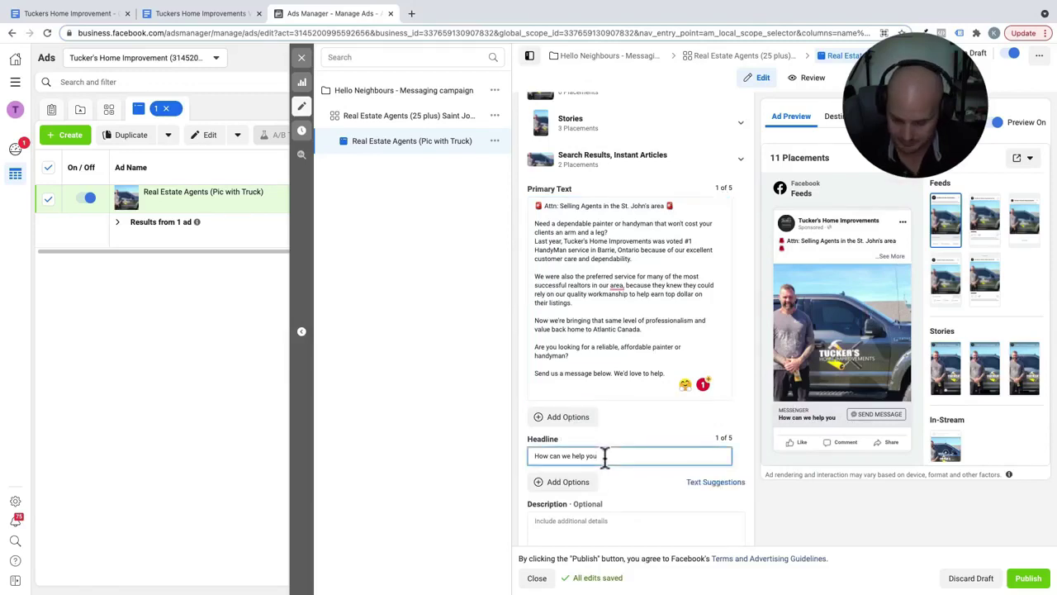
text(?)
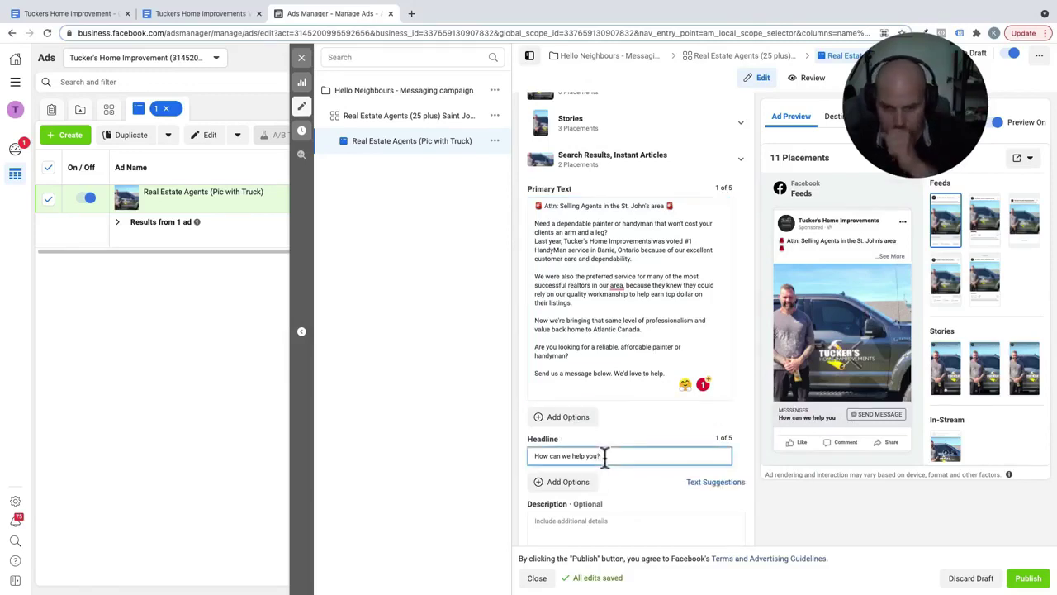
scroll(604, 455, down, 1)
click(549, 427)
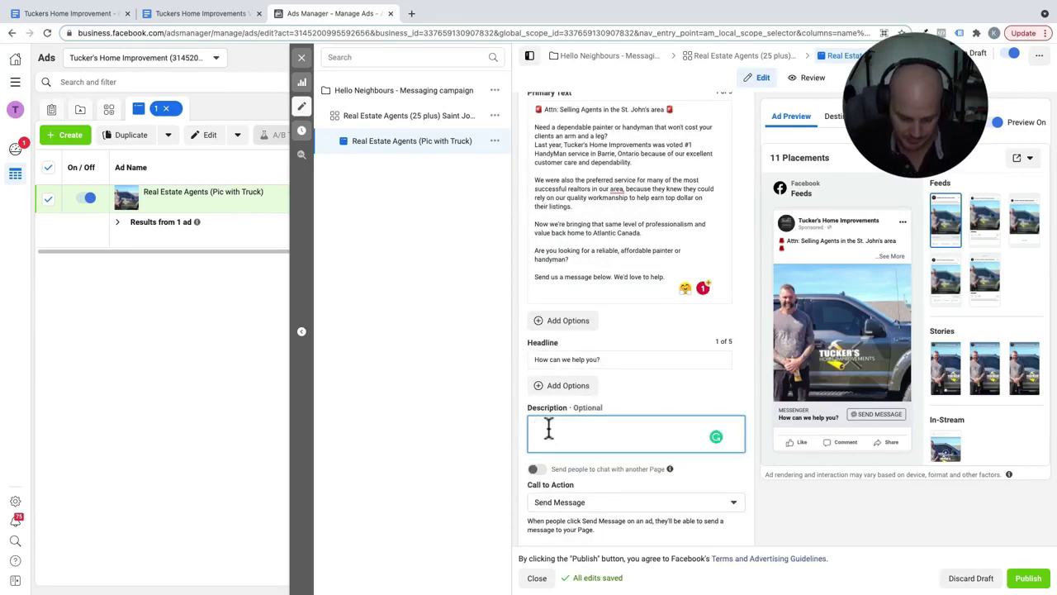
text(r)
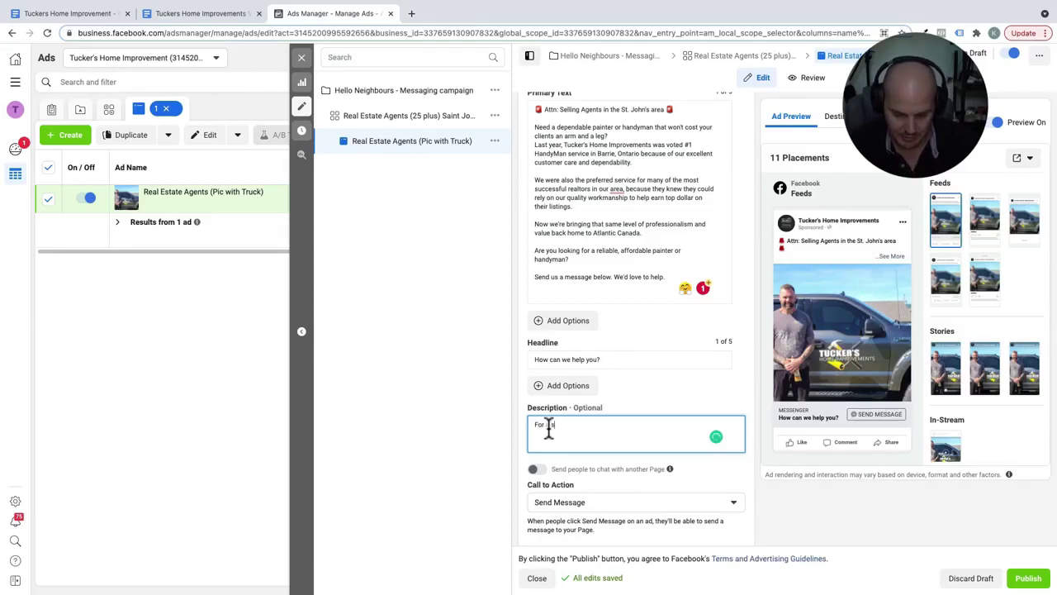
text( a straight l)
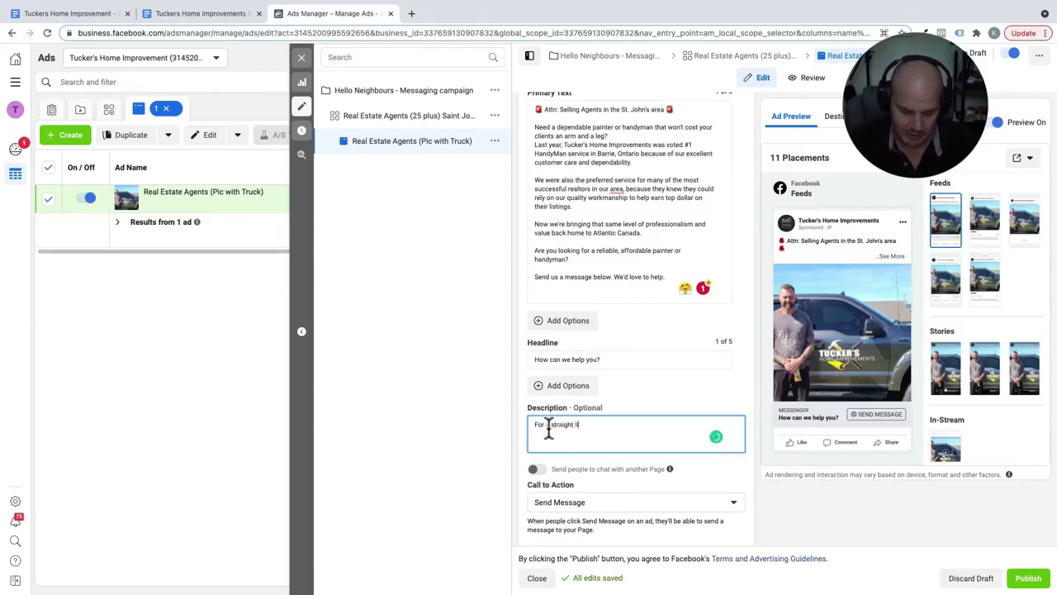
text(ine everyt)
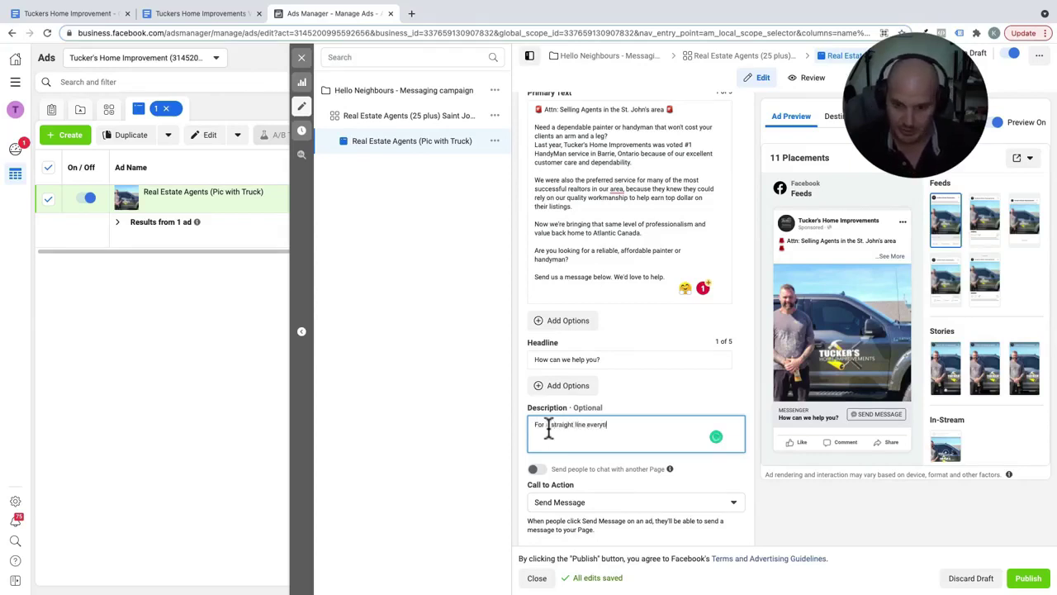
text(ime, call Tucker's Home Improvement!)
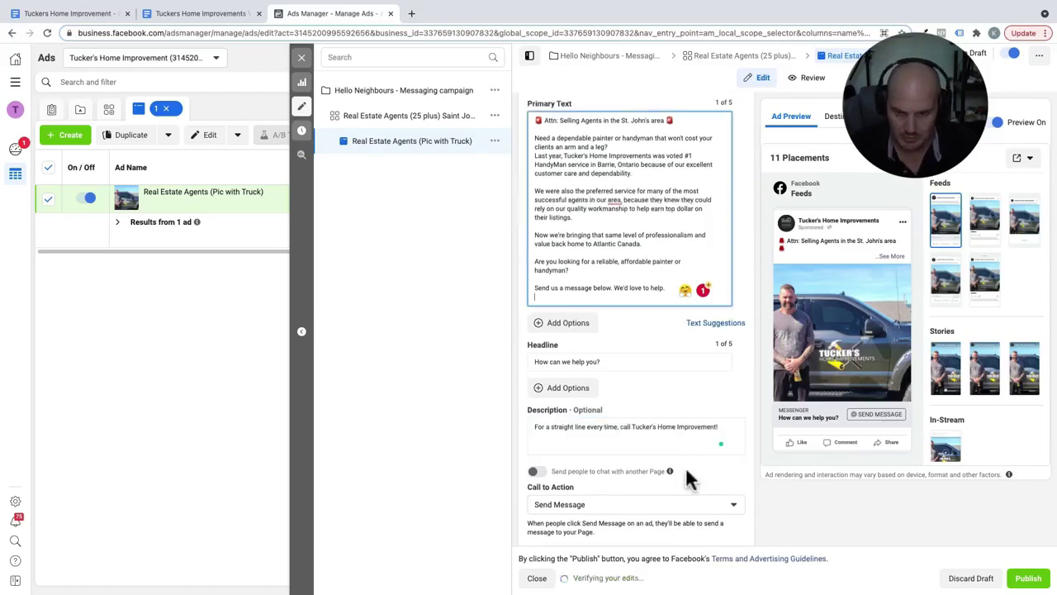
scroll(653, 347, down, 1)
scroll(652, 347, down, 3)
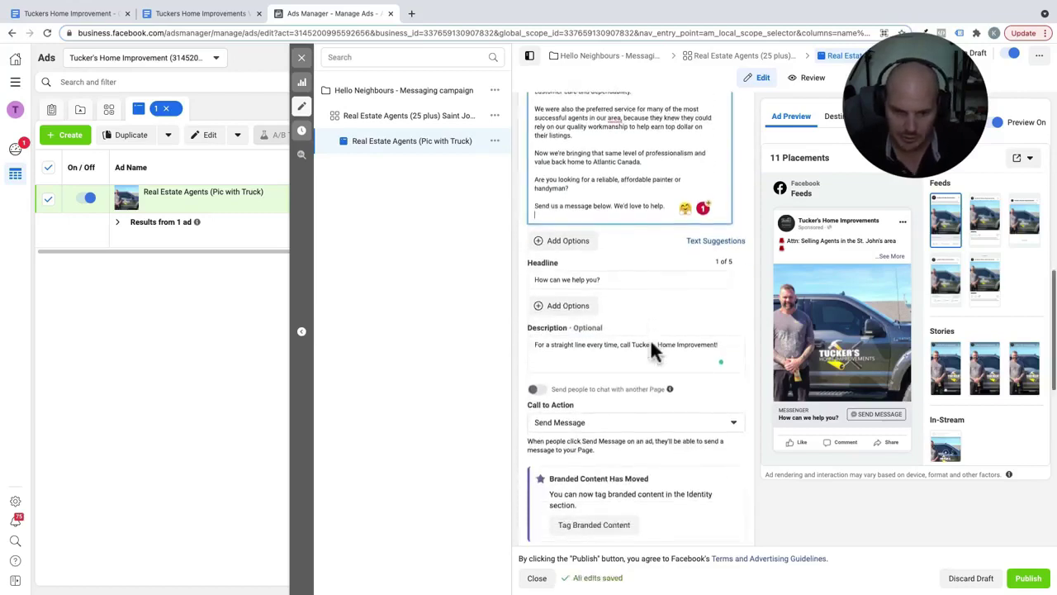
scroll(603, 405, down, 1)
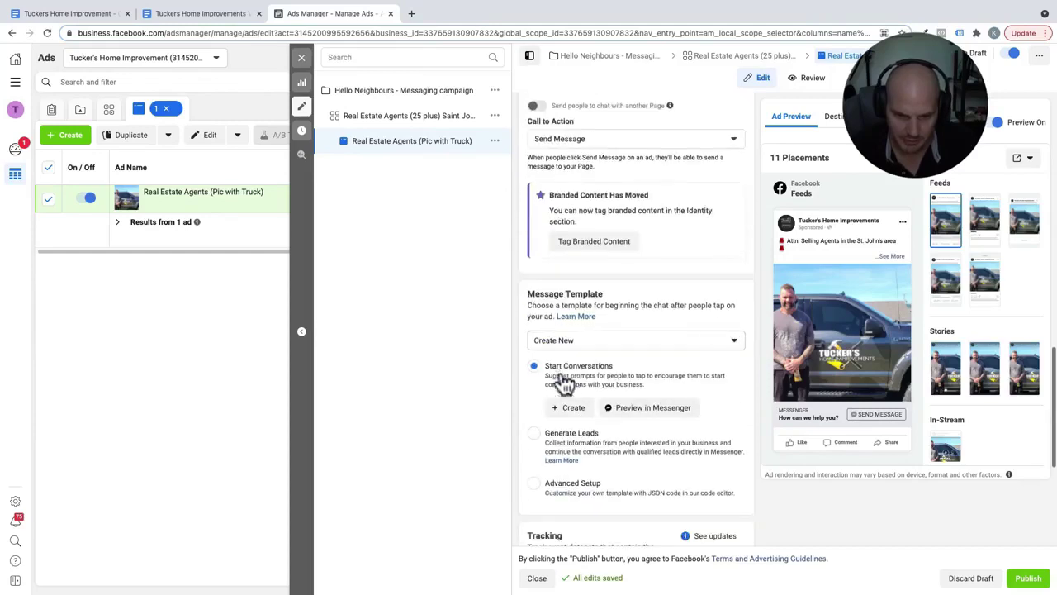
scroll(594, 364, down, 1)
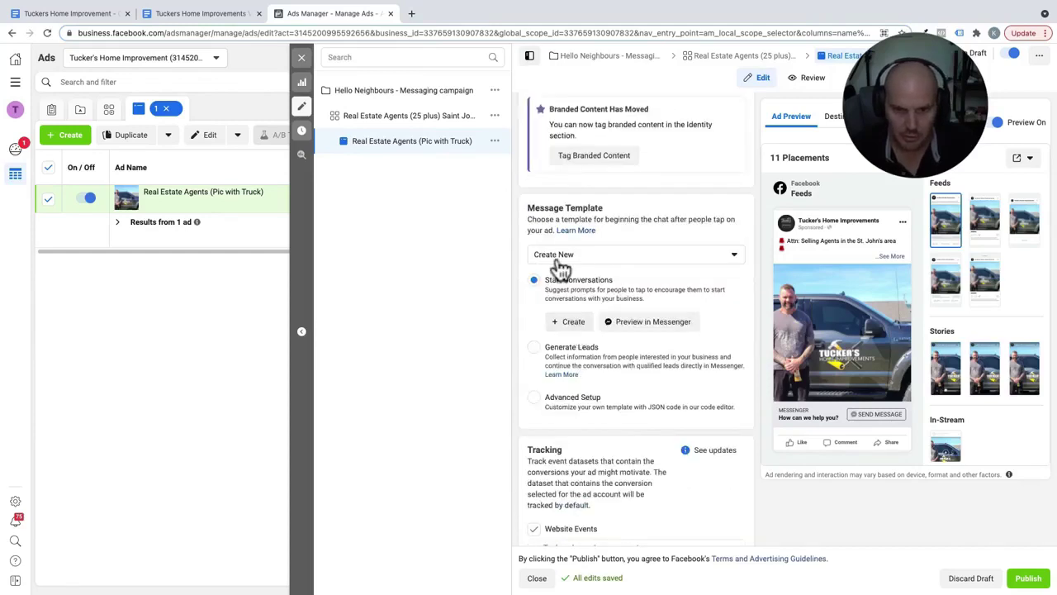
Create a new conversation-starter message template and review its FAQ questions
click(572, 323)
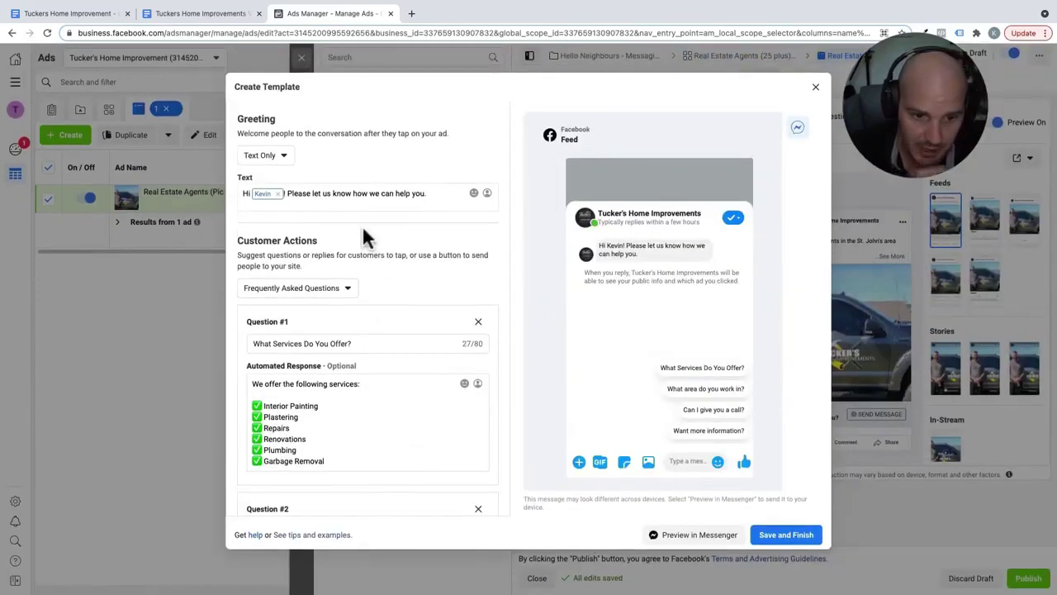
scroll(385, 338, down, 3)
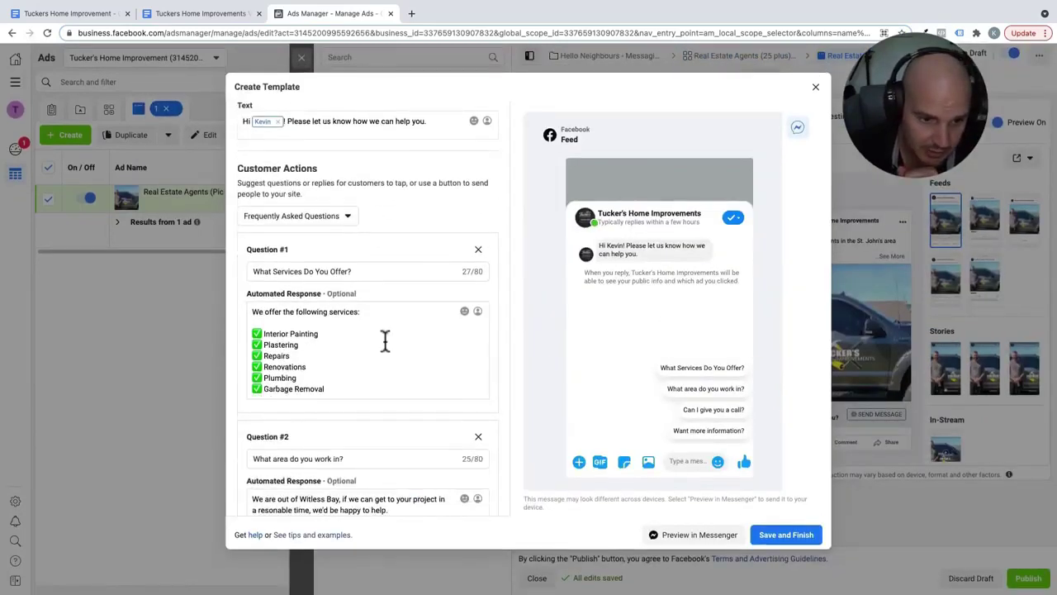
scroll(385, 338, down, 2)
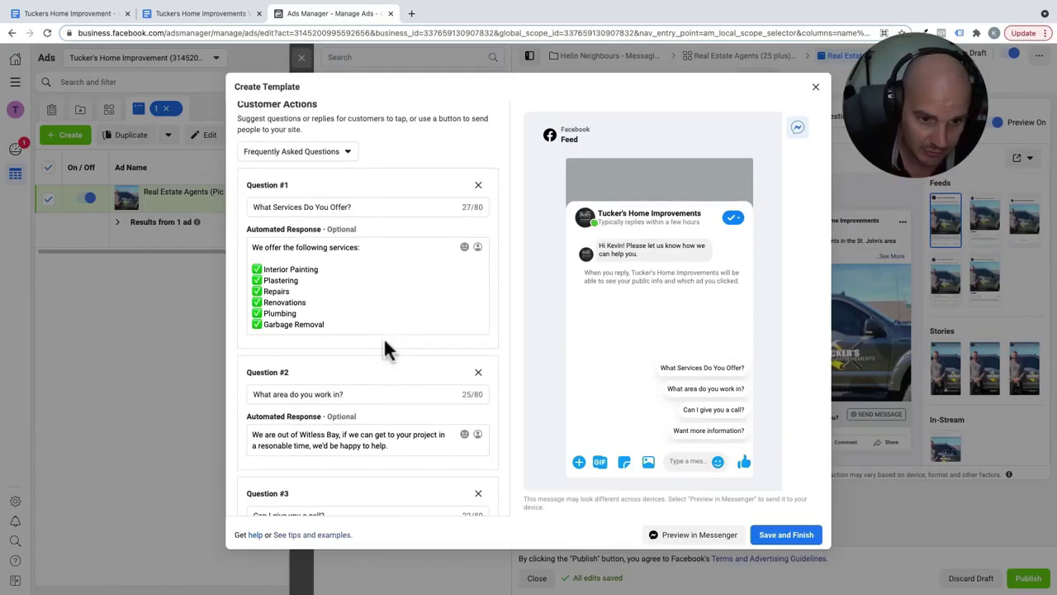
scroll(385, 339, down, 1)
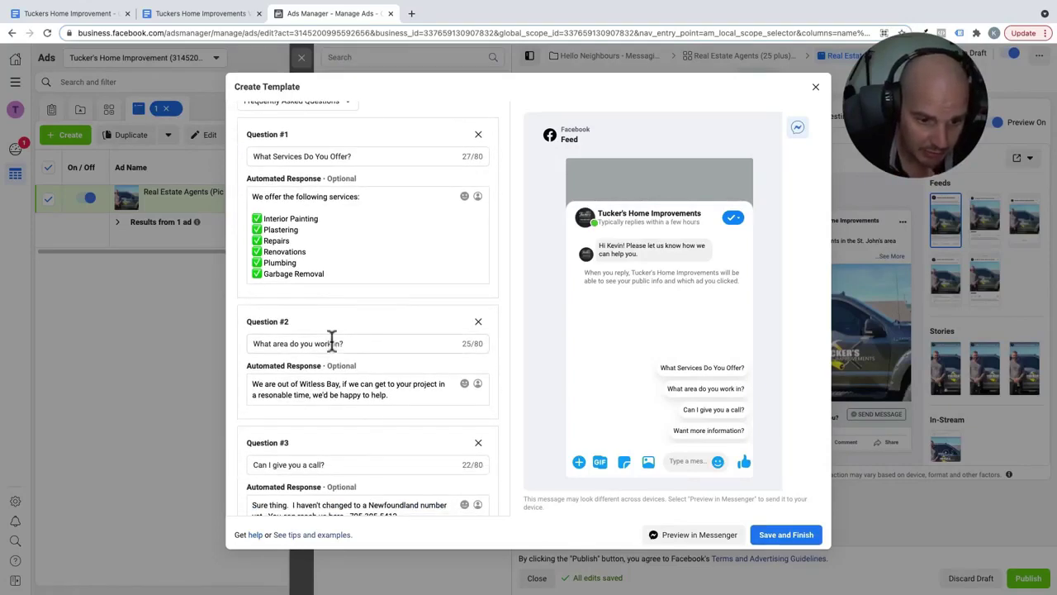
scroll(330, 340, down, 3)
scroll(392, 377, down, 3)
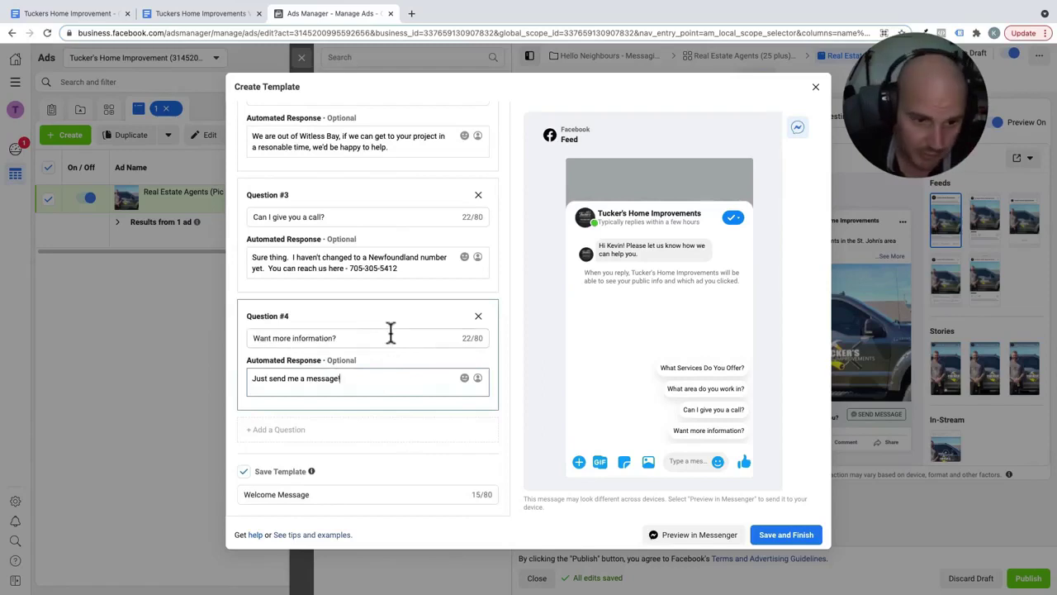
scroll(391, 330, up, 6)
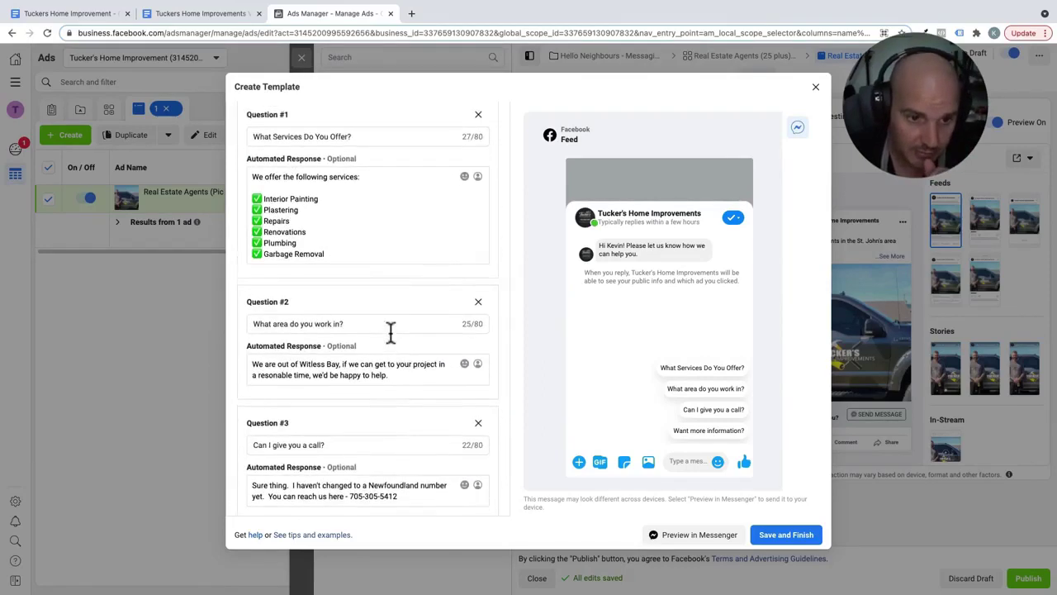
scroll(304, 153, up, 2)
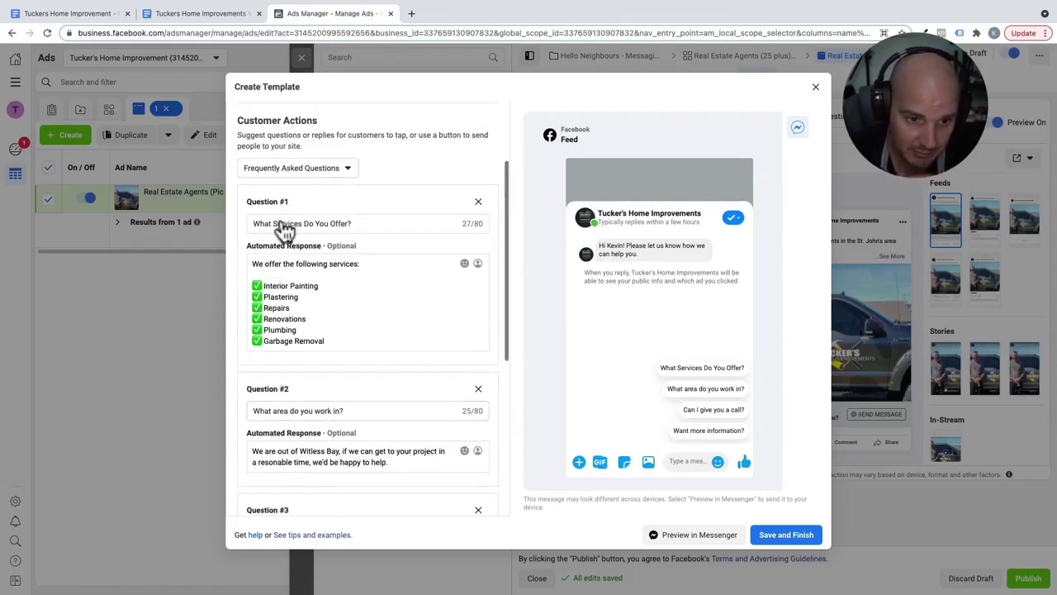
Lowercase Question #1 so it reads 'What services do you offer?'
click(279, 224)
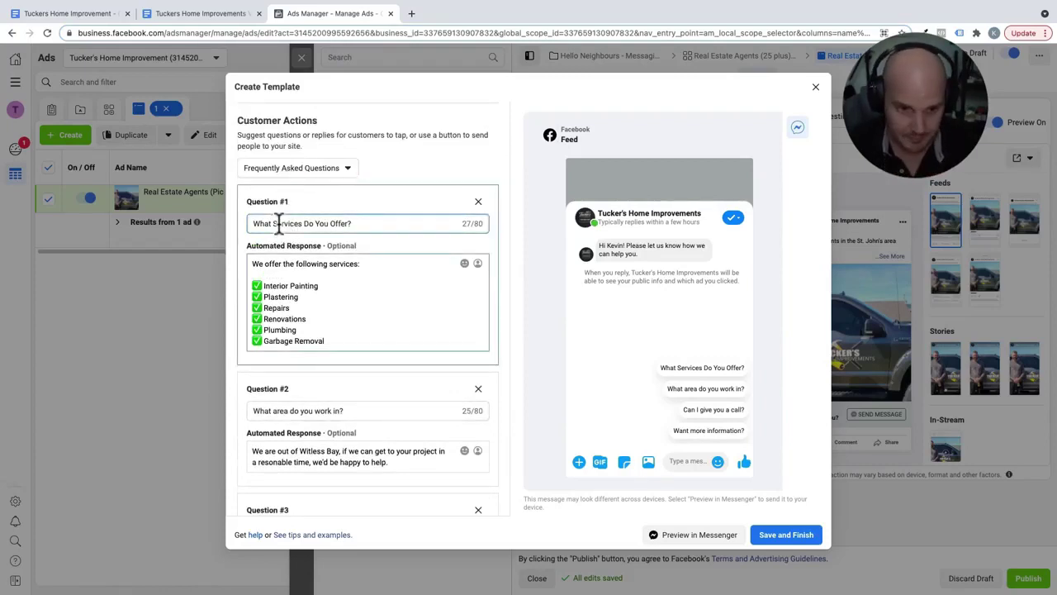
key(BackSpace)
text(s)
click(311, 223)
key(BackSpace)
text(d)
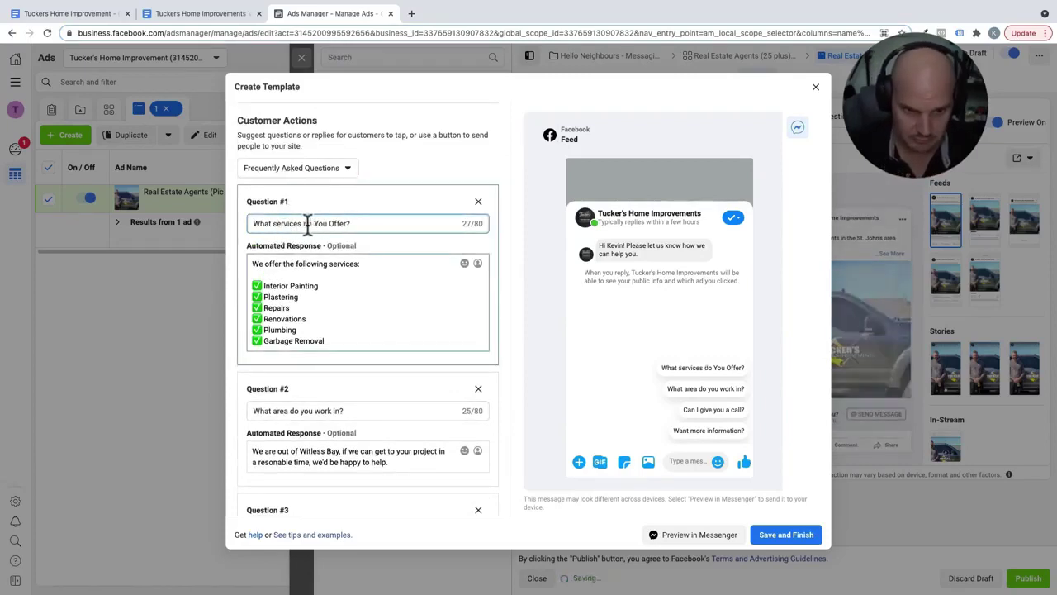
click(319, 224)
key(BackSpace)
text(y)
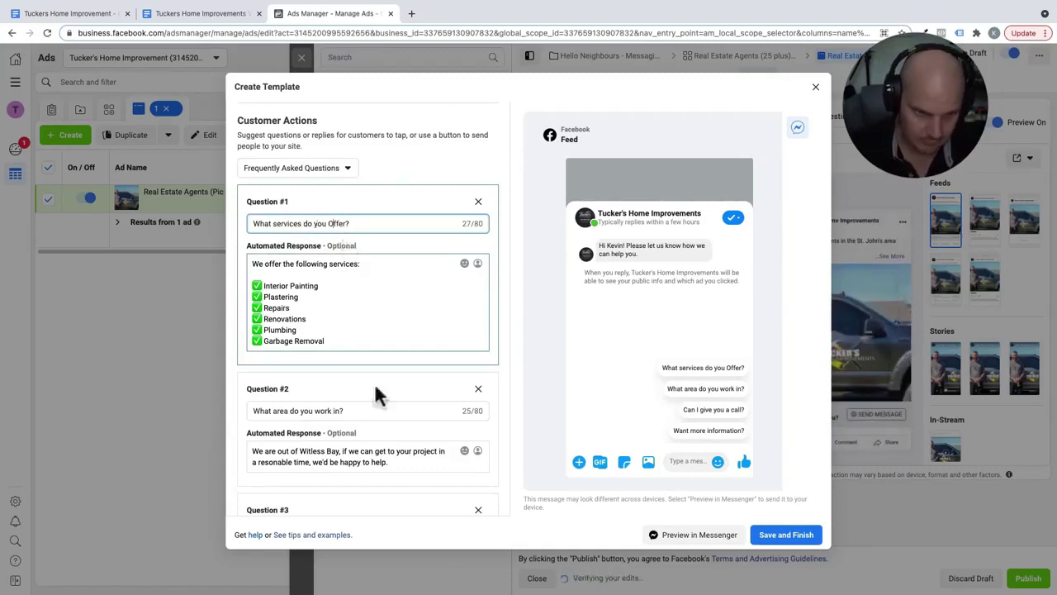
key(BackSpace)
text(o)
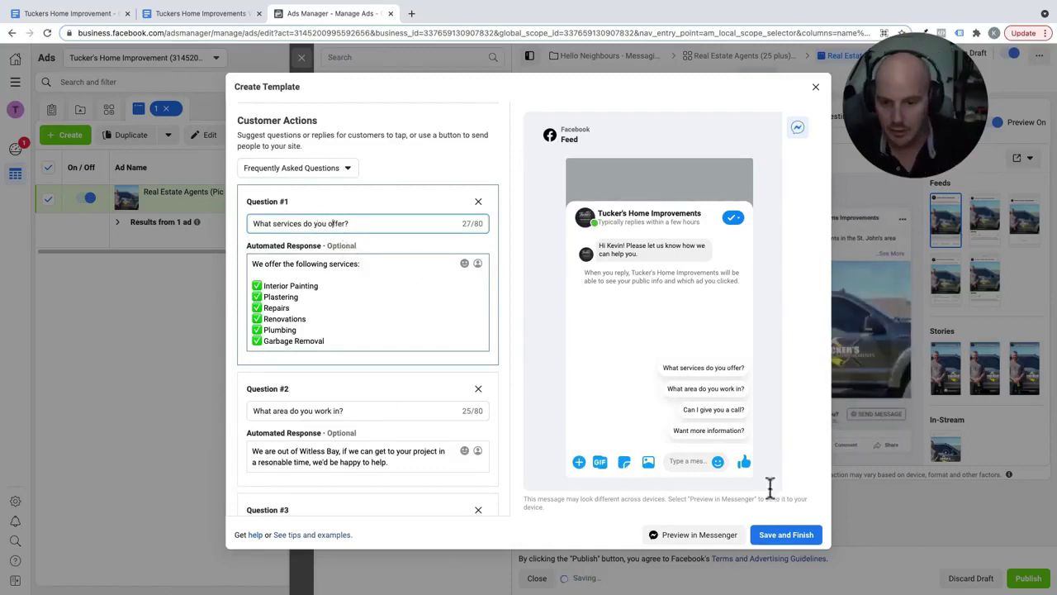
Save and finish the Welcome Message template for the truck ad
click(786, 535)
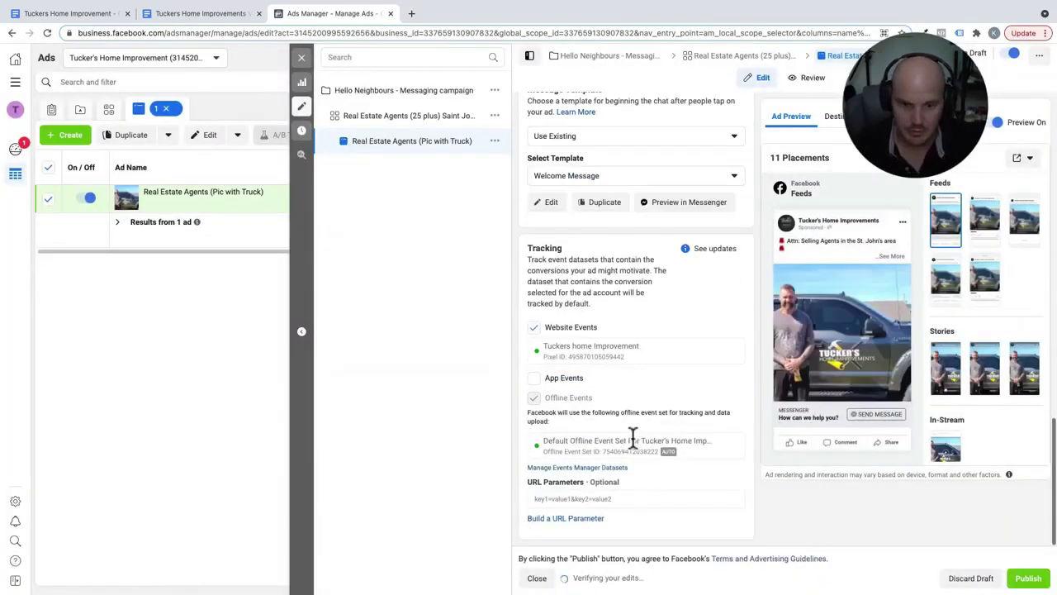
scroll(632, 436, up, 3)
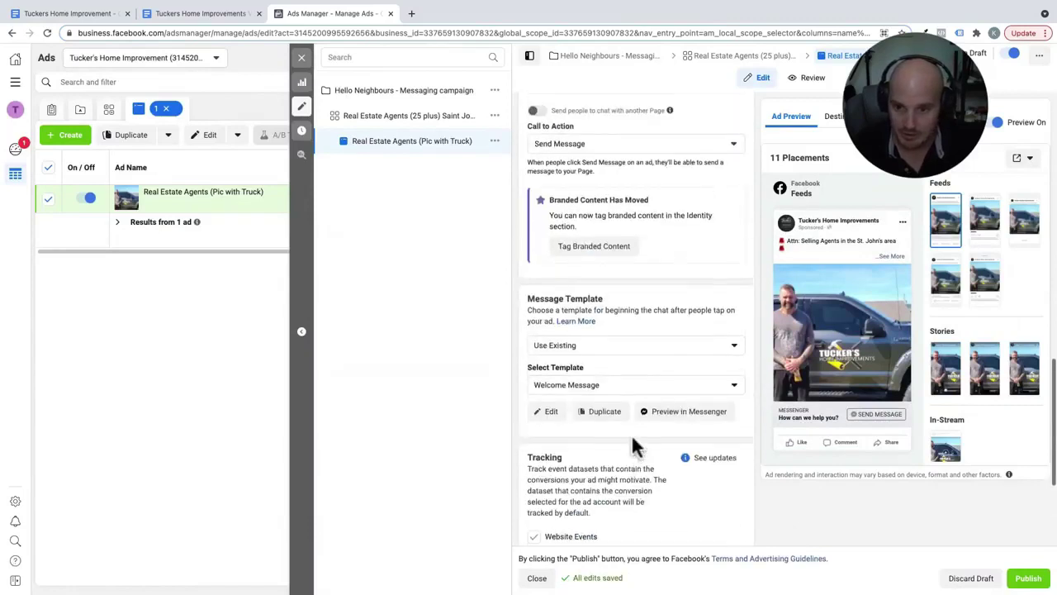
scroll(640, 266, up, 2)
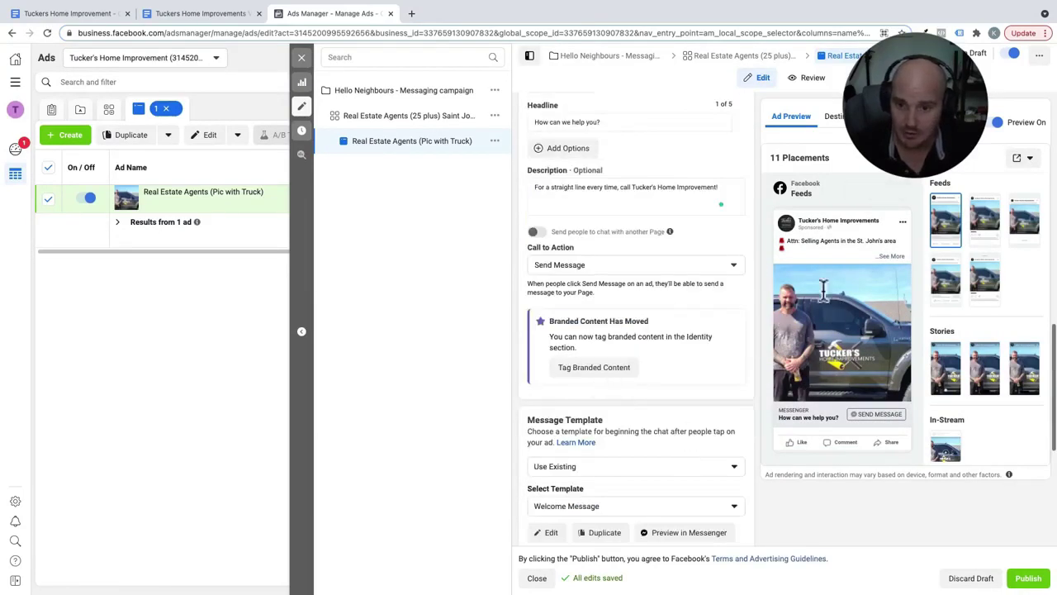
mouse_move(825, 243)
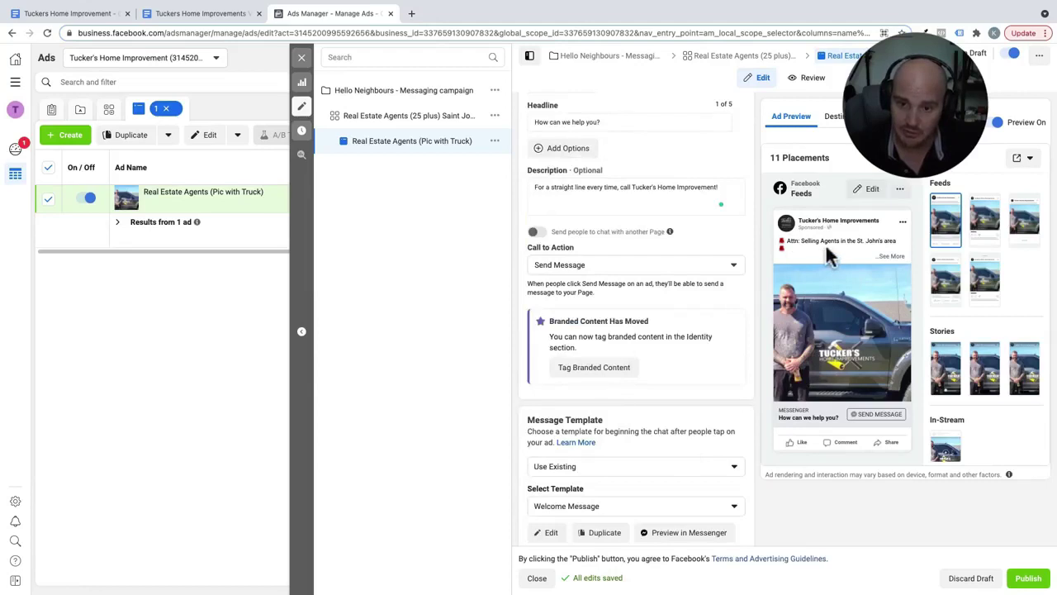
Open and dismiss the ad preview's share options, then select the real estate agents ad set
click(1025, 162)
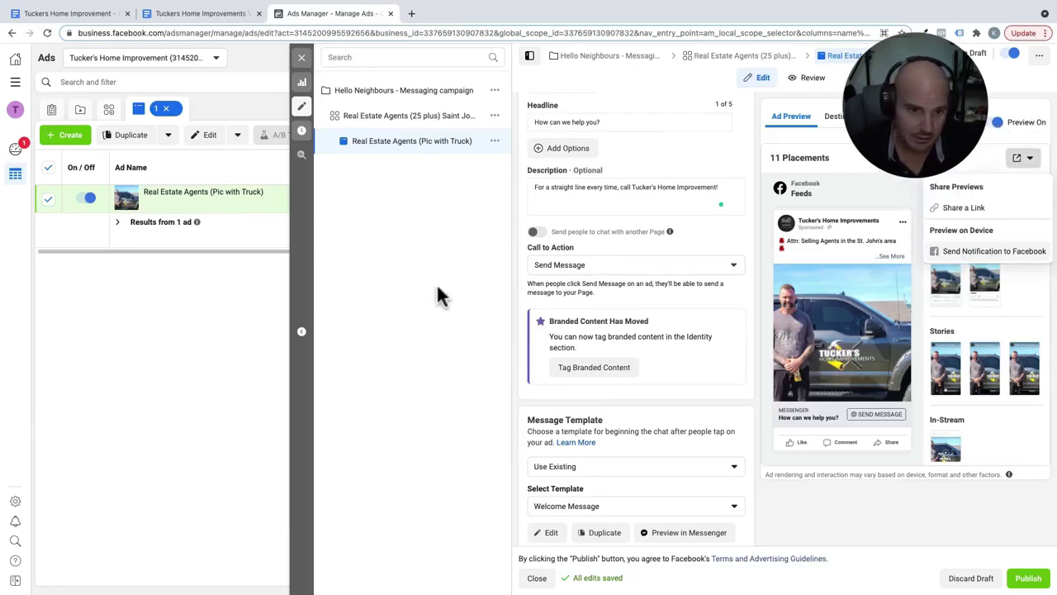
click(415, 206)
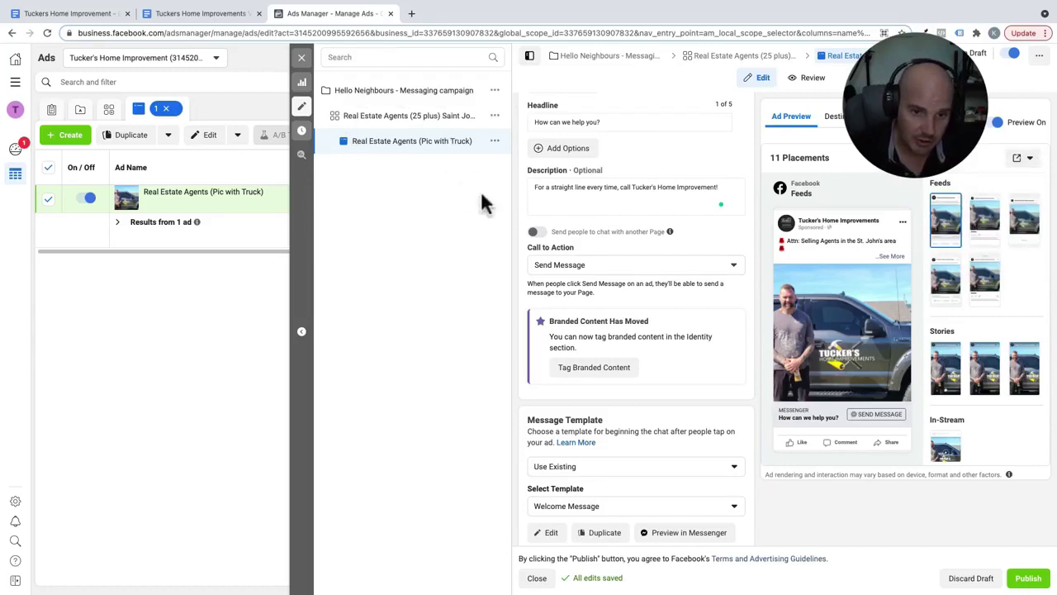
click(495, 117)
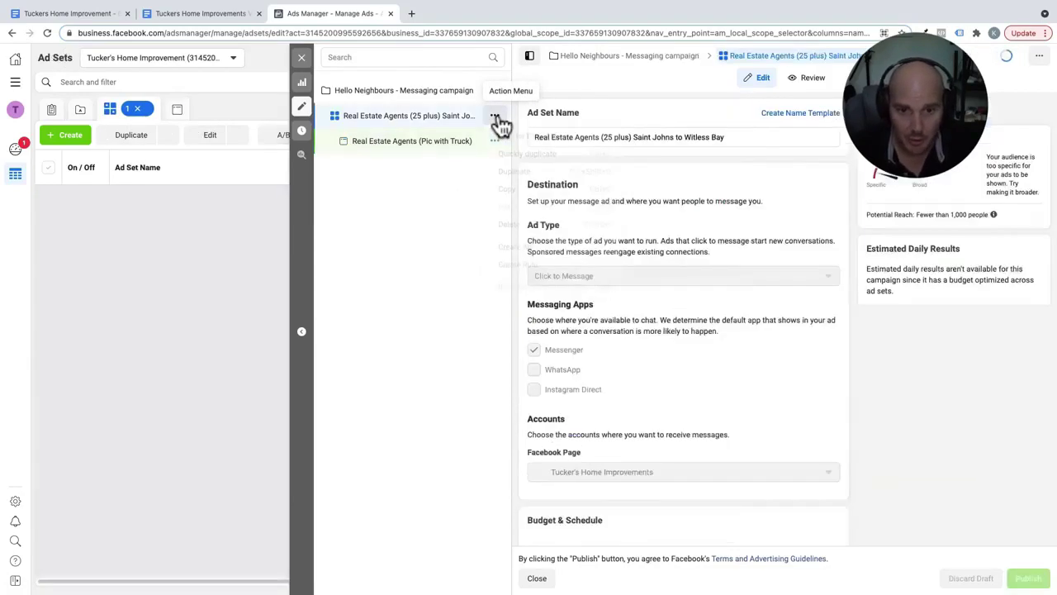
Duplicate the Real Estate Agents ad set and rename the copy 'Home Owners - Witless Bay + 20 mi'
click(495, 117)
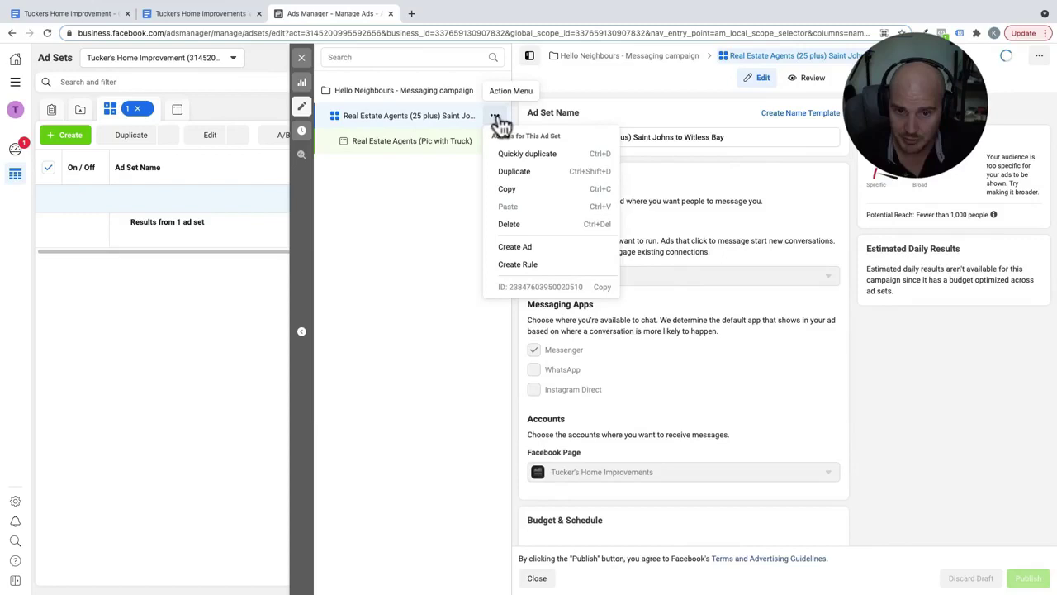
click(511, 173)
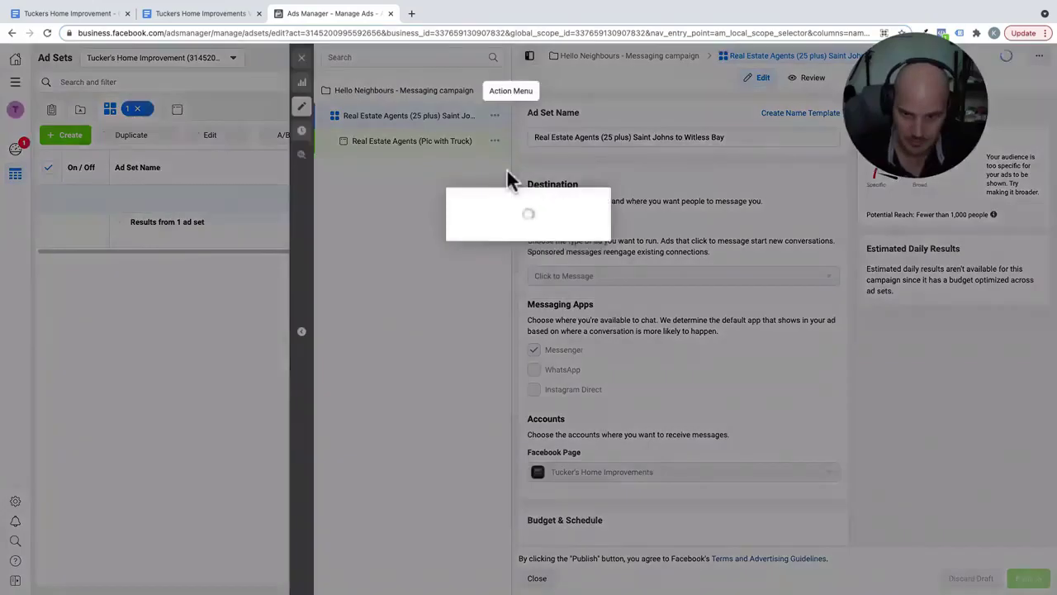
drag(683, 137, 534, 139)
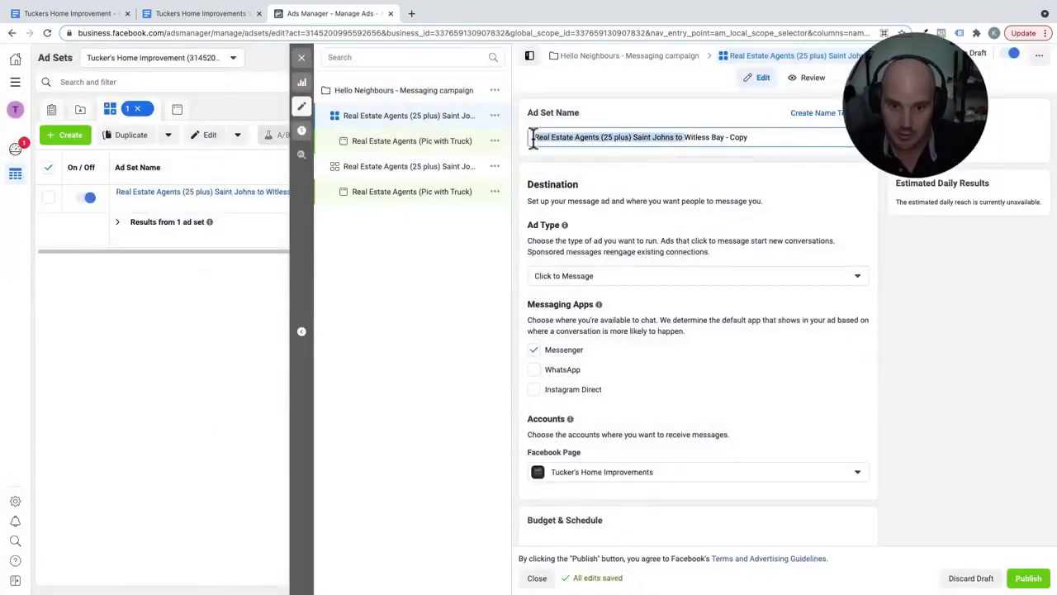
text(Home Owners)
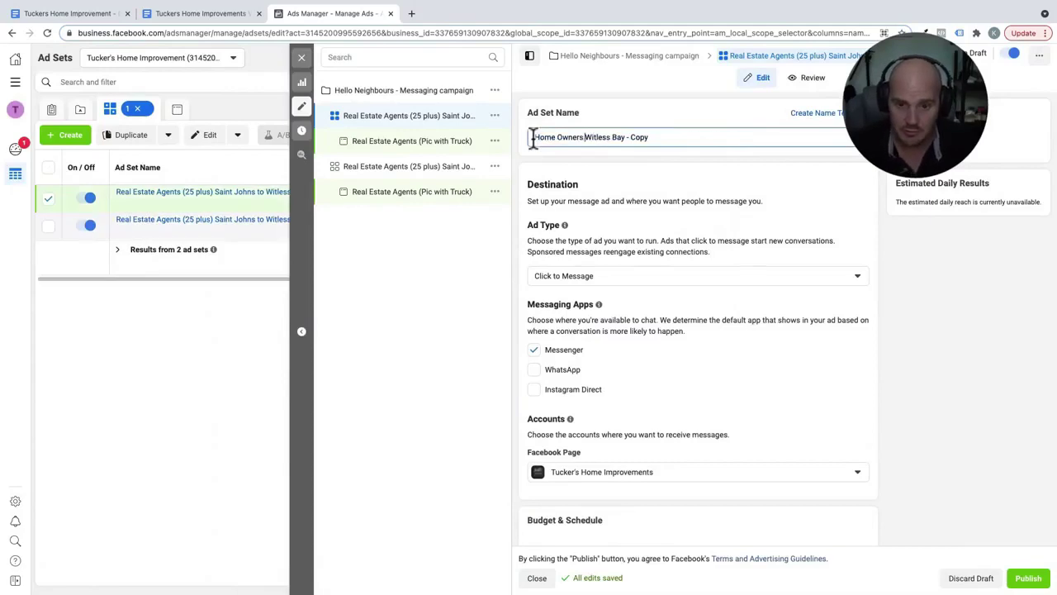
text( -)
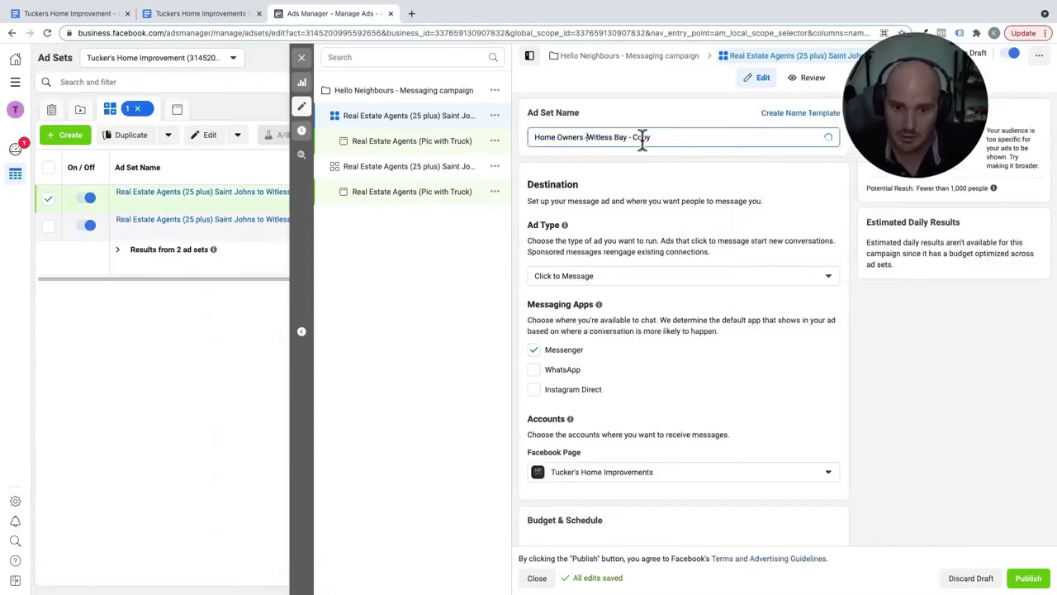
click(671, 137)
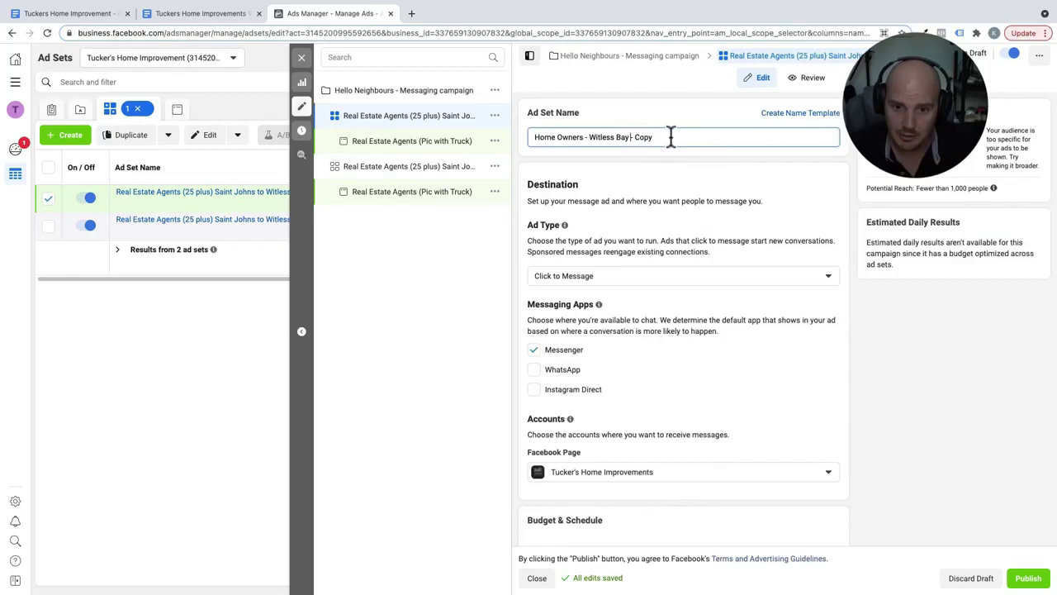
key(shift+Left)
key(shift+Left)
key(shift+Left)
key(shift+Left)
key(shift+Left)
key(shift+Left)
key(shift+Left)
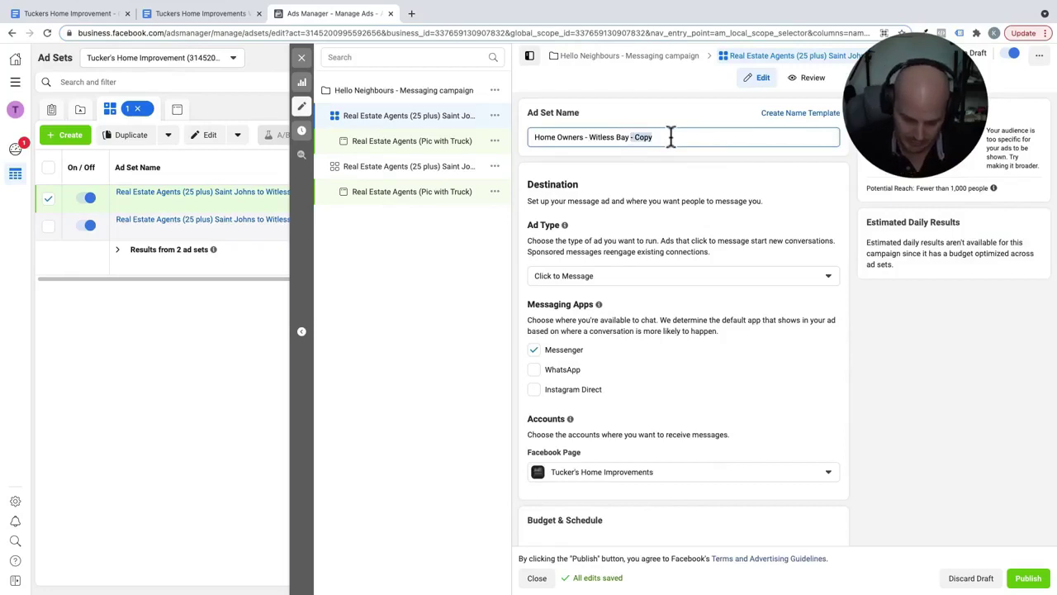
text(+ km)
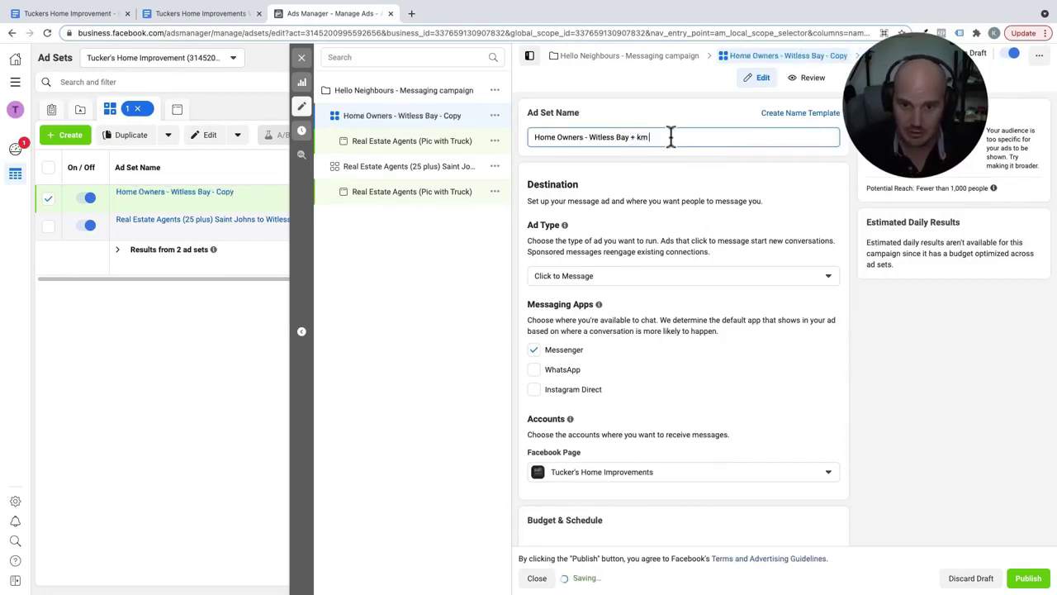
key(BackSpace)
key(BackSpace)
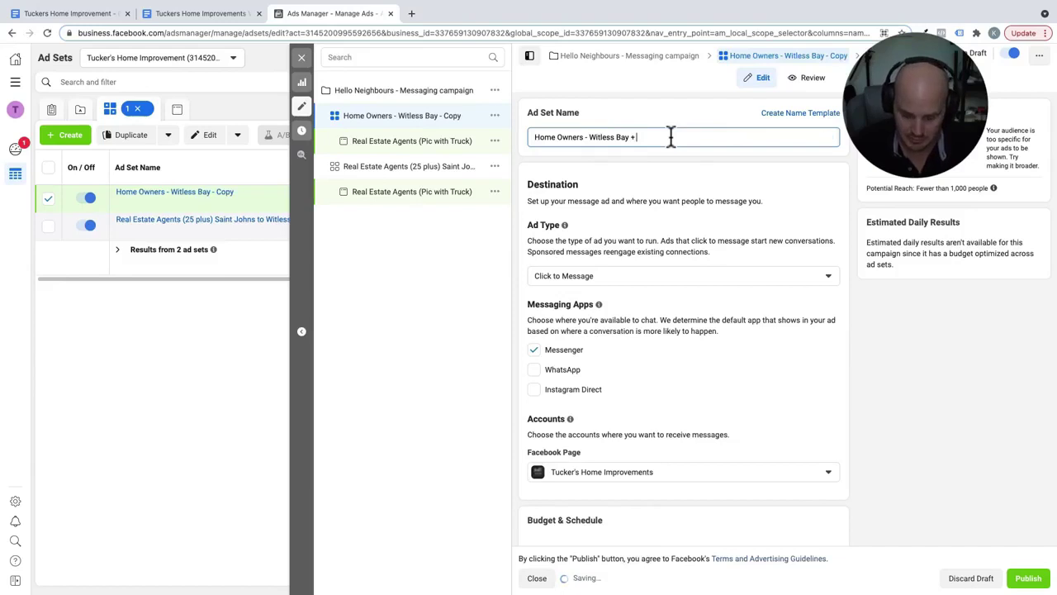
text(mi)
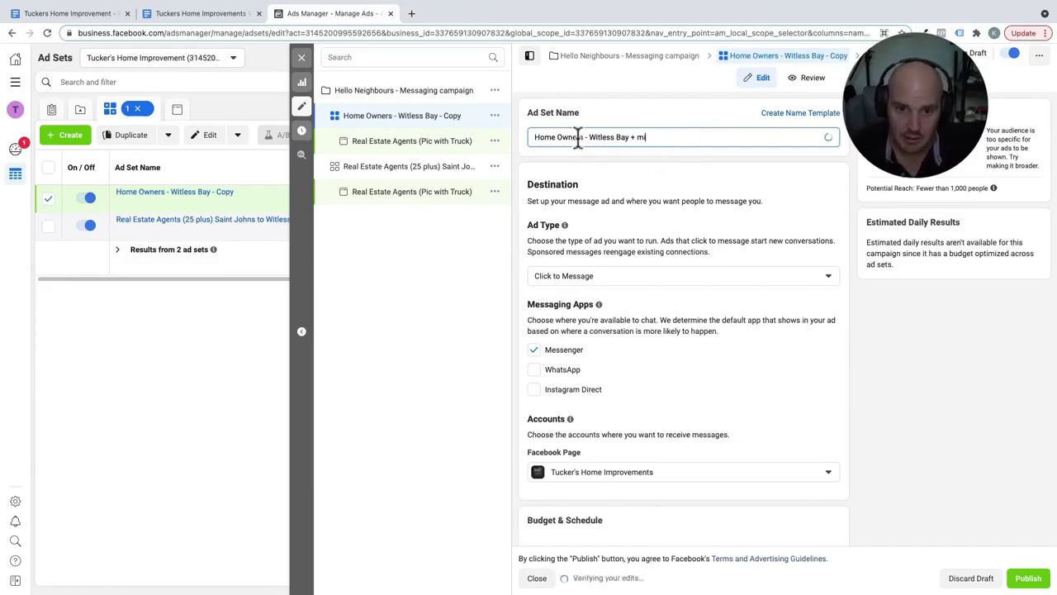
click(638, 138)
text(20 mi)
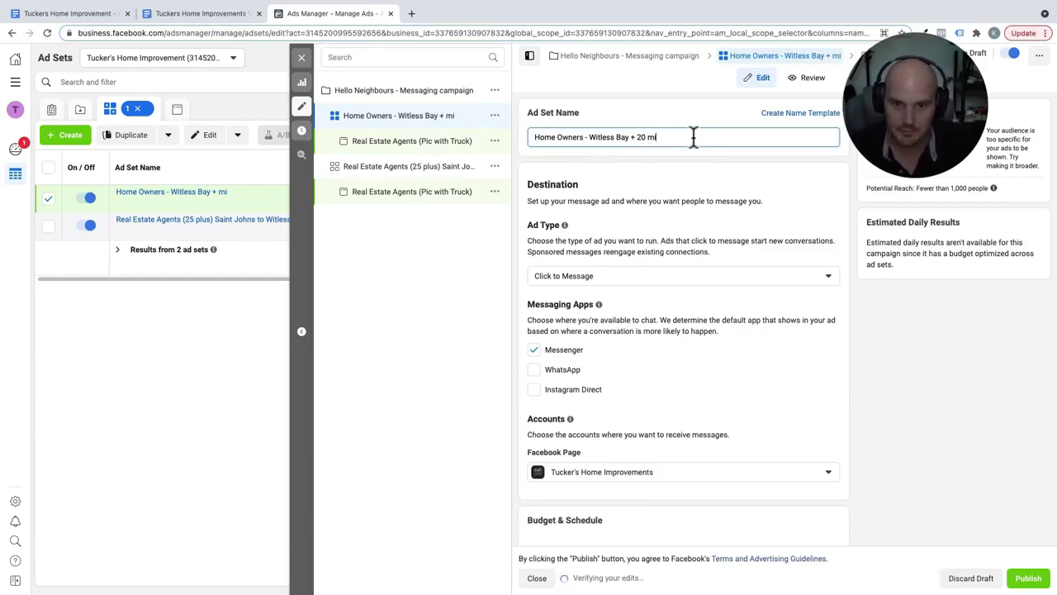
text( (M-F))
Remove Petty Harbour and St. John's from the audience locations, leaving only Witless Bay +21 mi
scroll(601, 238, down, 1)
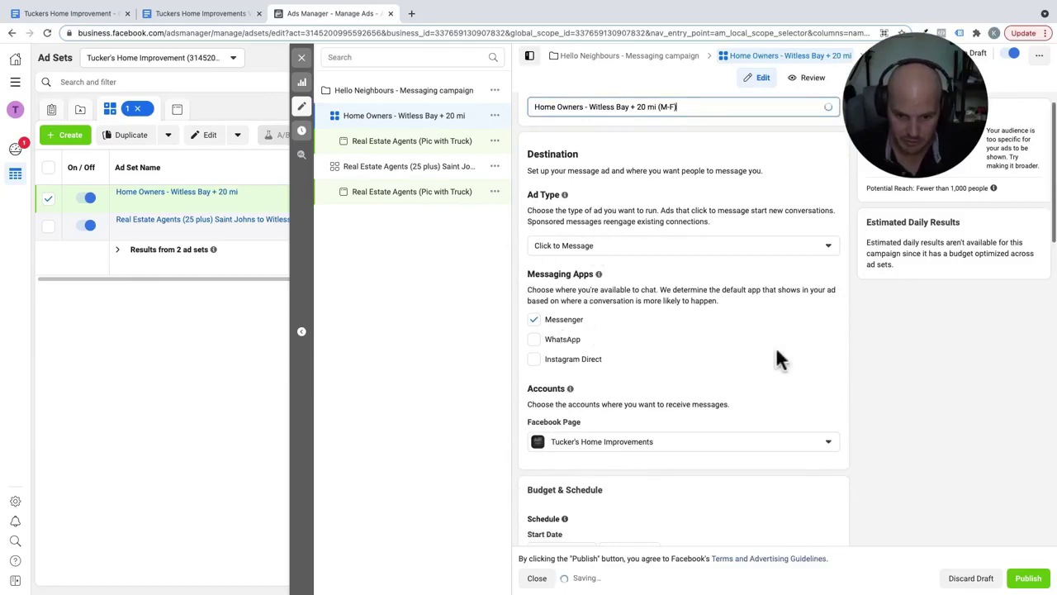
scroll(743, 285, down, 2)
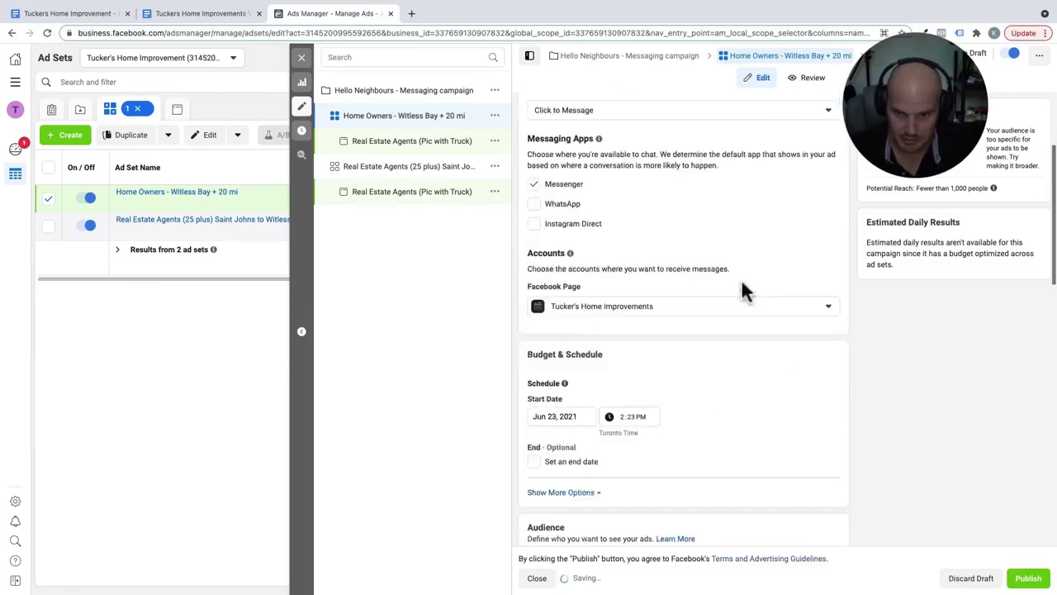
scroll(744, 289, down, 4)
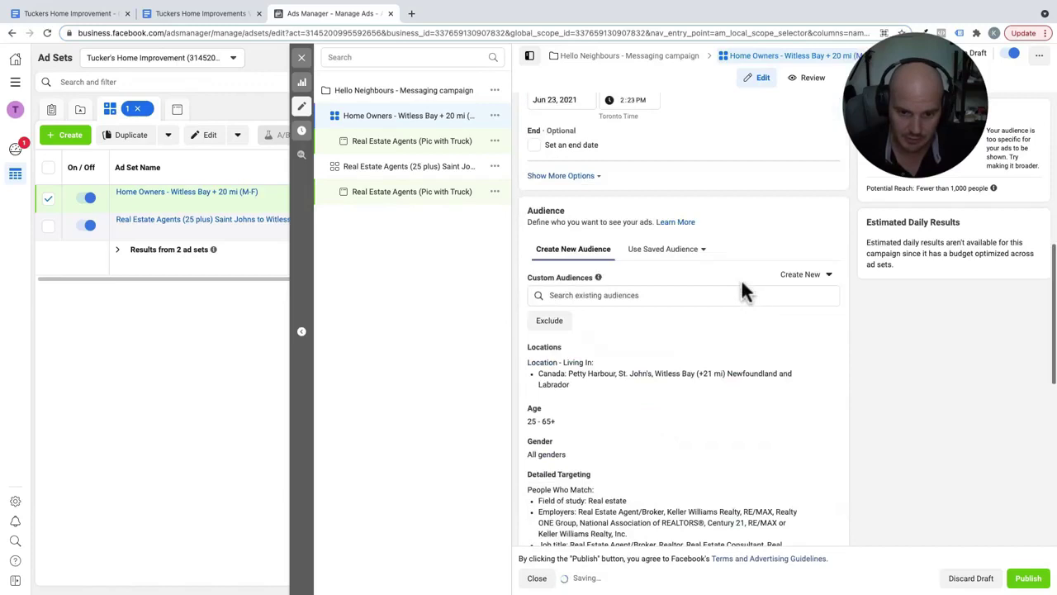
scroll(583, 354, down, 3)
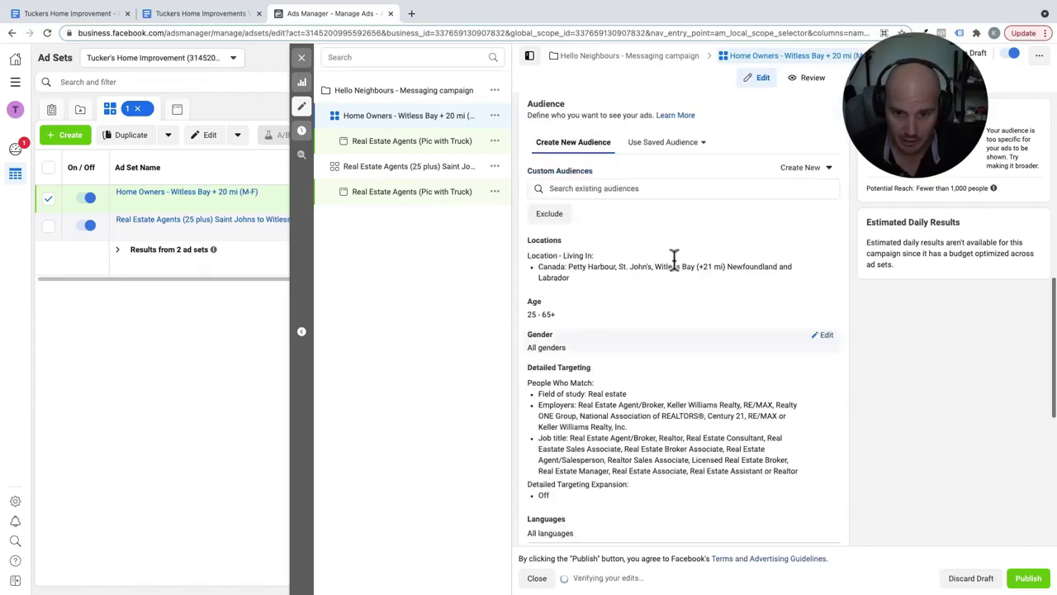
click(819, 247)
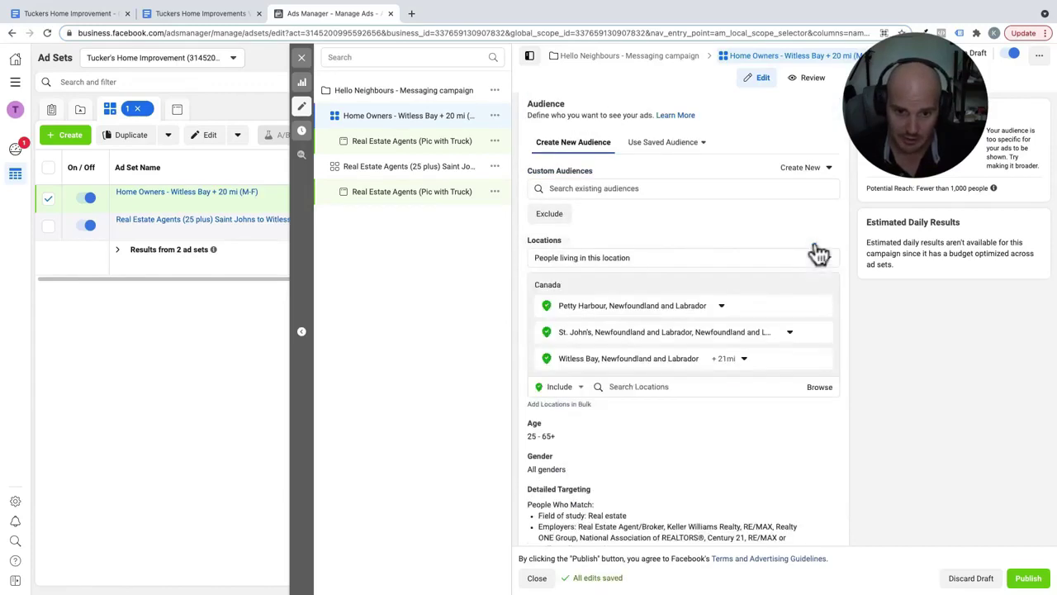
mouse_move(802, 312)
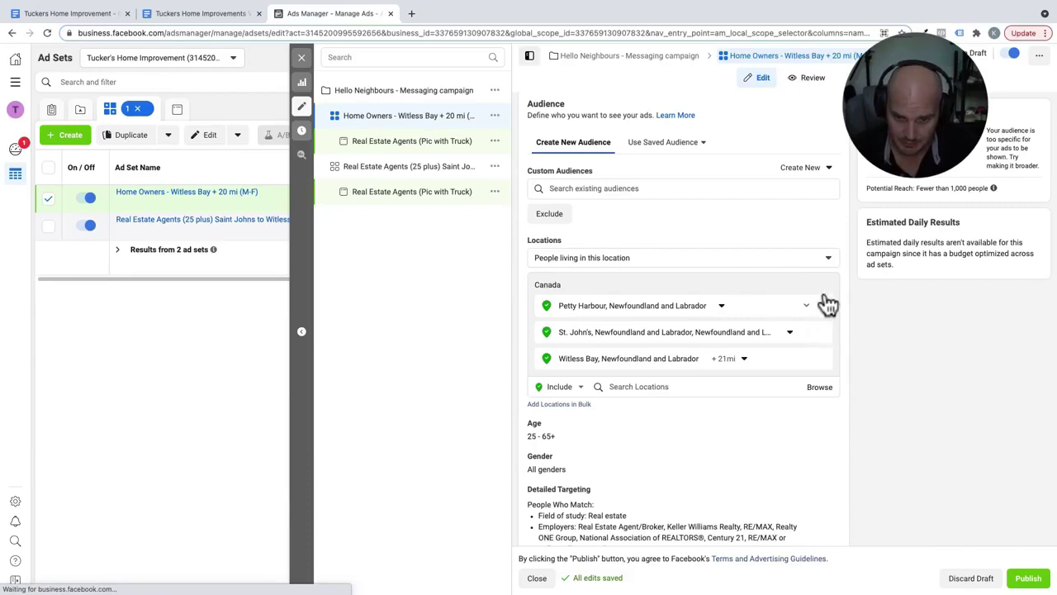
click(822, 306)
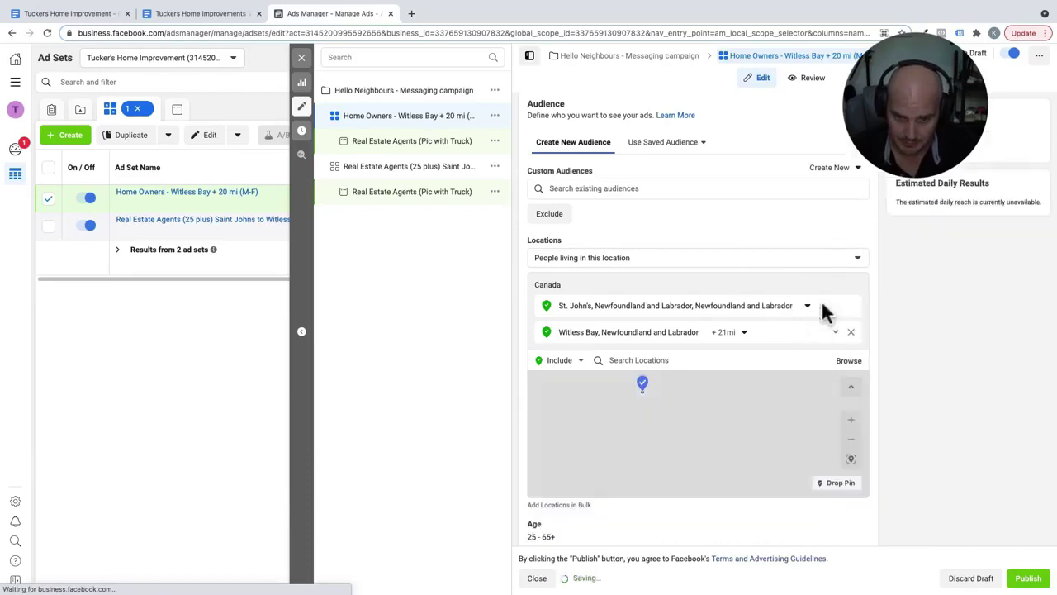
click(874, 315)
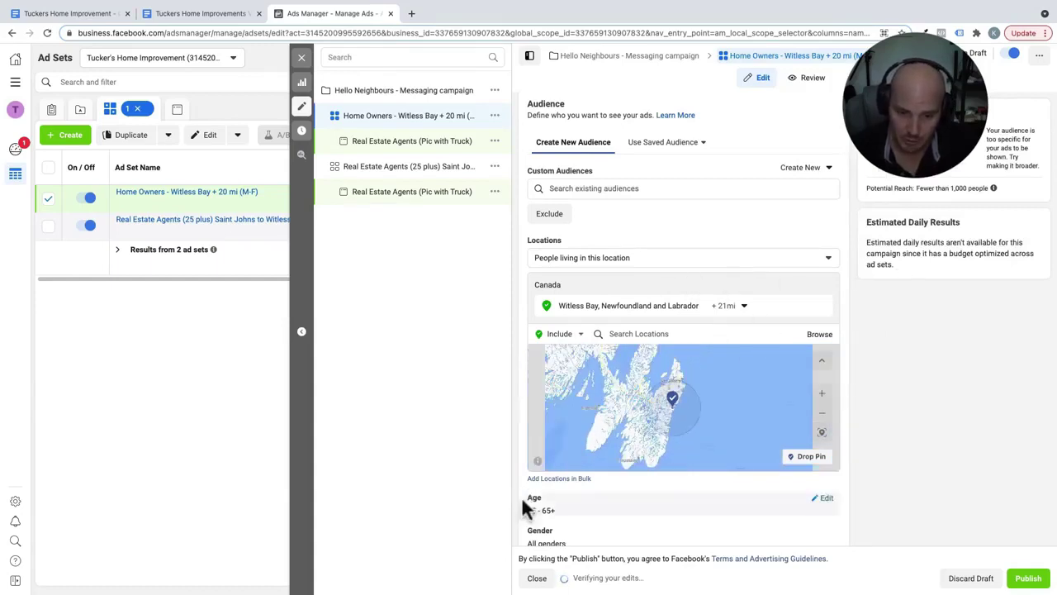
Remove Real estate and Century 21 from the Home Owners ad set's detailed targeting
scroll(689, 499, down, 1)
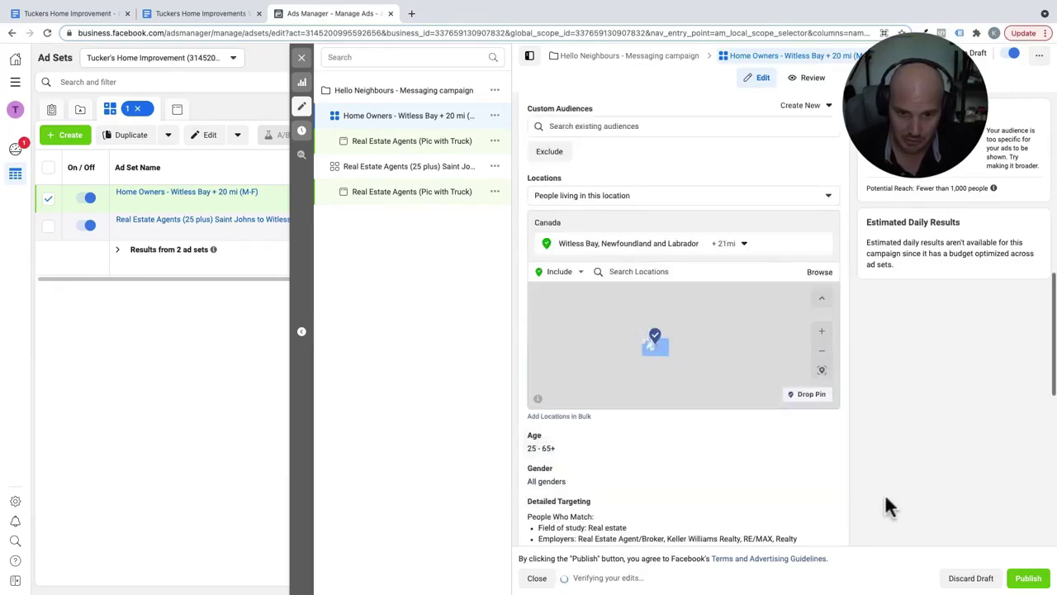
scroll(885, 493, up, 1)
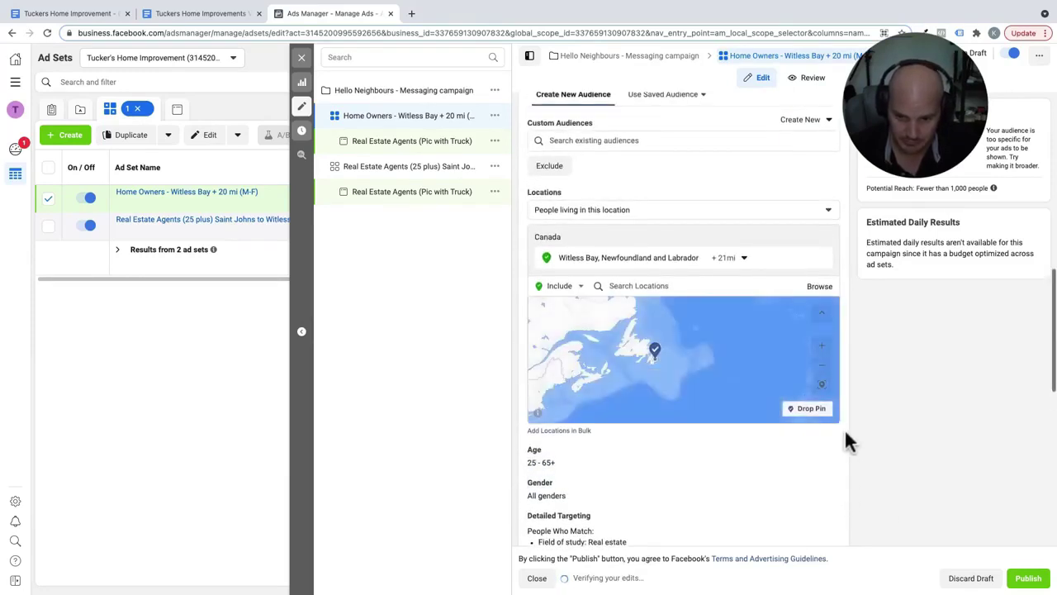
scroll(844, 427, down, 3)
drag(844, 429, 533, 339)
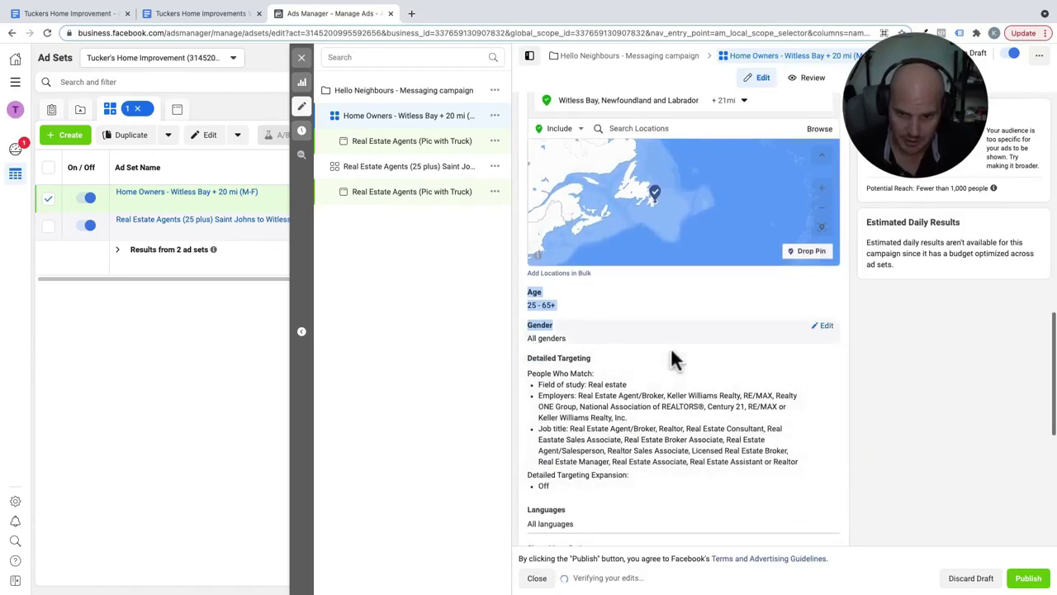
click(824, 363)
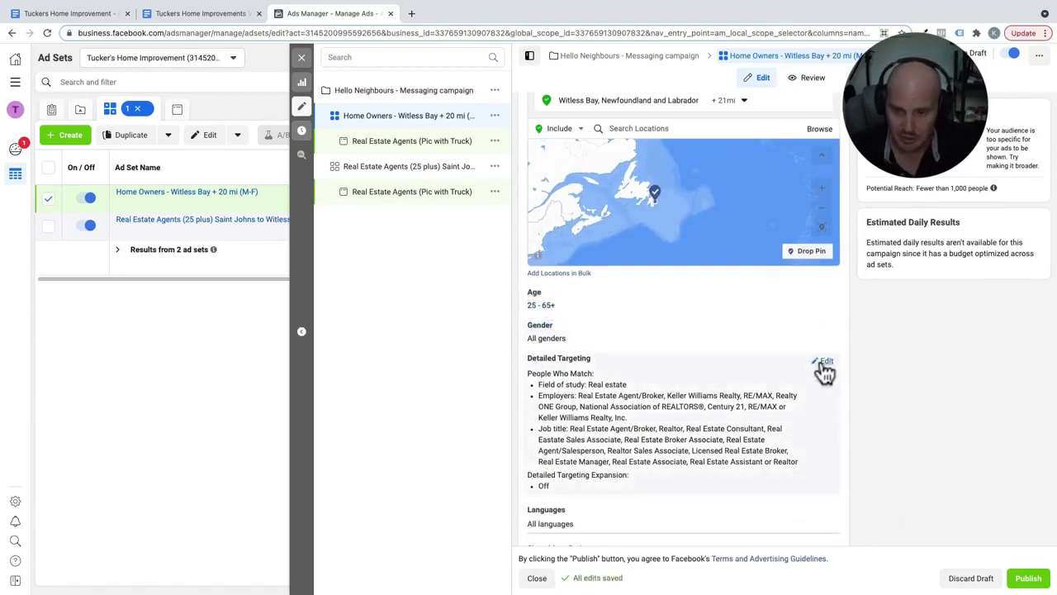
click(824, 363)
mouse_move(750, 411)
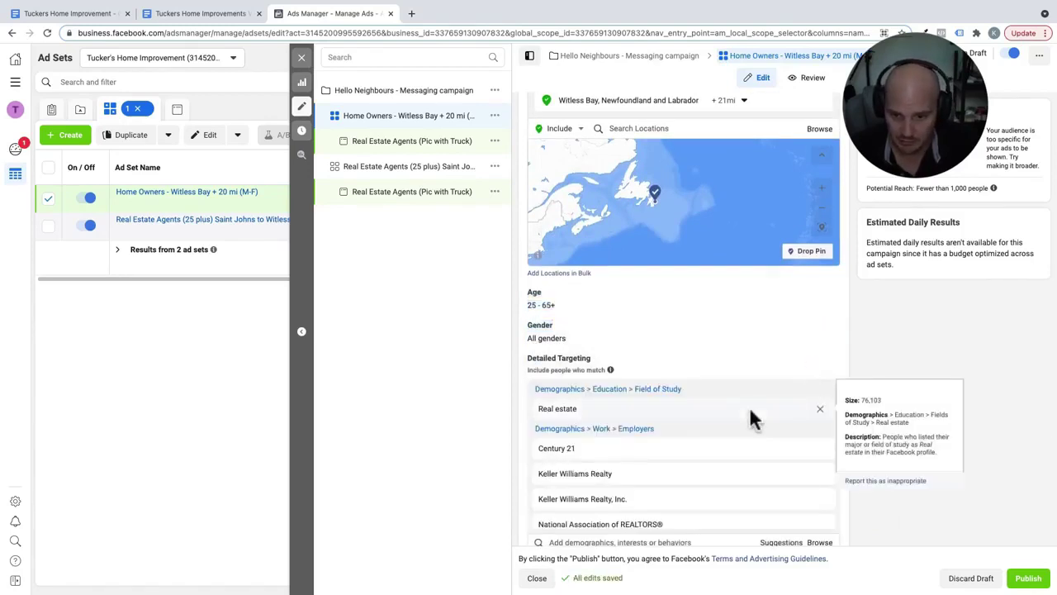
click(821, 411)
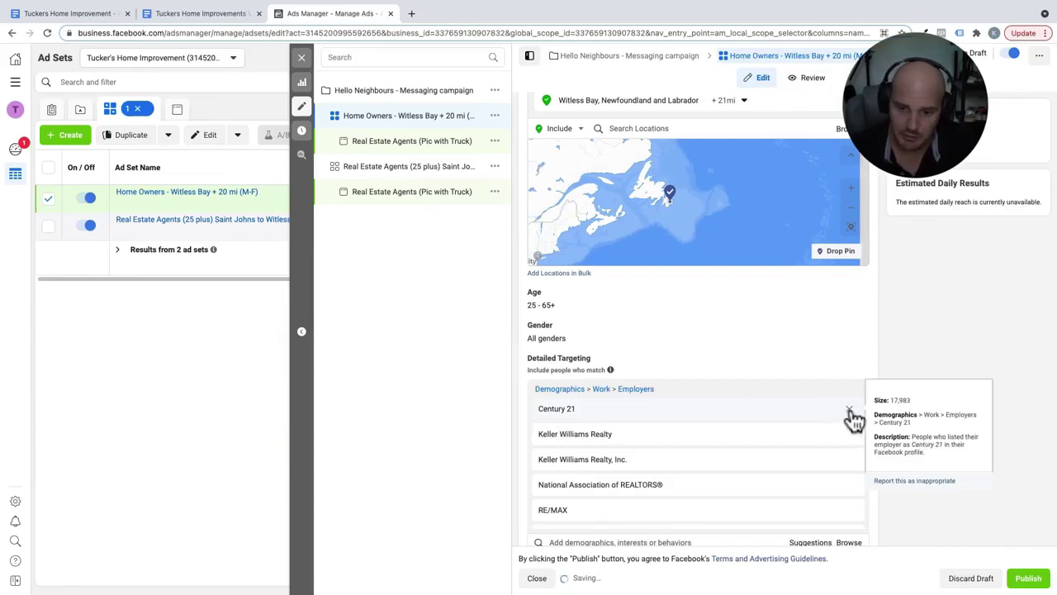
click(850, 411)
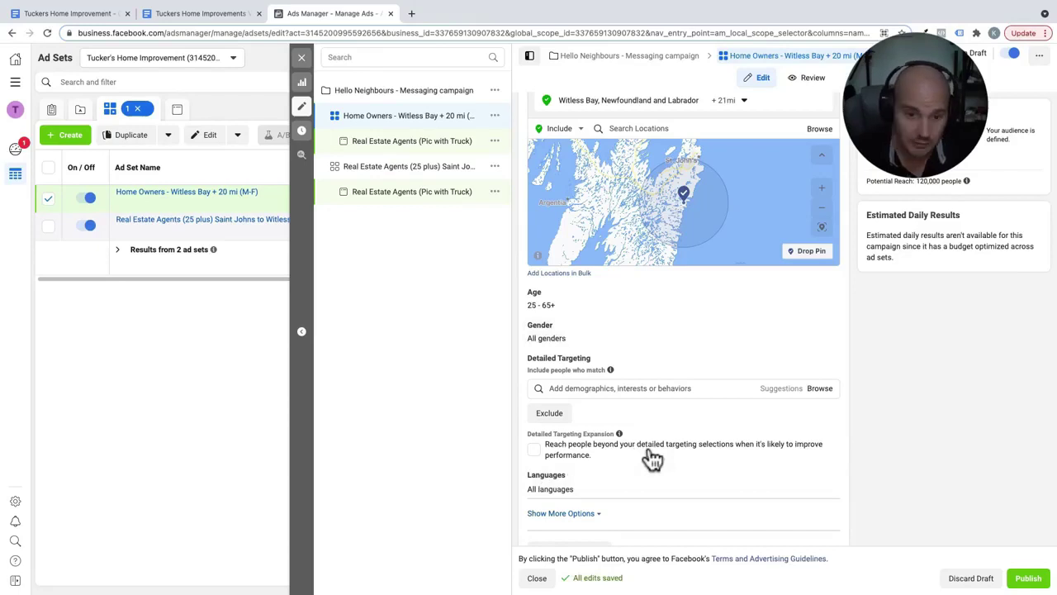
click(599, 388)
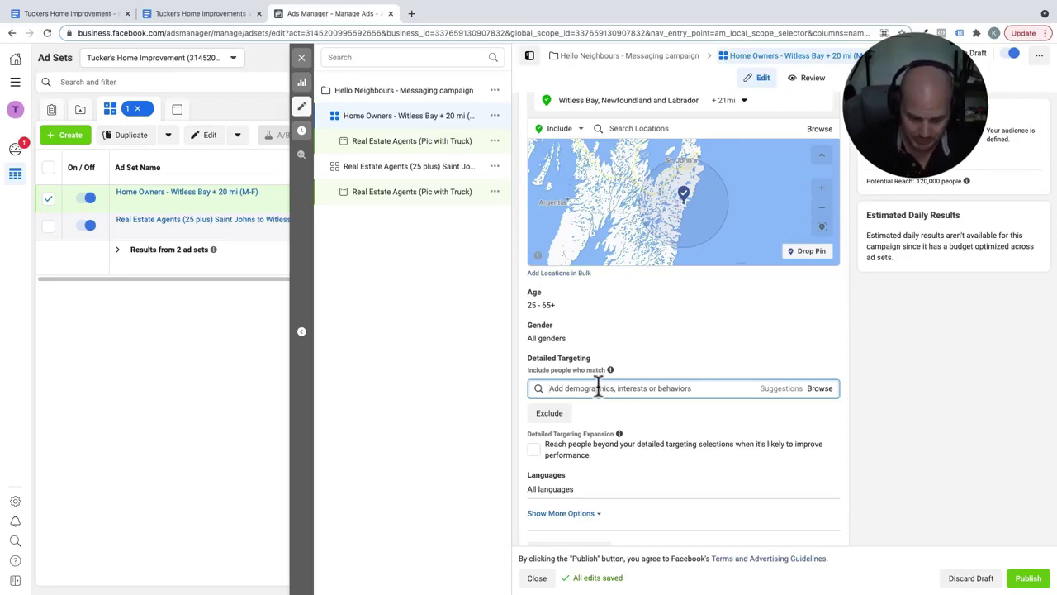
Add Home repair, Lawn and Backyard as detailed-targeting interests, bringing reach to about 25,000
text(Home rep)
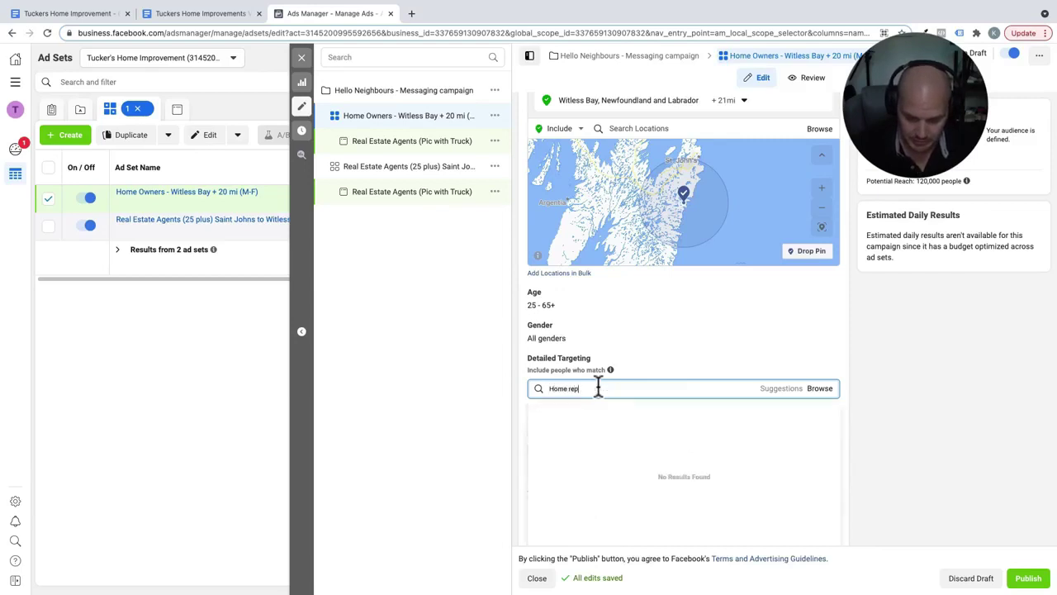
text(ai)
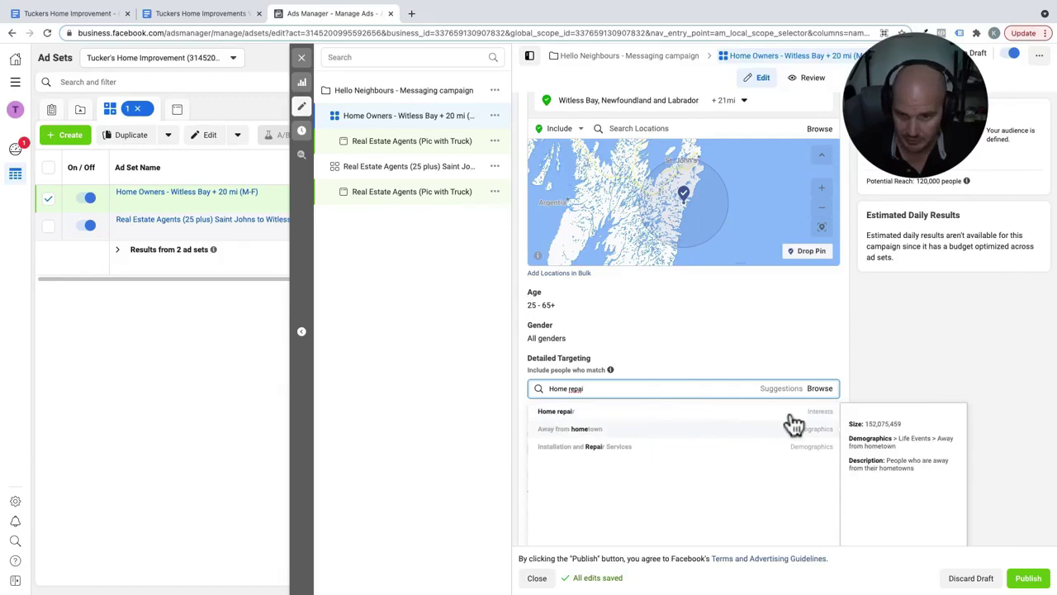
click(574, 412)
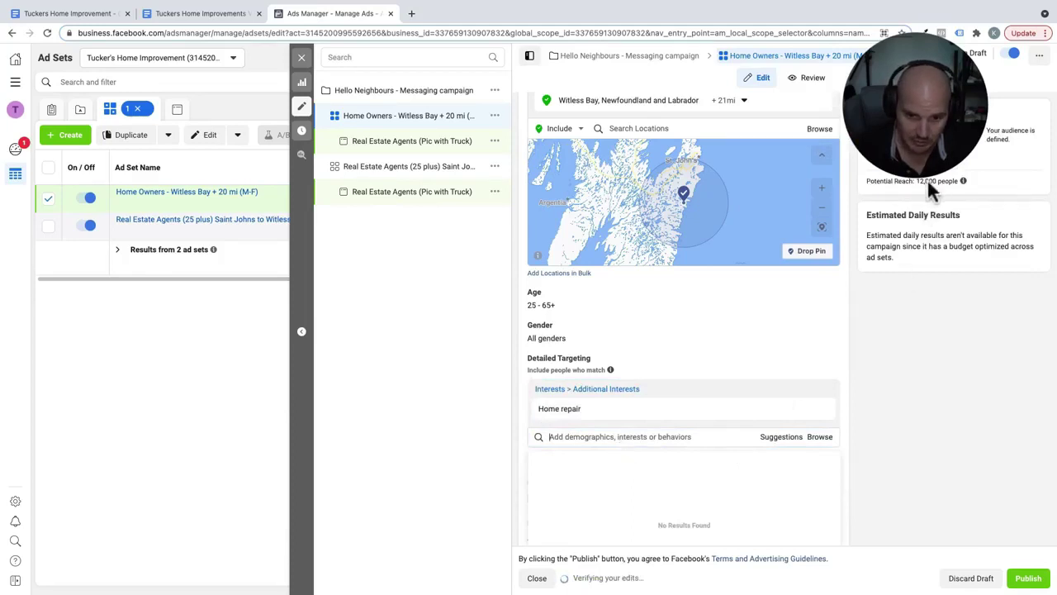
click(628, 438)
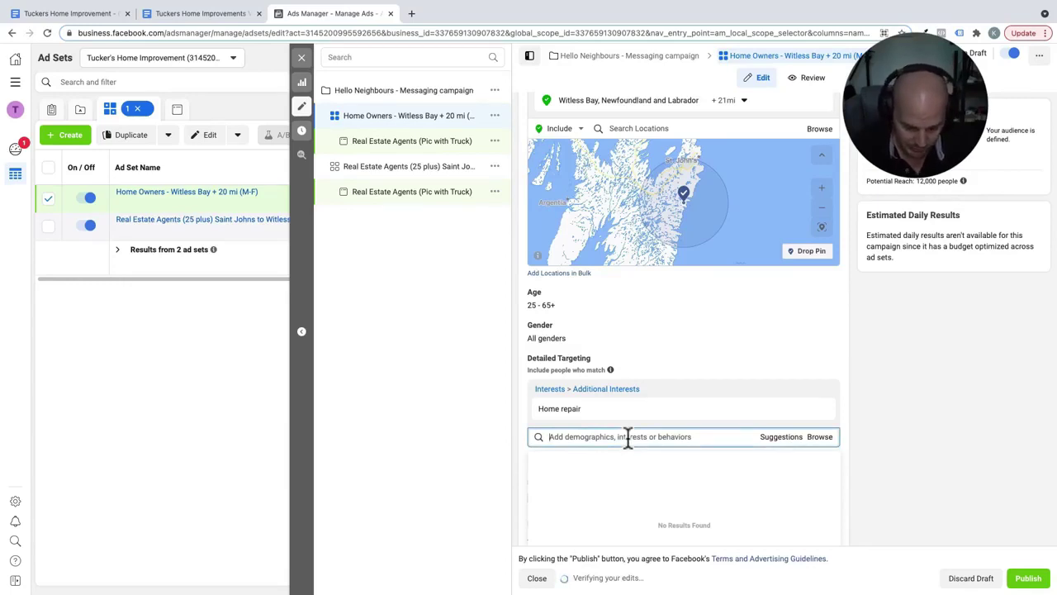
text(lawn care)
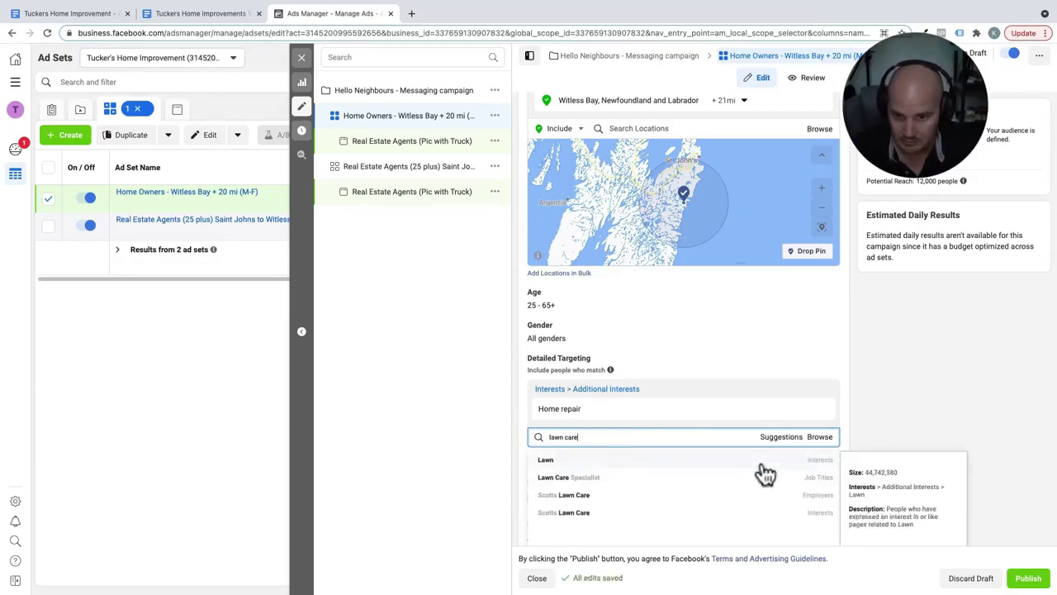
click(762, 463)
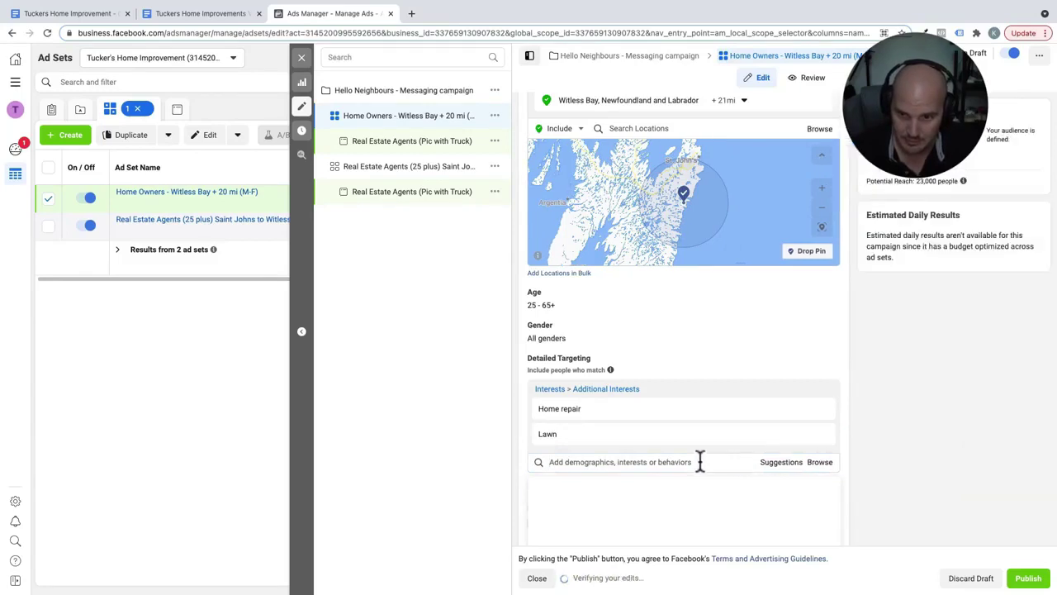
click(666, 462)
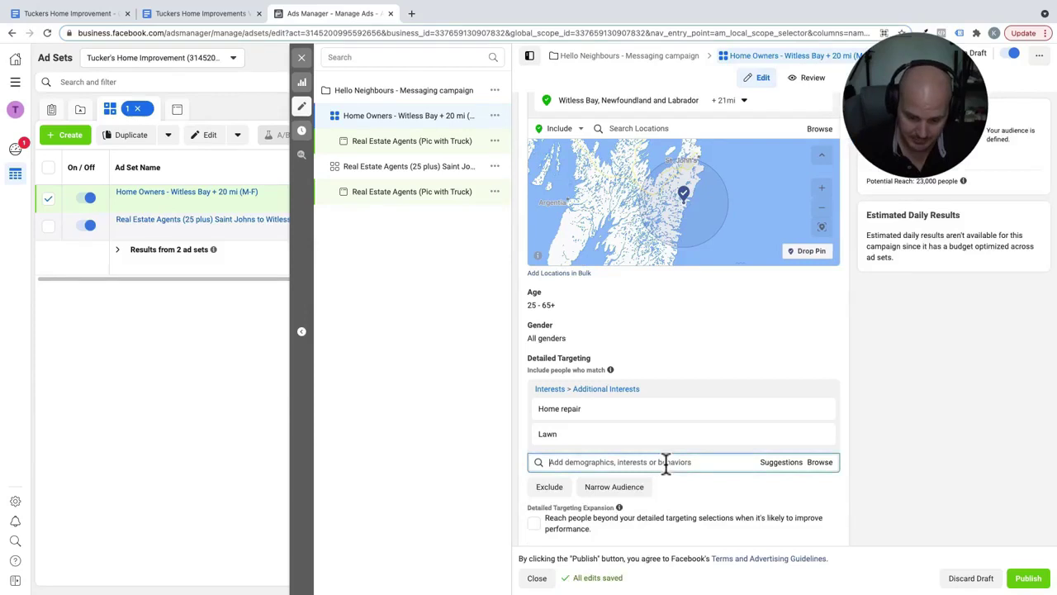
text(backyard)
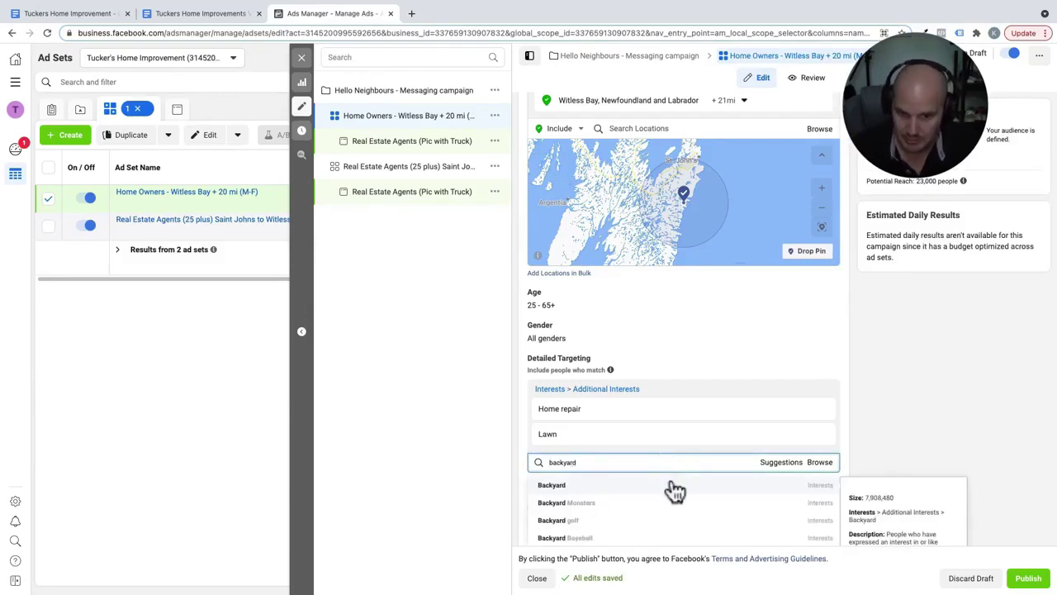
click(671, 488)
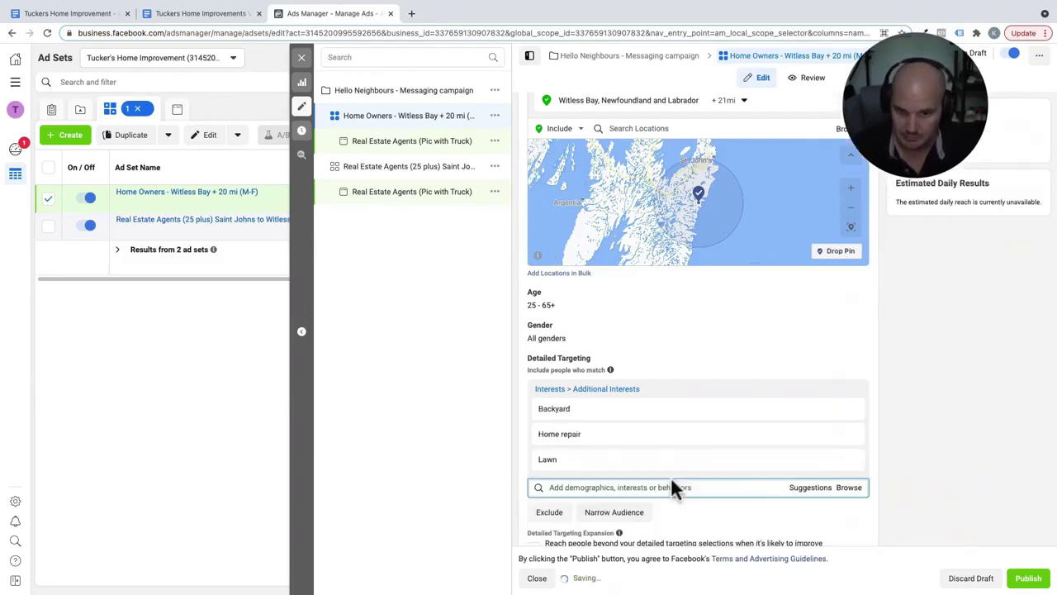
click(637, 457)
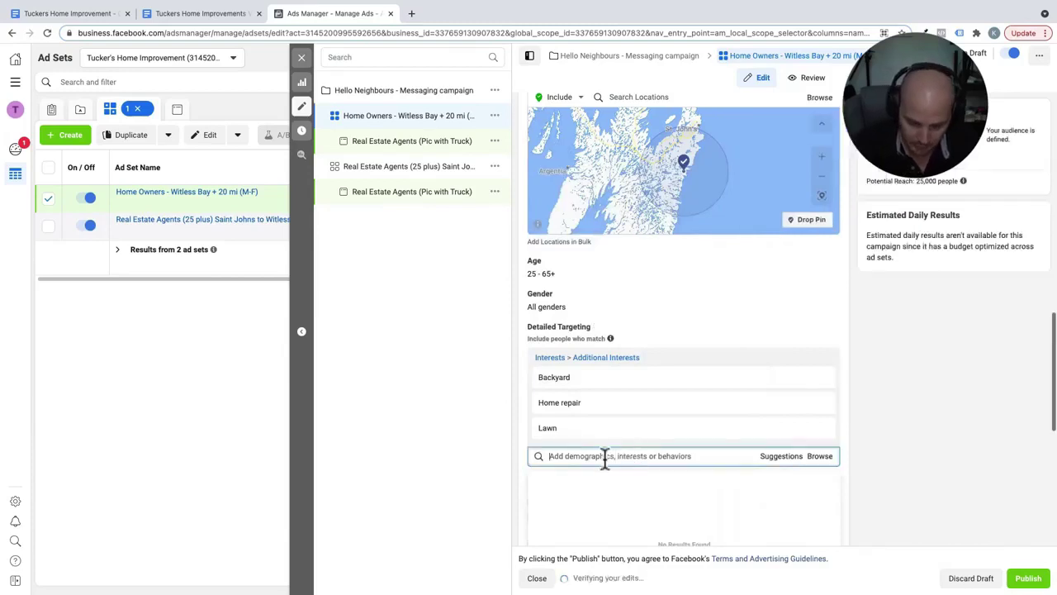
Add Home improvement, then Garden and Interior design from Suggestions, raising reach to about 76,000
text(i)
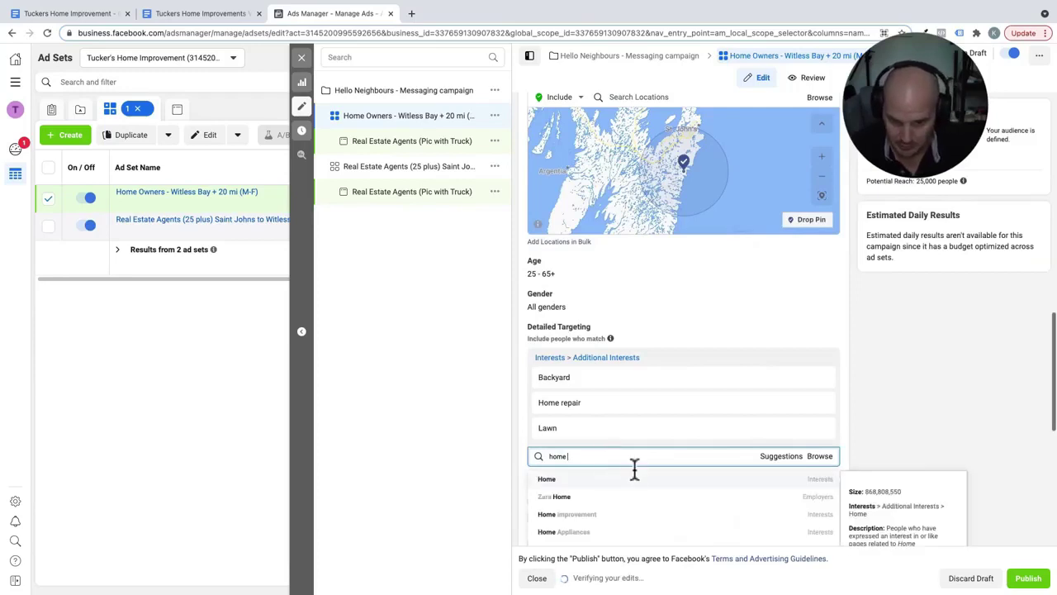
click(634, 523)
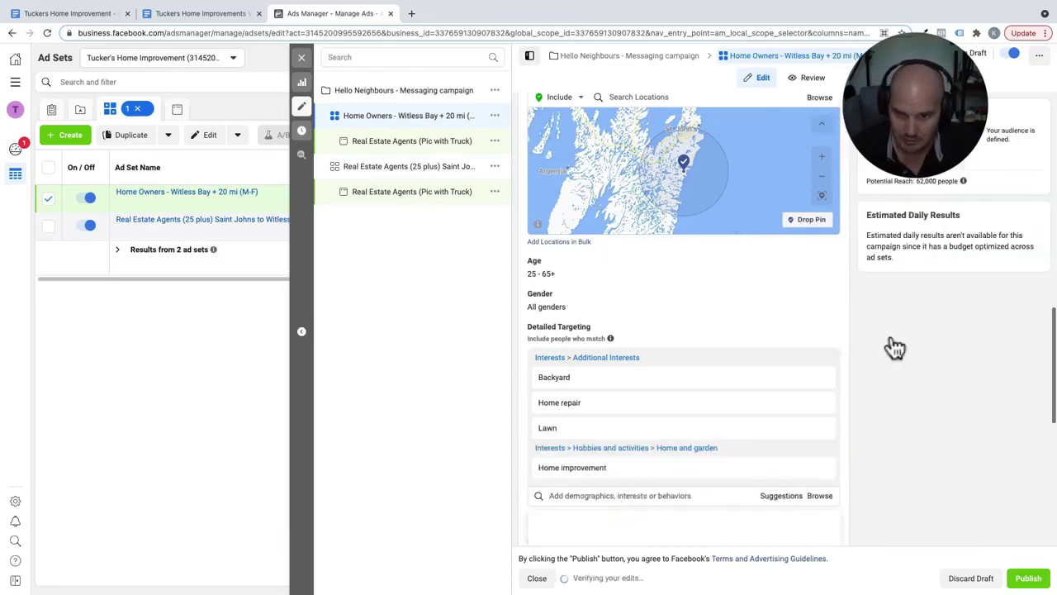
click(779, 500)
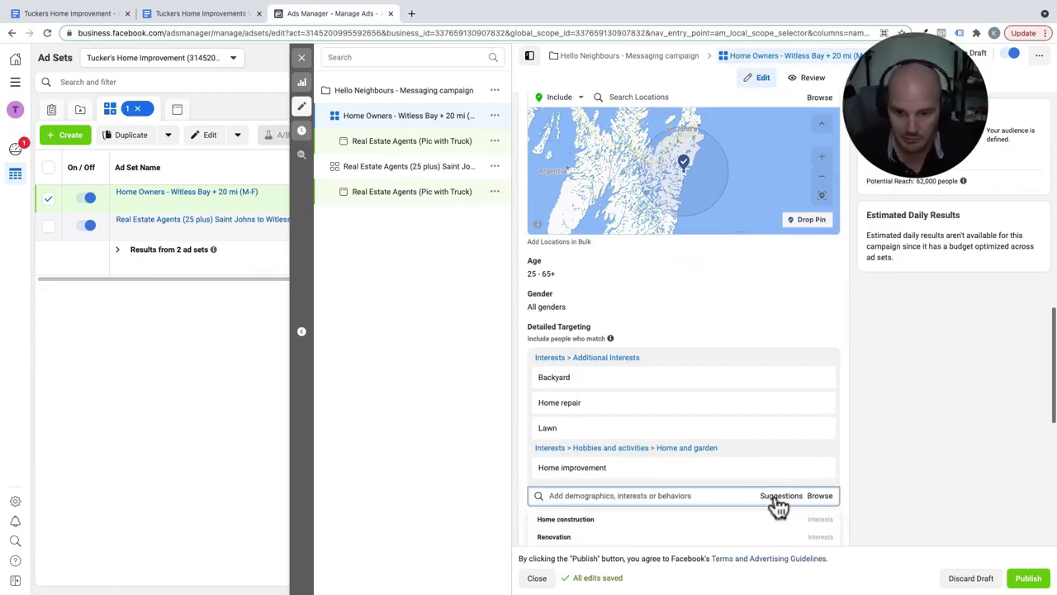
scroll(778, 500, down, 3)
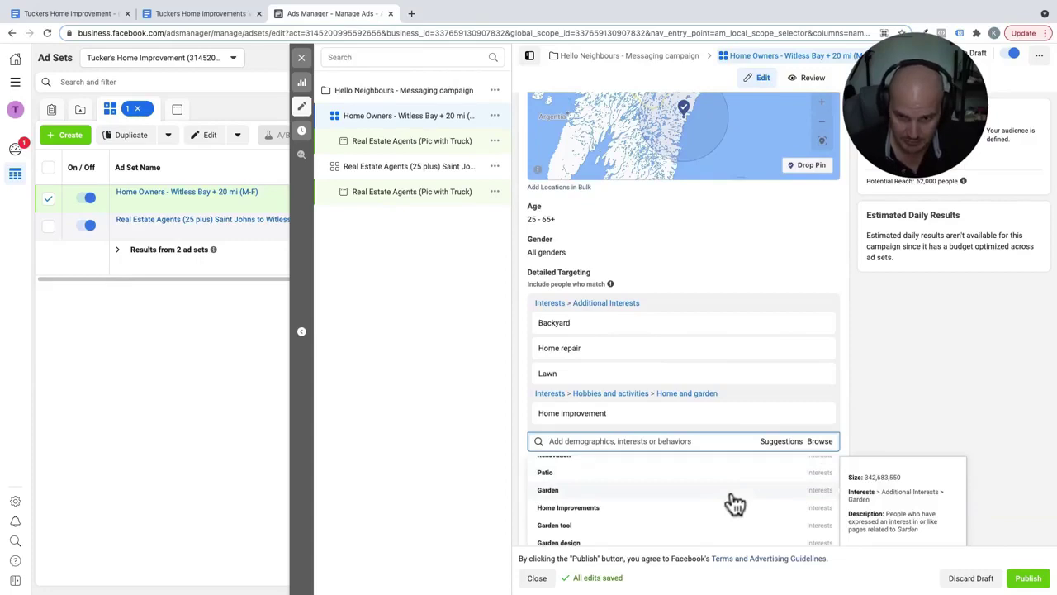
click(731, 494)
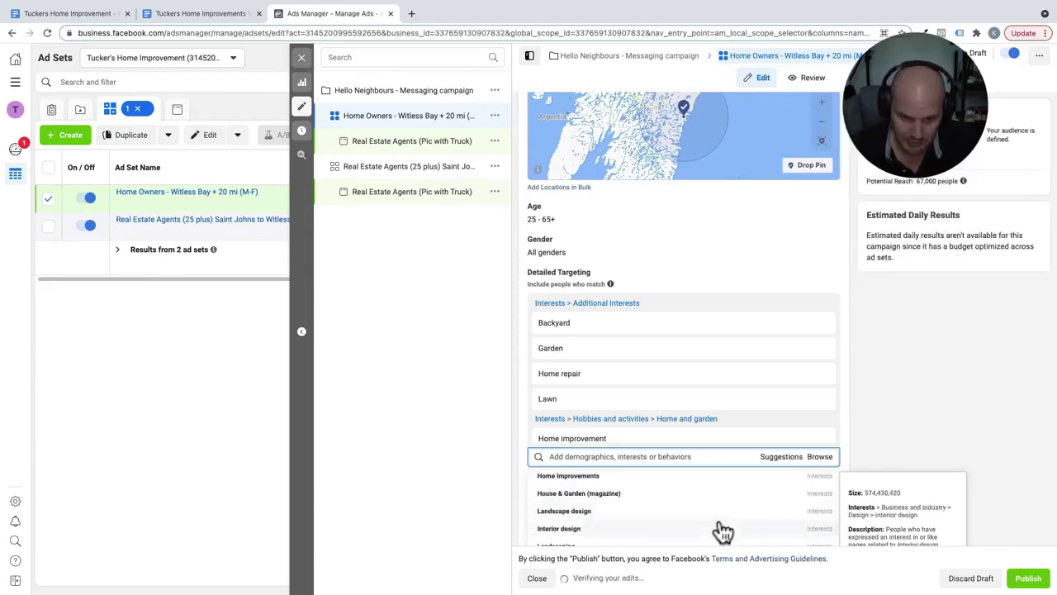
click(722, 528)
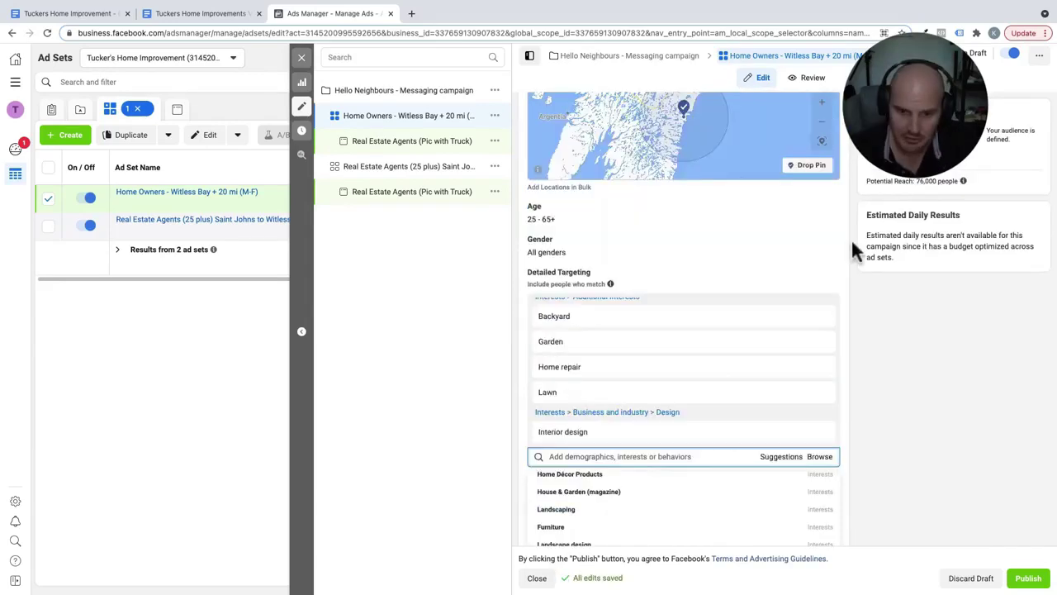
click(867, 345)
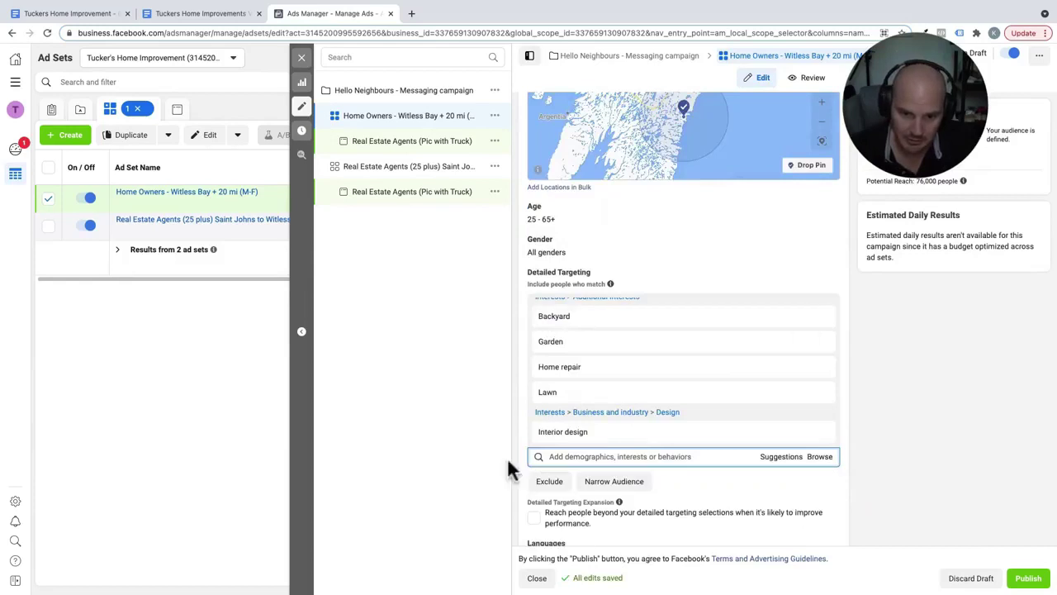
scroll(628, 269, down, 1)
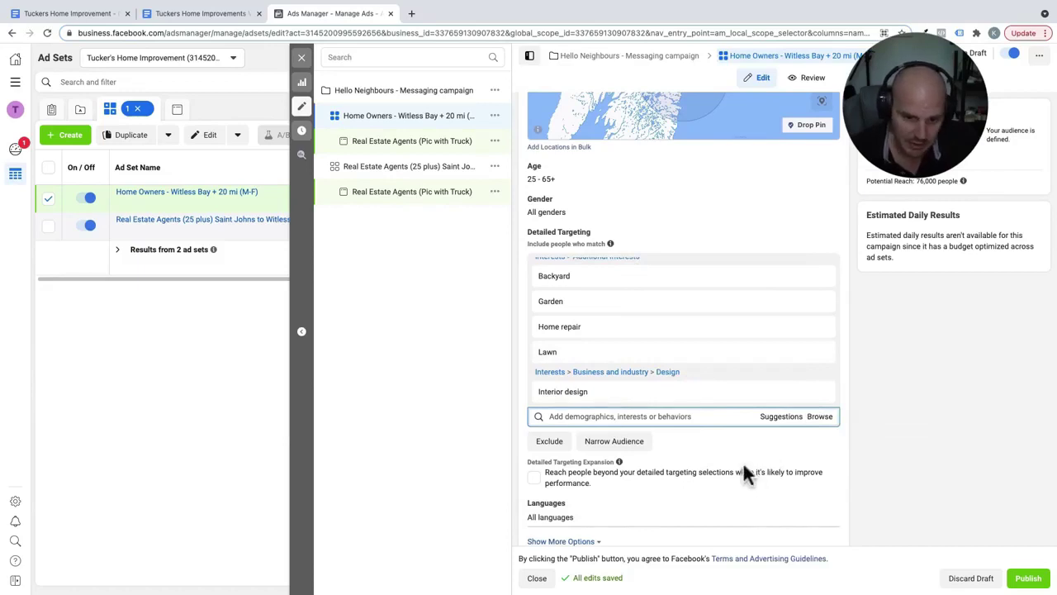
scroll(744, 467, down, 4)
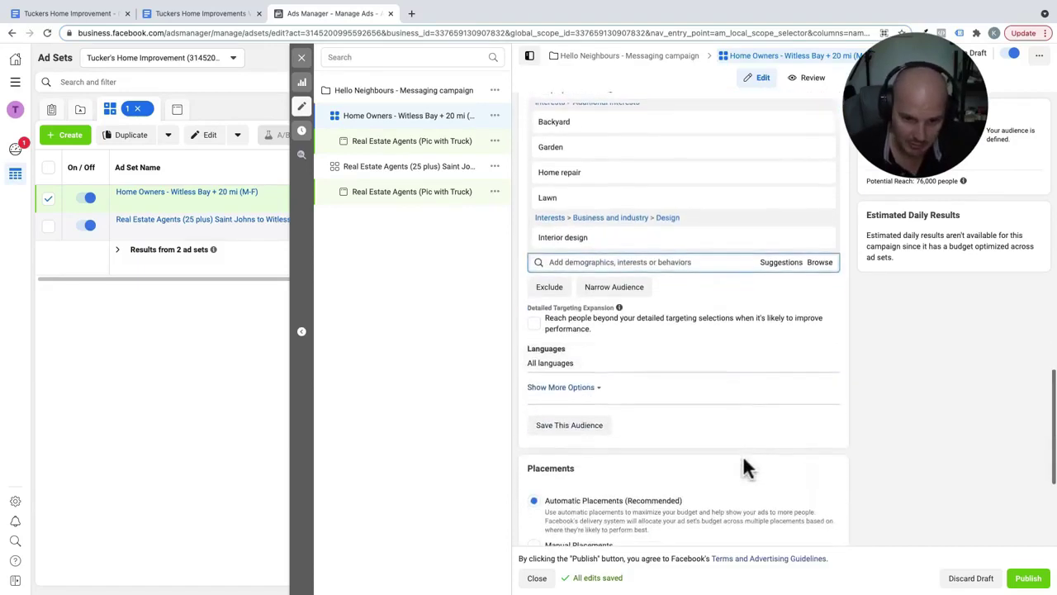
scroll(743, 455, down, 4)
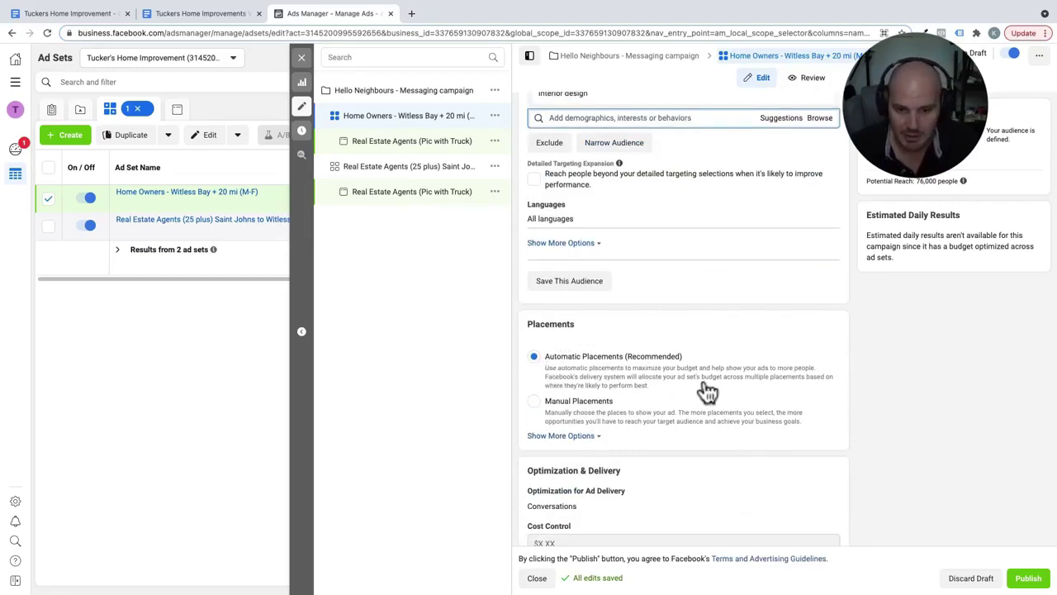
scroll(697, 388, down, 1)
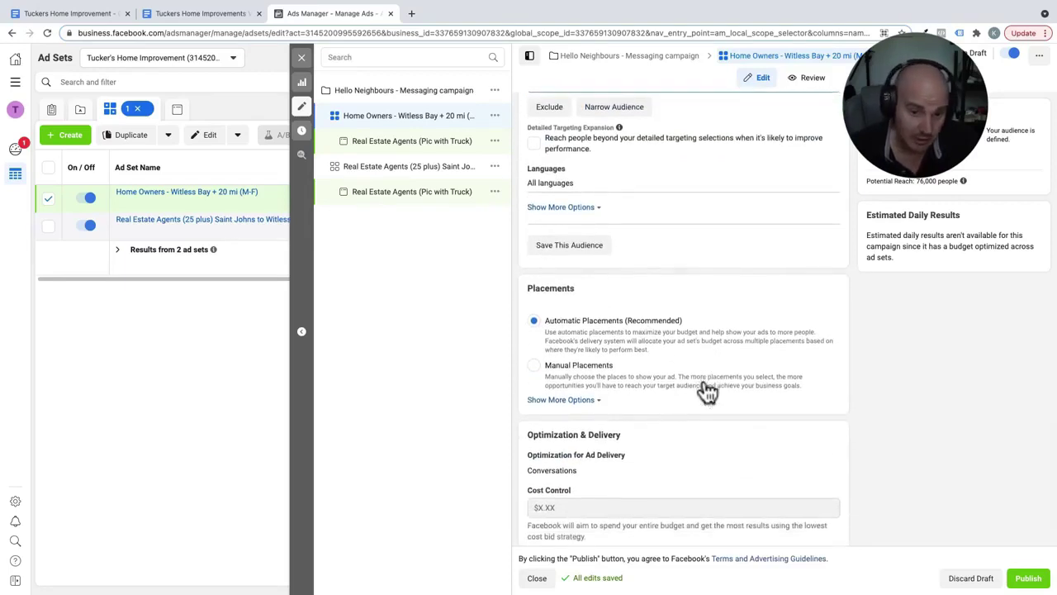
scroll(708, 391, down, 1)
scroll(706, 390, down, 1)
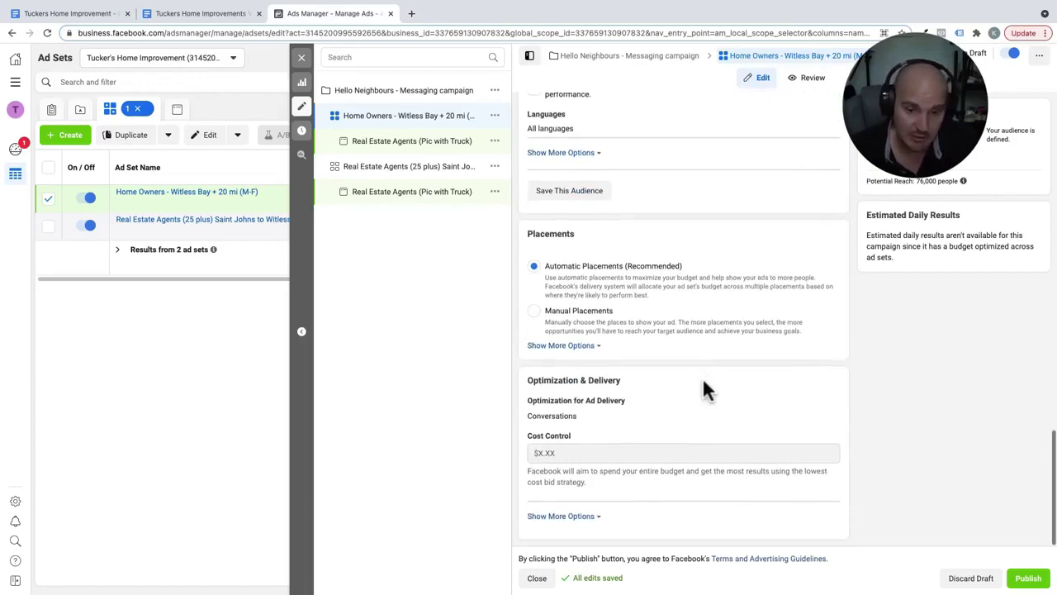
scroll(712, 326, up, 5)
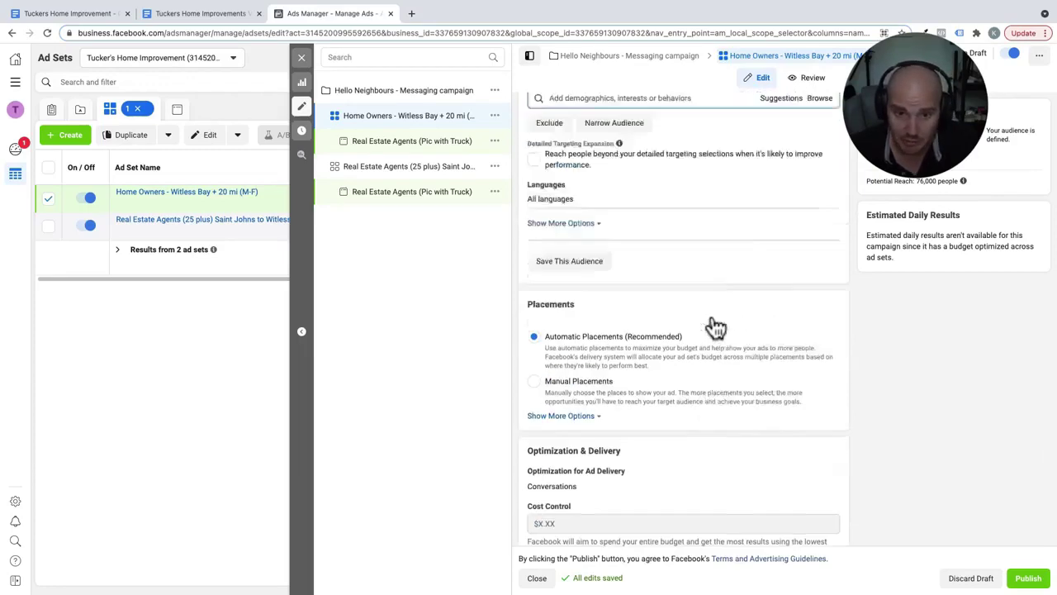
scroll(715, 324, up, 7)
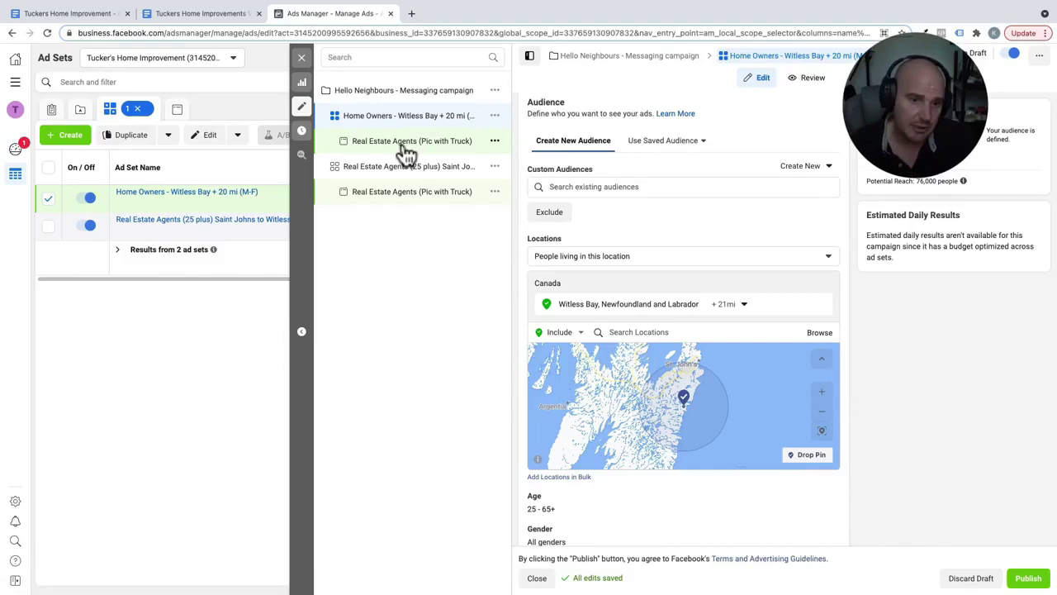
Open the Real Estate Agents (Pic with Truck) ad under Home Owners, then bring up the Tuckers Home Improvement document
click(405, 142)
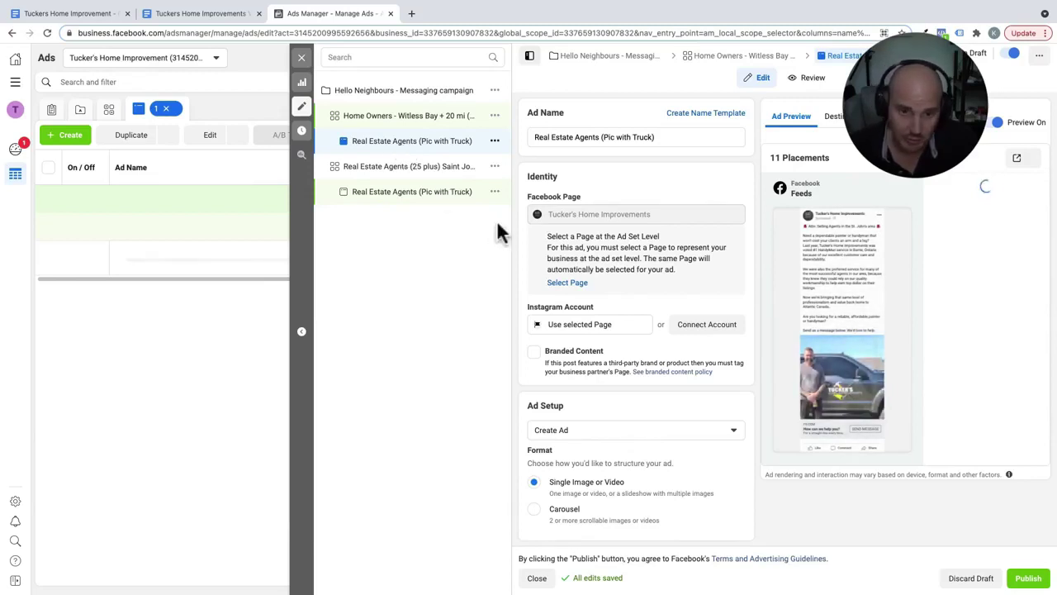
click(88, 13)
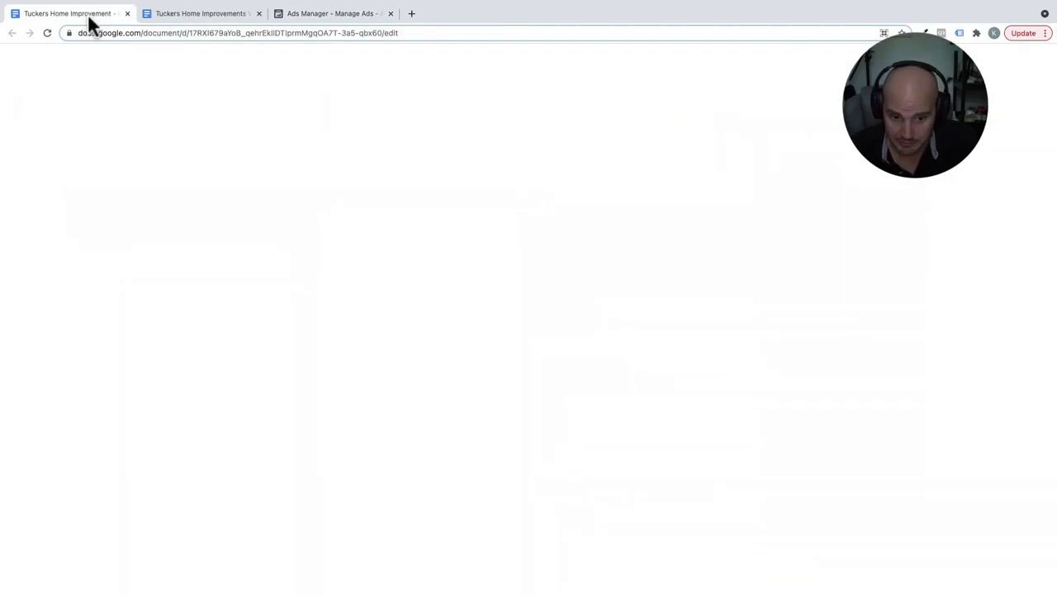
Select the Version 2 Home Owners copy from 'Attention Witless Bay' down to the sign-off
scroll(466, 262, up, 5)
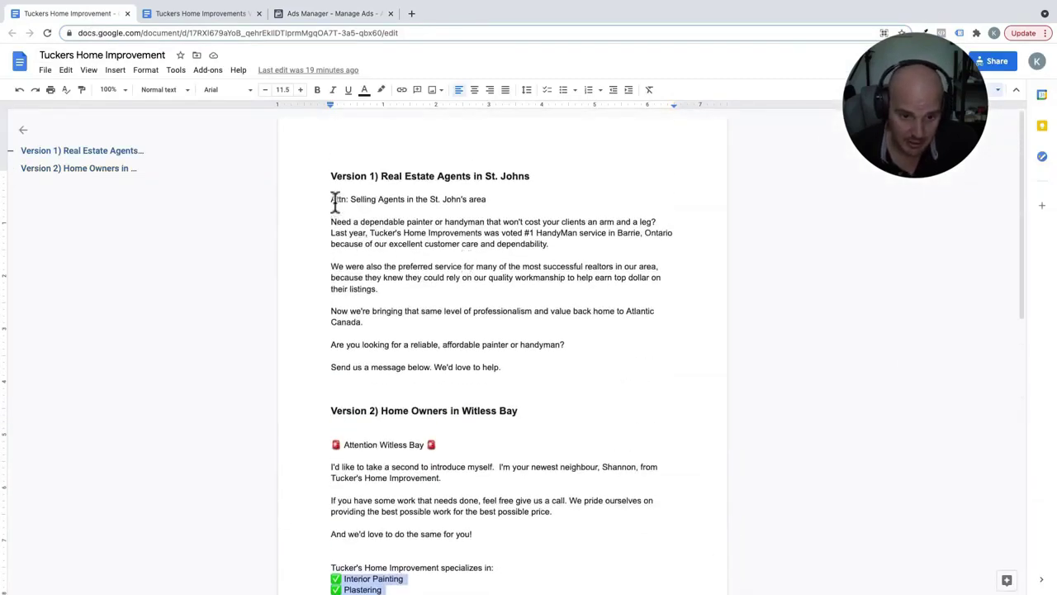
scroll(422, 318, down, 1)
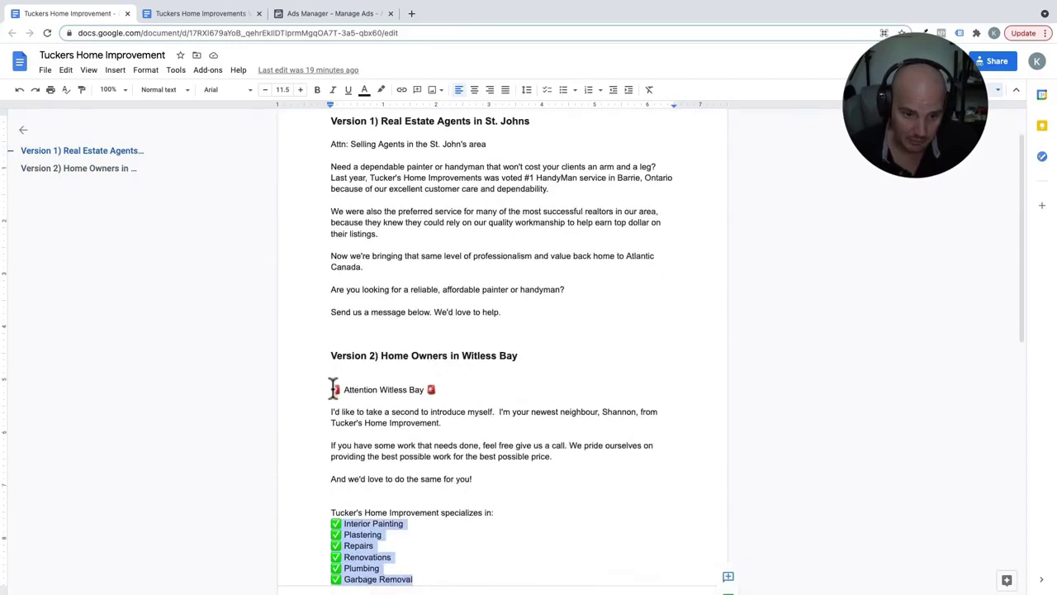
drag(334, 389, 437, 575)
key(ctrl+c)
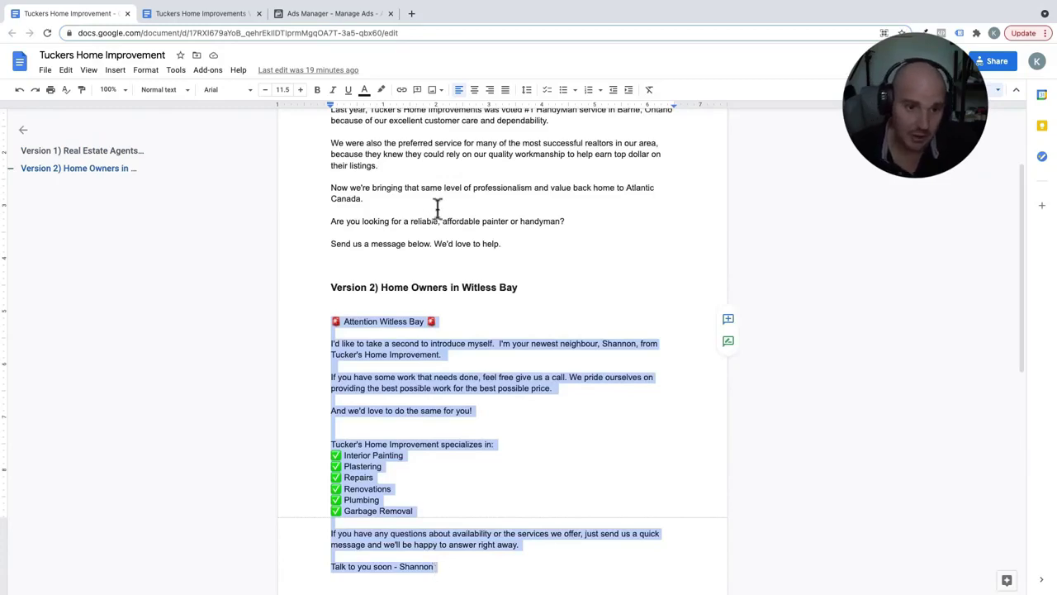
Replace the selling-agents primary text with the pasted 'Attention Witless Bay' neighbour introduction
mouse_move(309, 17)
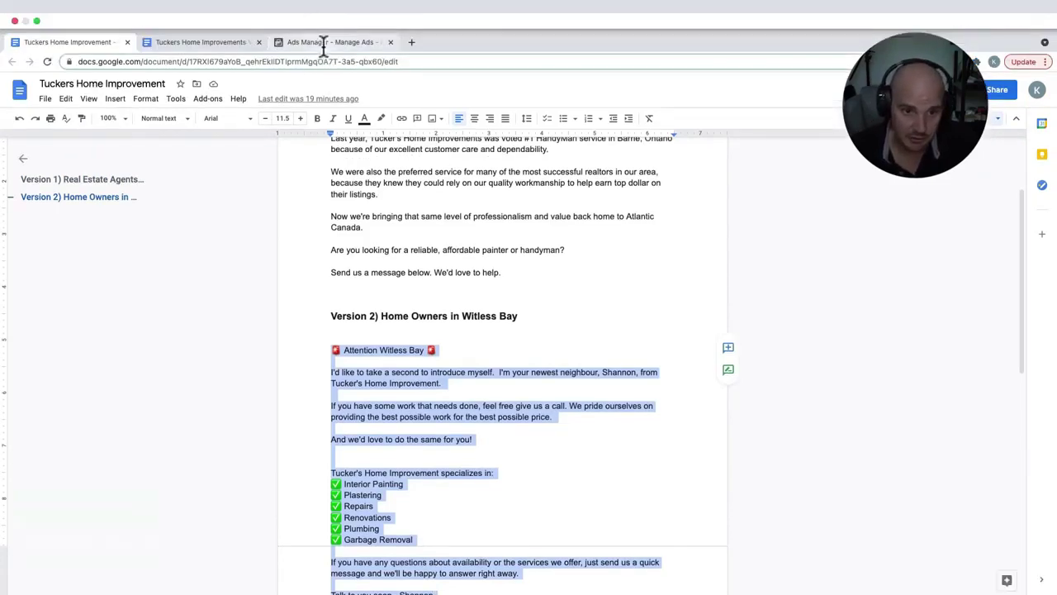
click(323, 43)
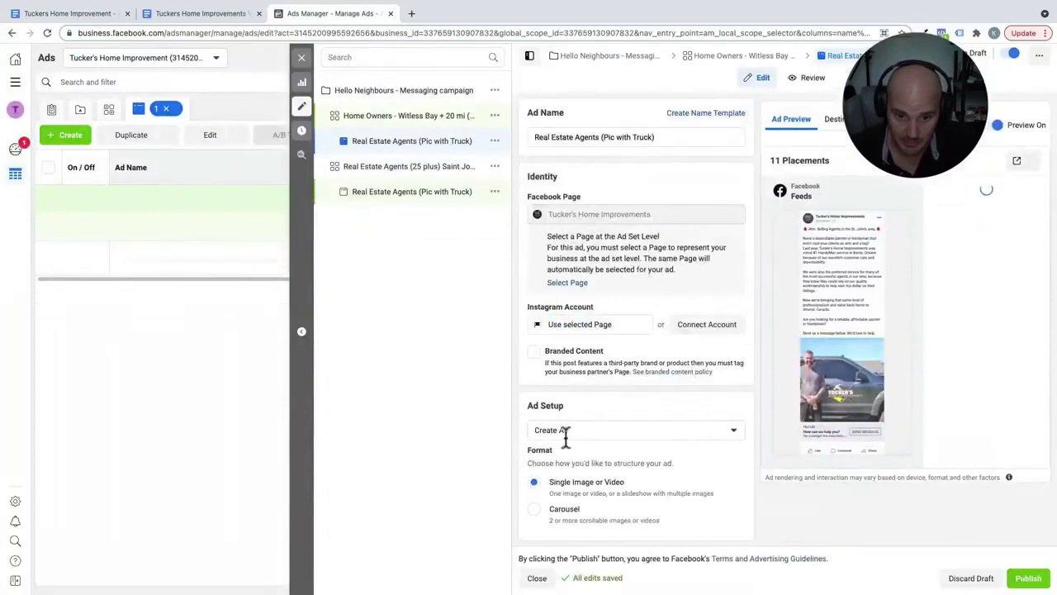
scroll(565, 437, down, 4)
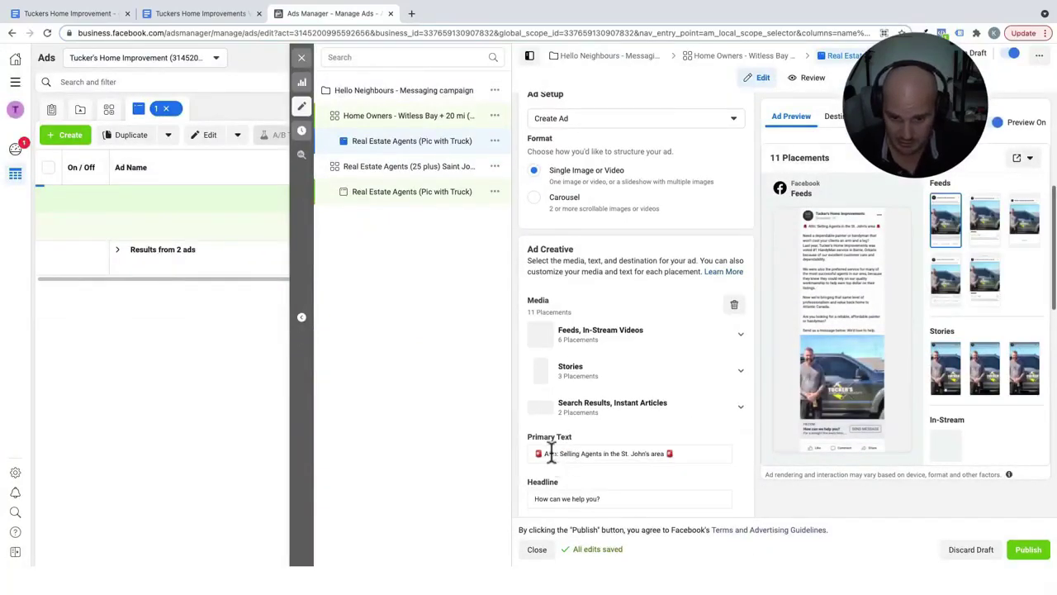
scroll(551, 454, down, 1)
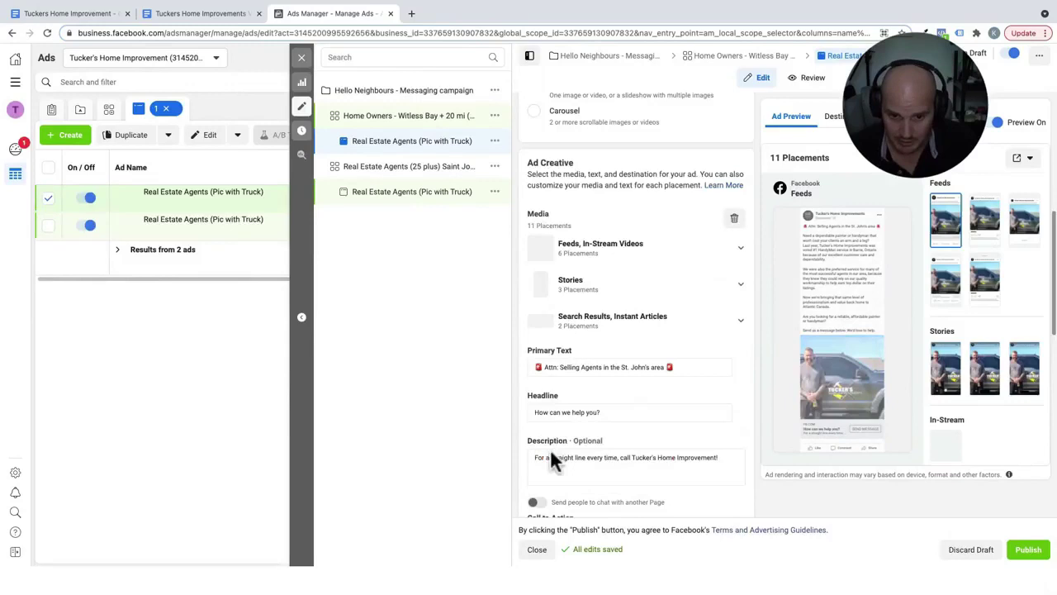
triple_click(570, 367)
key(ctrl+a)
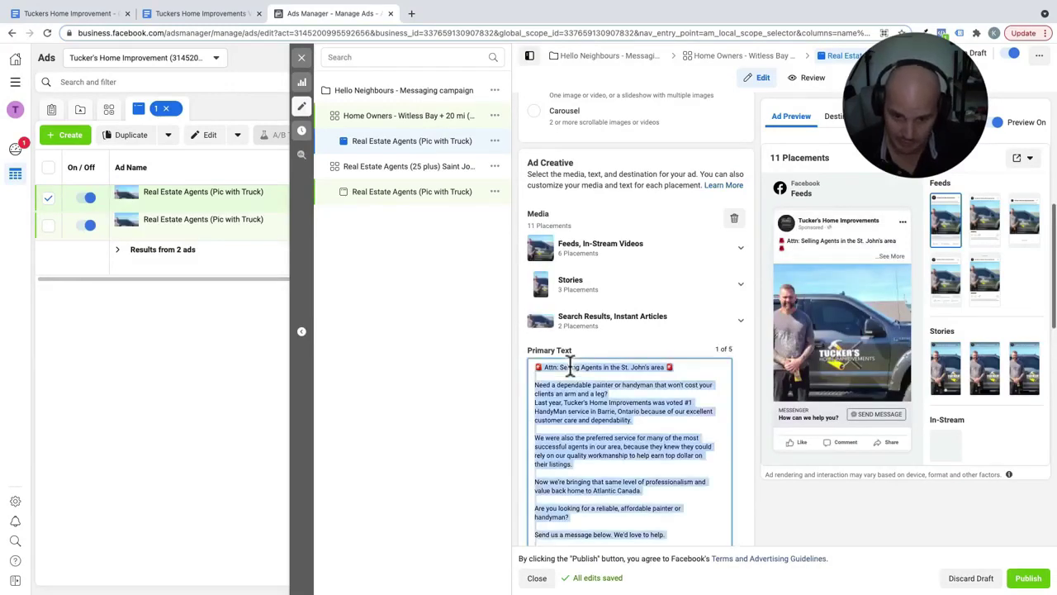
key(ctrl+v)
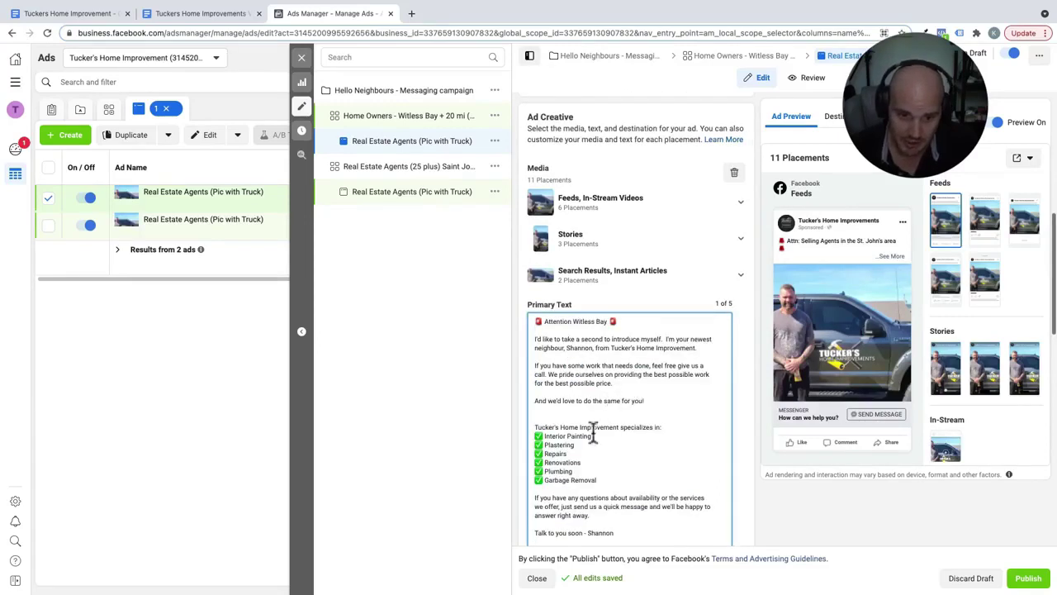
scroll(657, 256, down, 2)
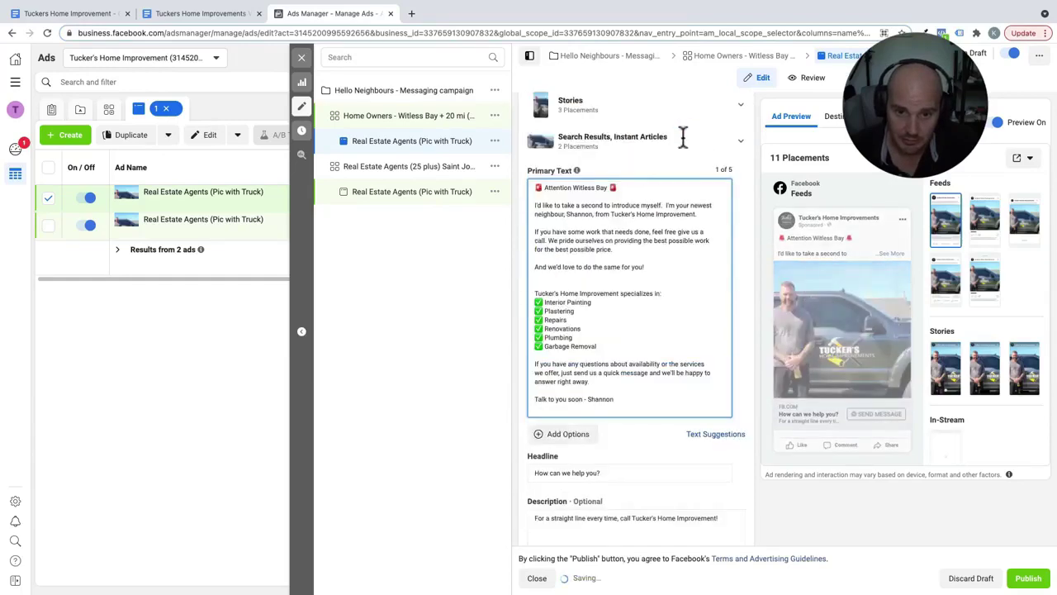
scroll(683, 138, up, 2)
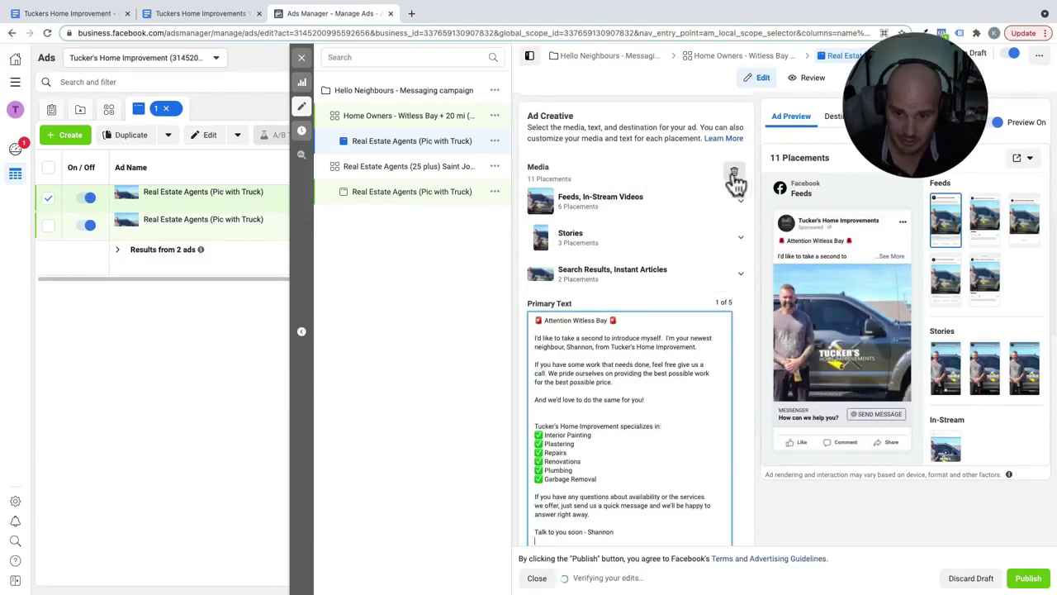
Remove the truck image and upload the man-hanging-a-clock photo, accepting the suggested placement crops
click(734, 177)
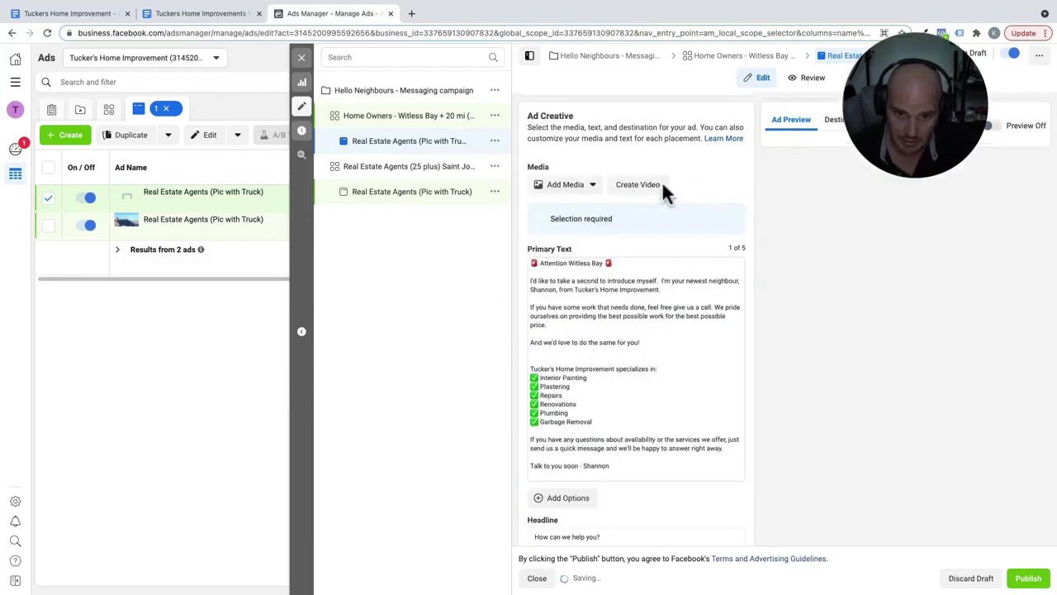
click(581, 189)
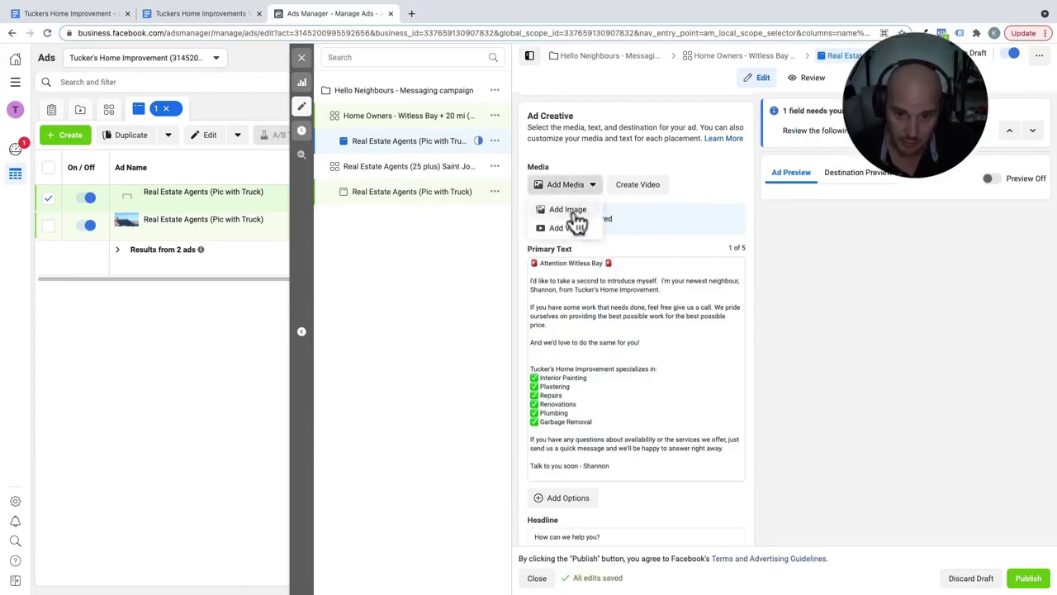
click(569, 211)
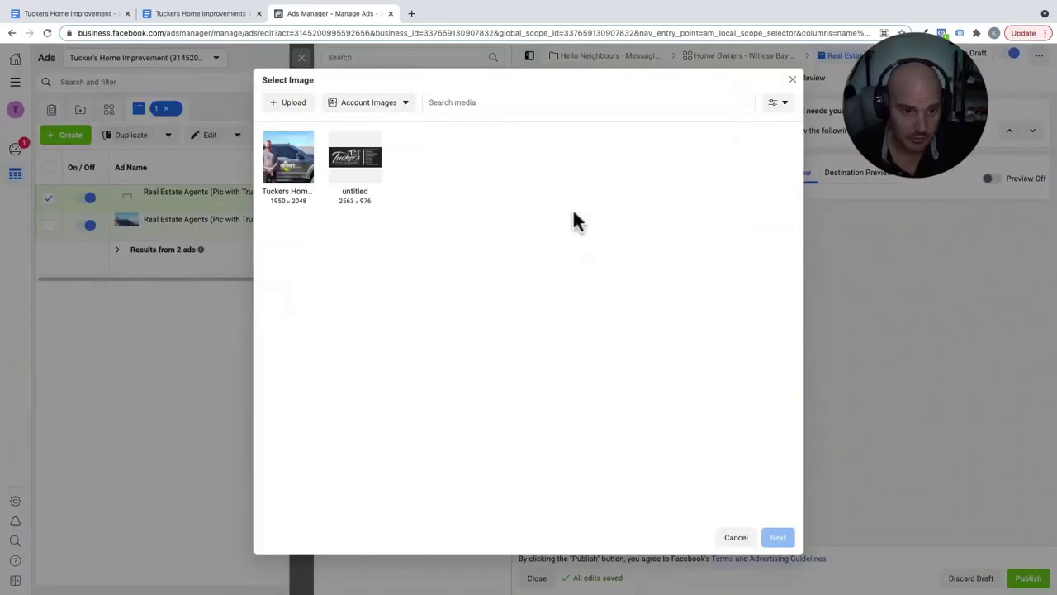
click(285, 105)
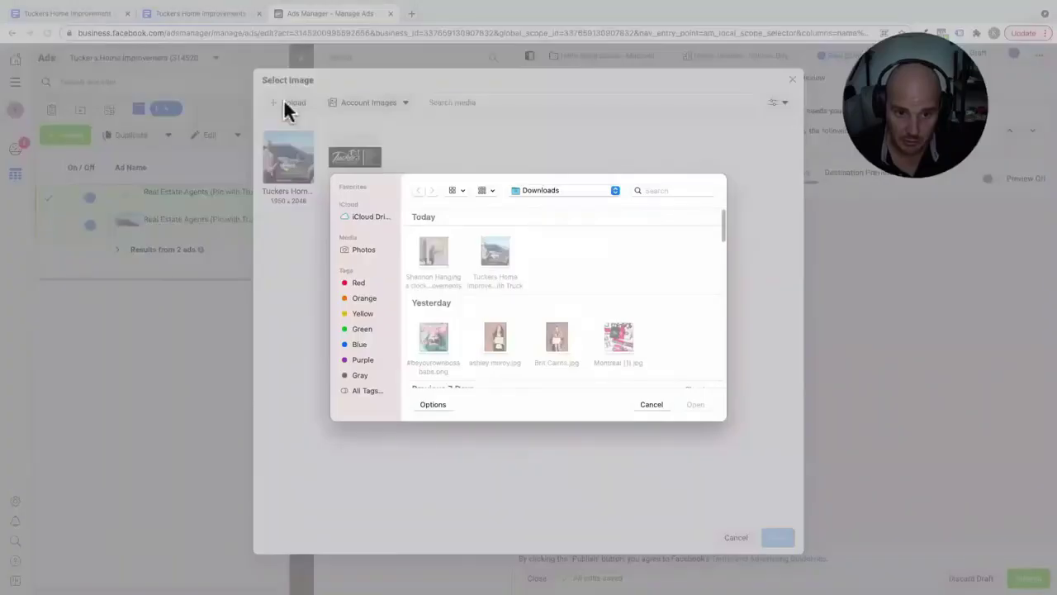
click(438, 248)
click(698, 405)
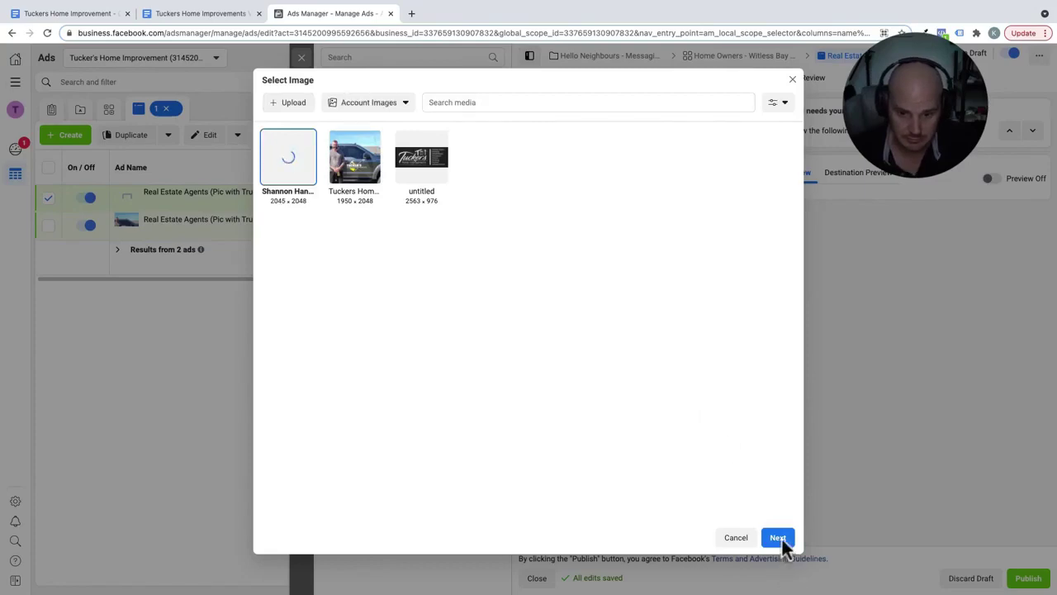
click(778, 538)
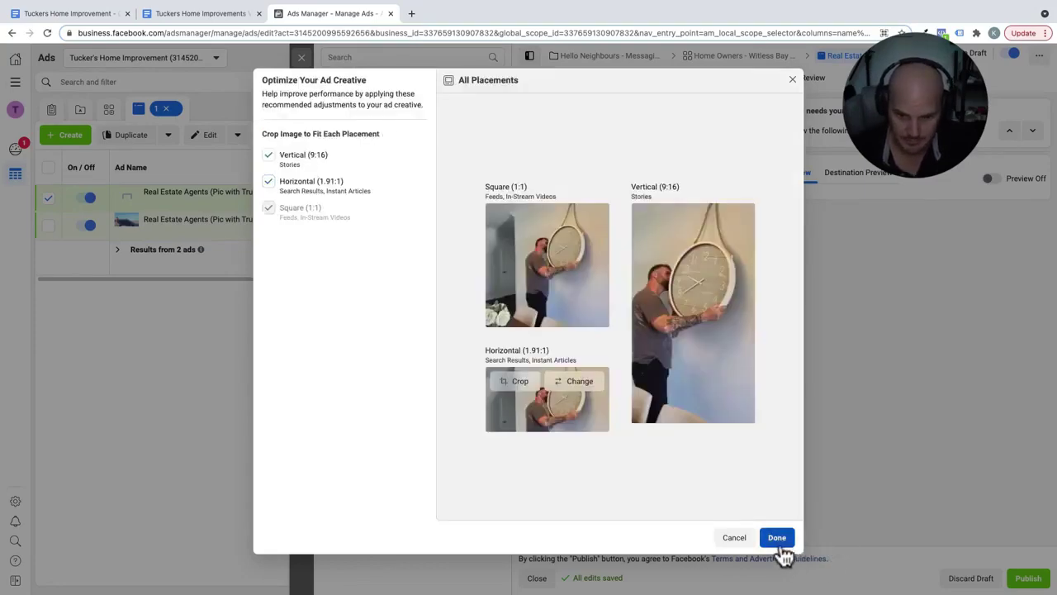
click(777, 538)
Edit the headline, swapping 'we' for 'I' so it reads 'How can I help you?'
scroll(738, 430, down, 3)
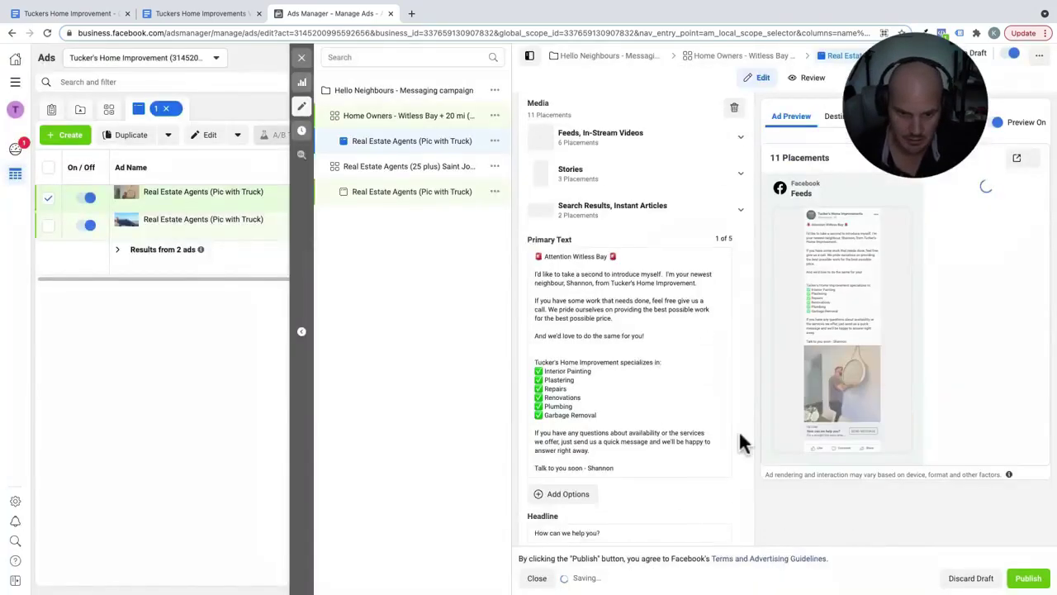
scroll(739, 429, down, 4)
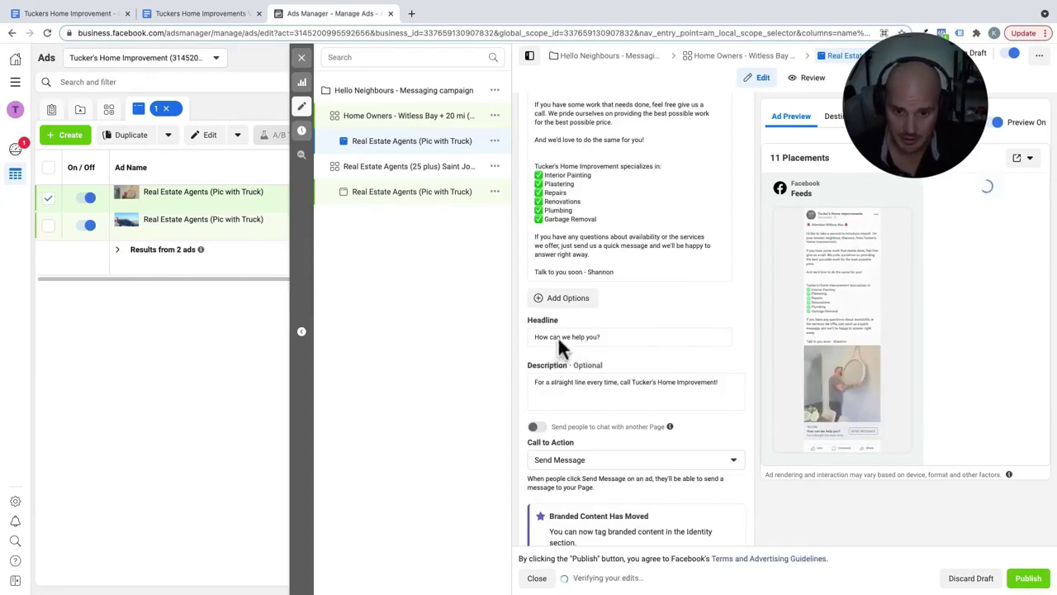
click(557, 336)
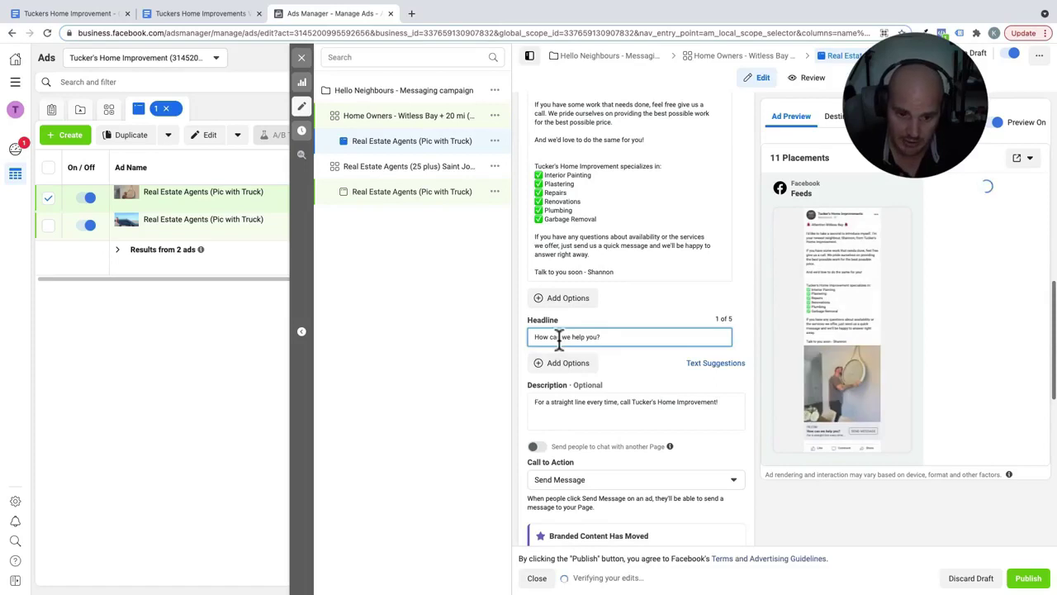
key(BackSpace)
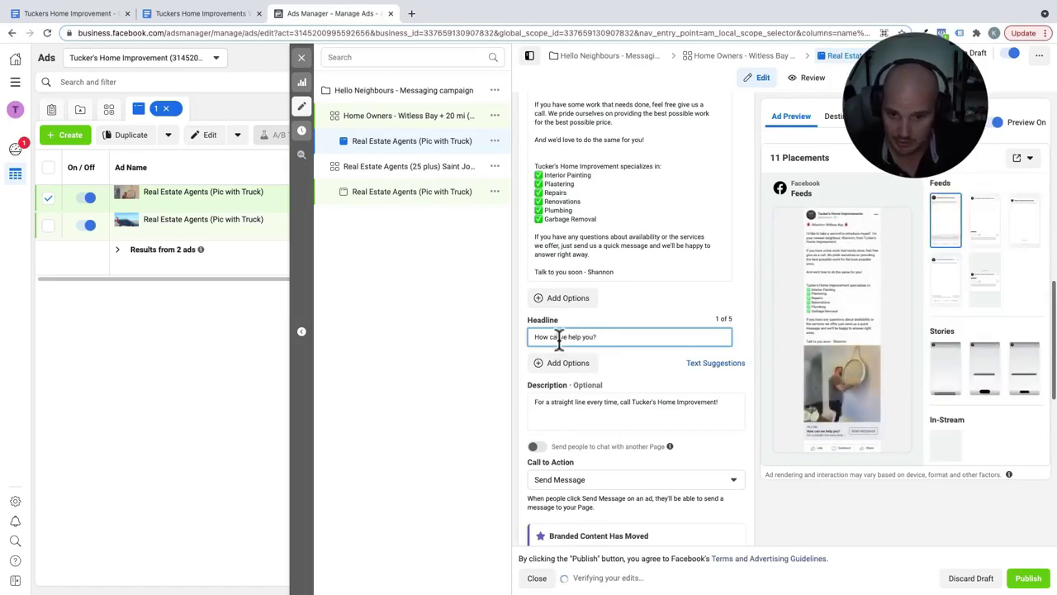
key(BackSpace)
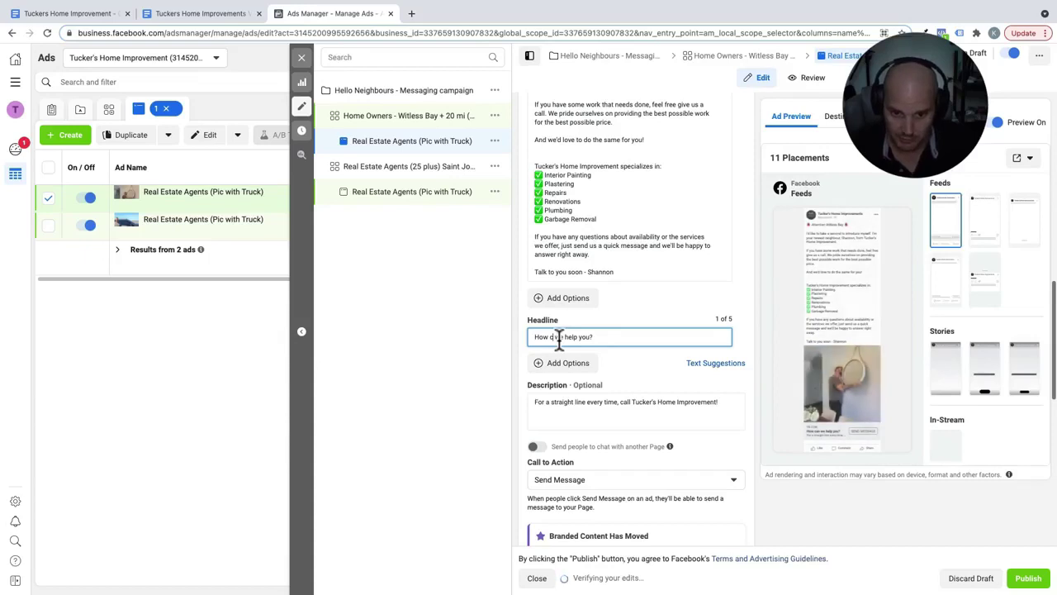
key(BackSpace)
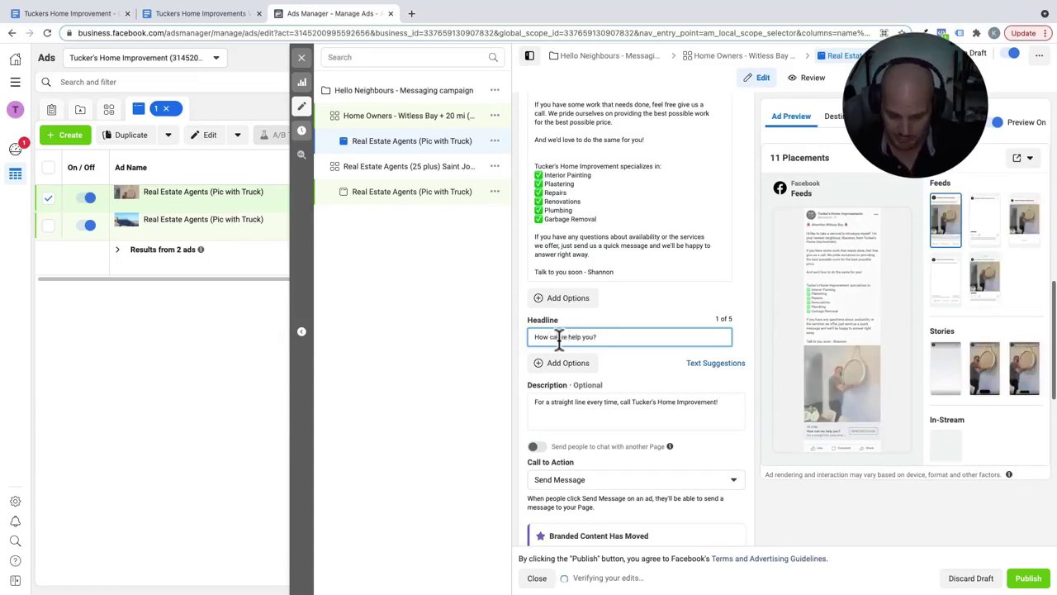
text(can )
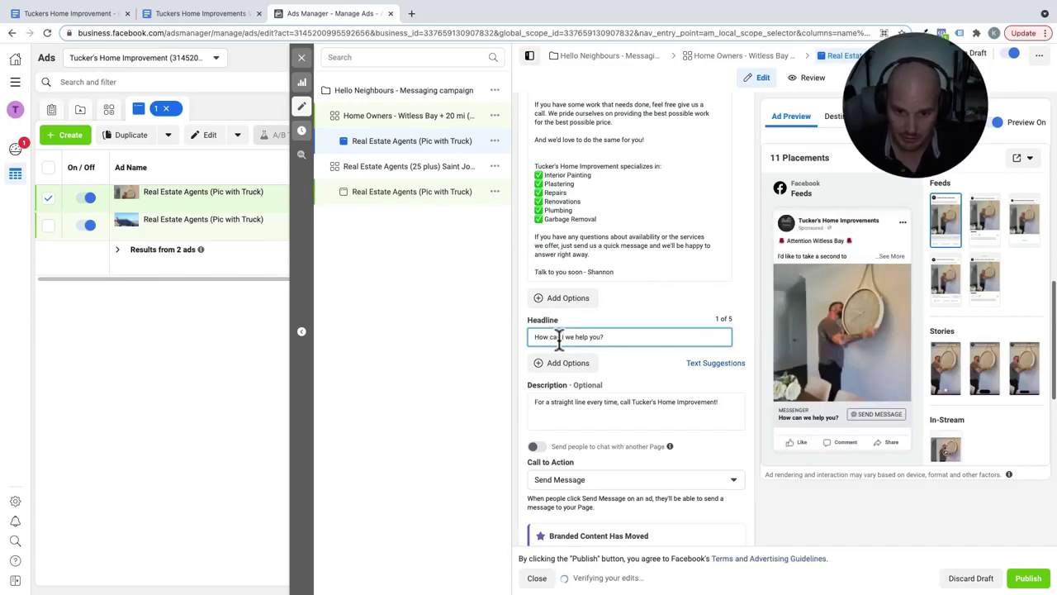
text(I)
key(Delete)
key(Delete)
key(Delete)
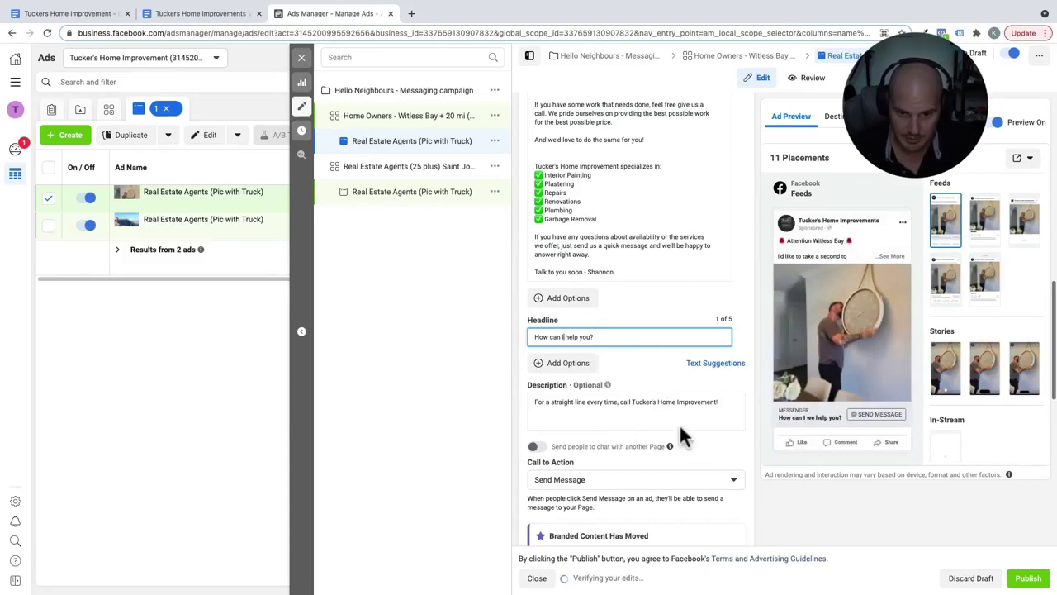
scroll(594, 460, down, 3)
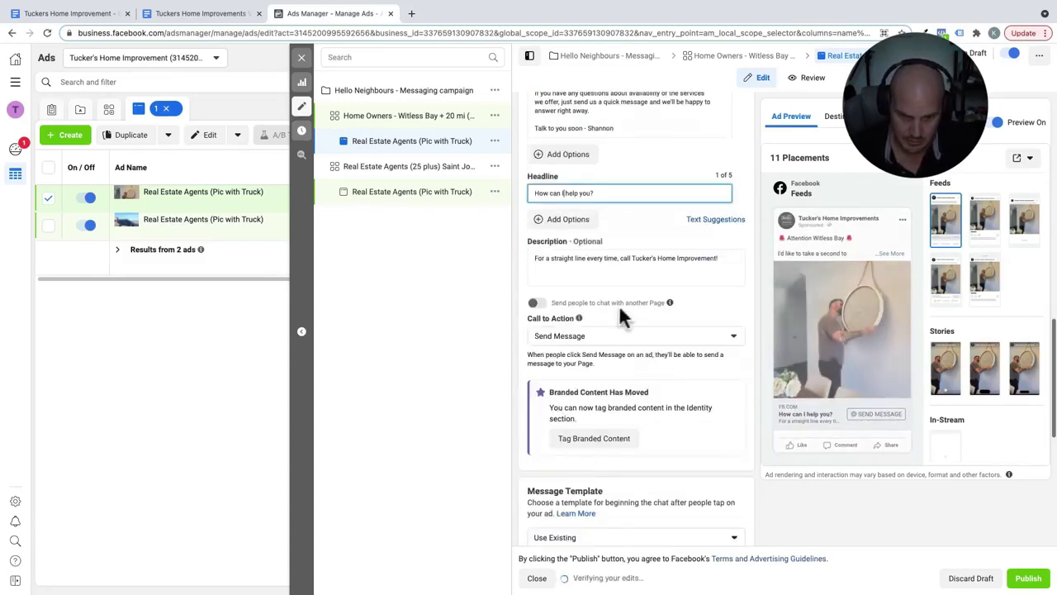
scroll(585, 304, down, 3)
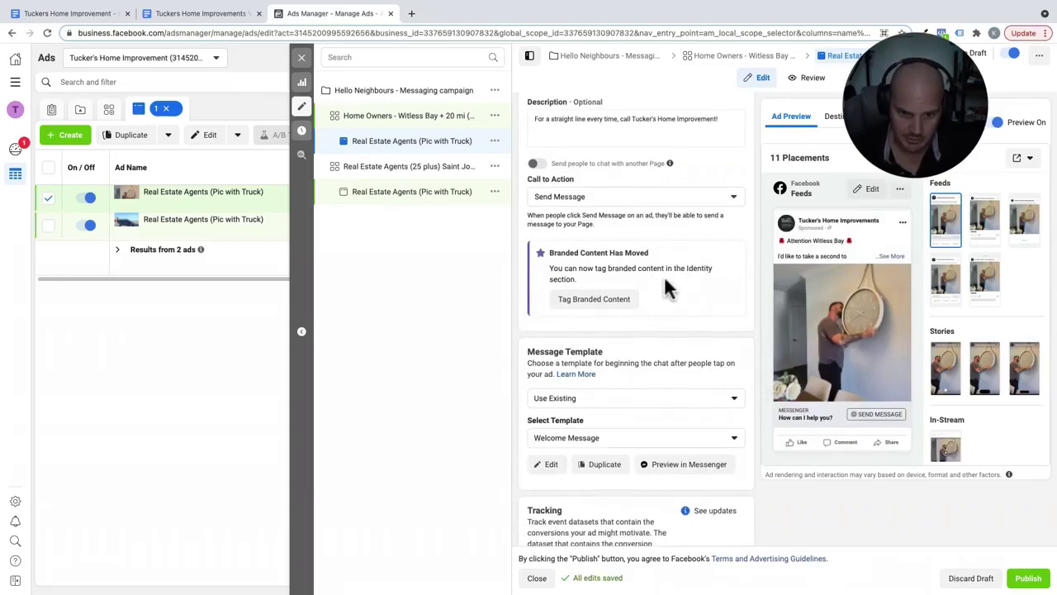
scroll(645, 401, down, 3)
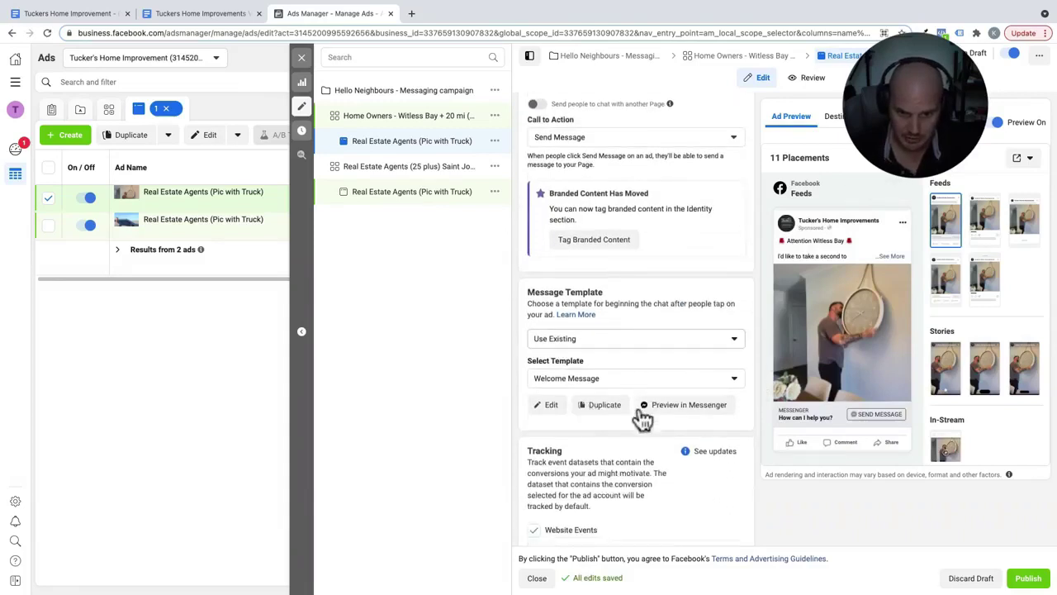
scroll(706, 493, down, 3)
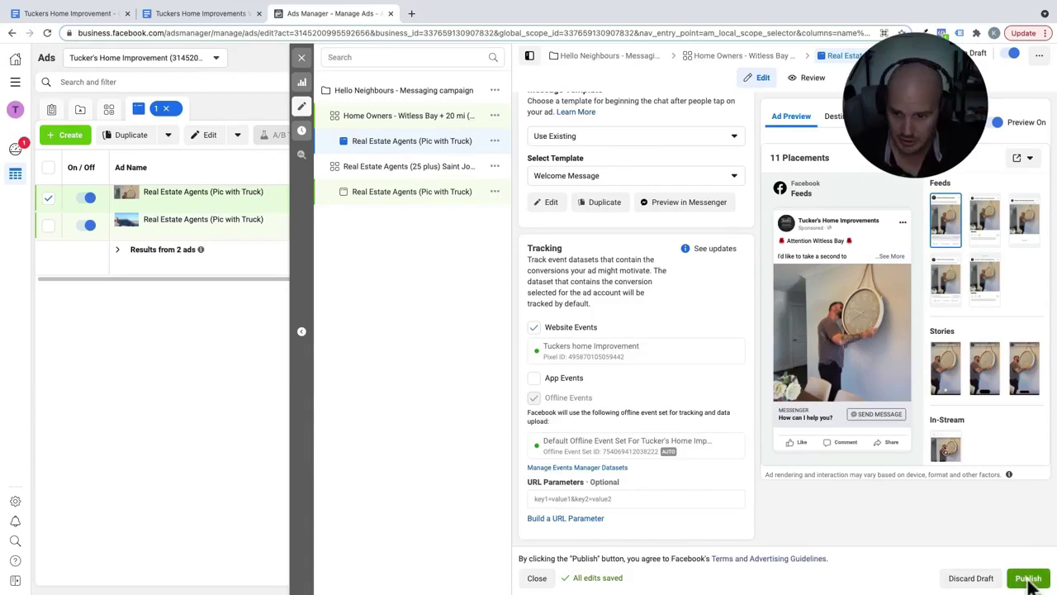
Publish the ad changes and view the Campaigns table with 'Hello Neighbours - Messaging campaign' off
click(1028, 579)
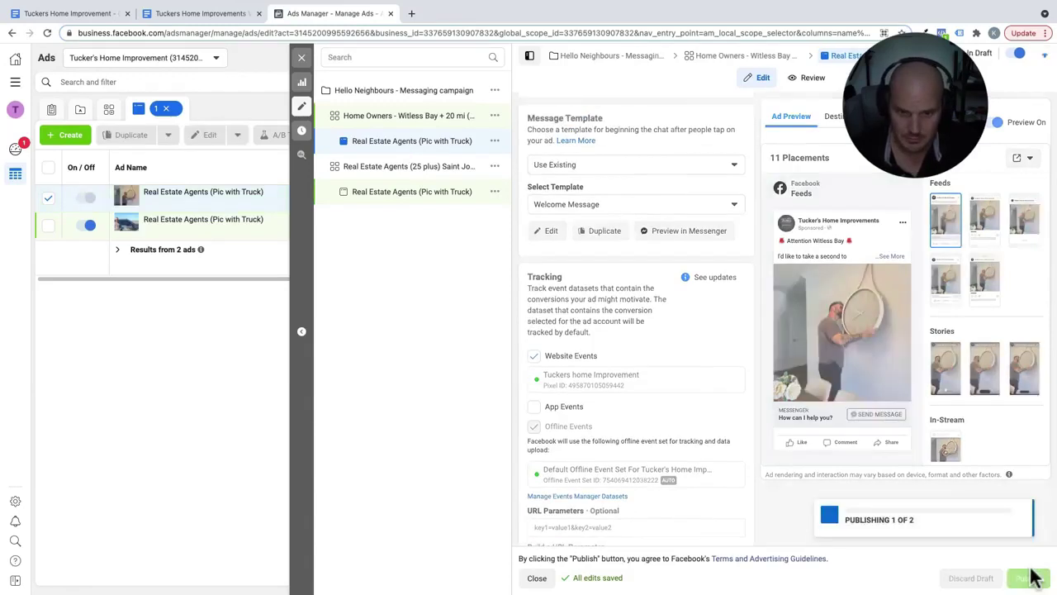
click(302, 58)
click(343, 113)
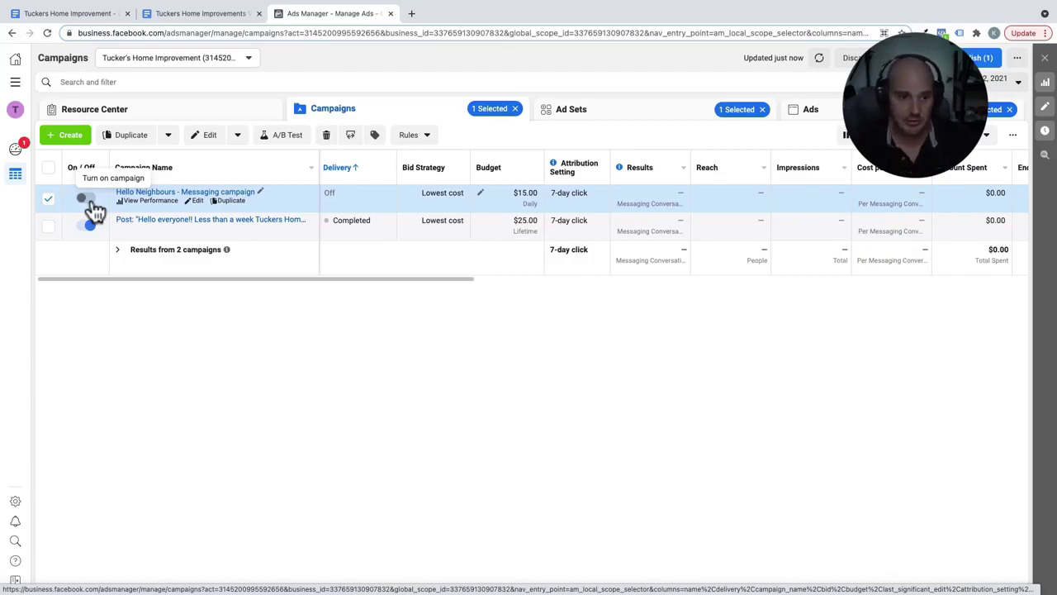
click(87, 199)
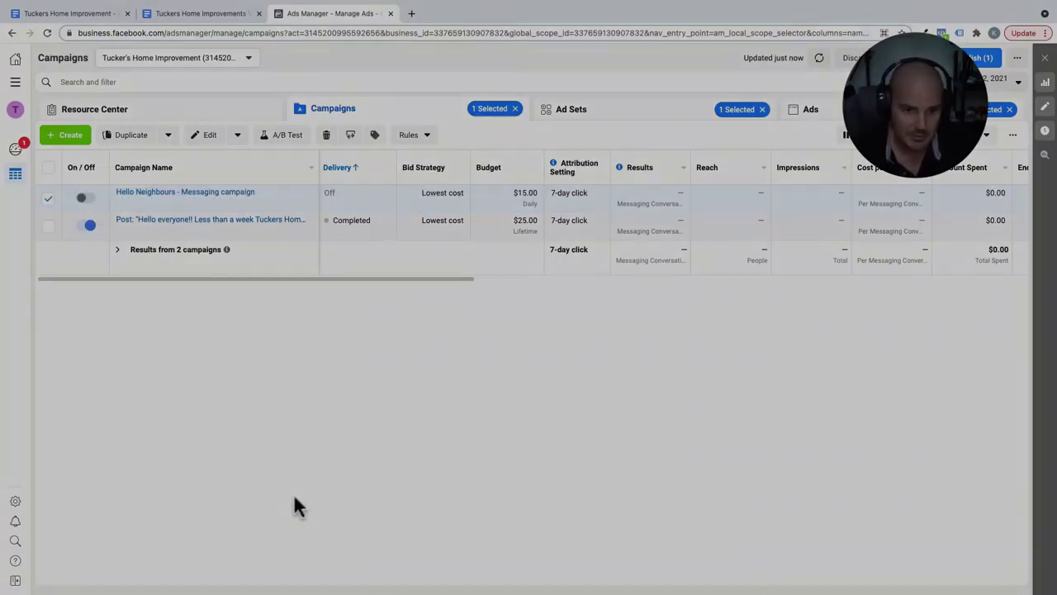